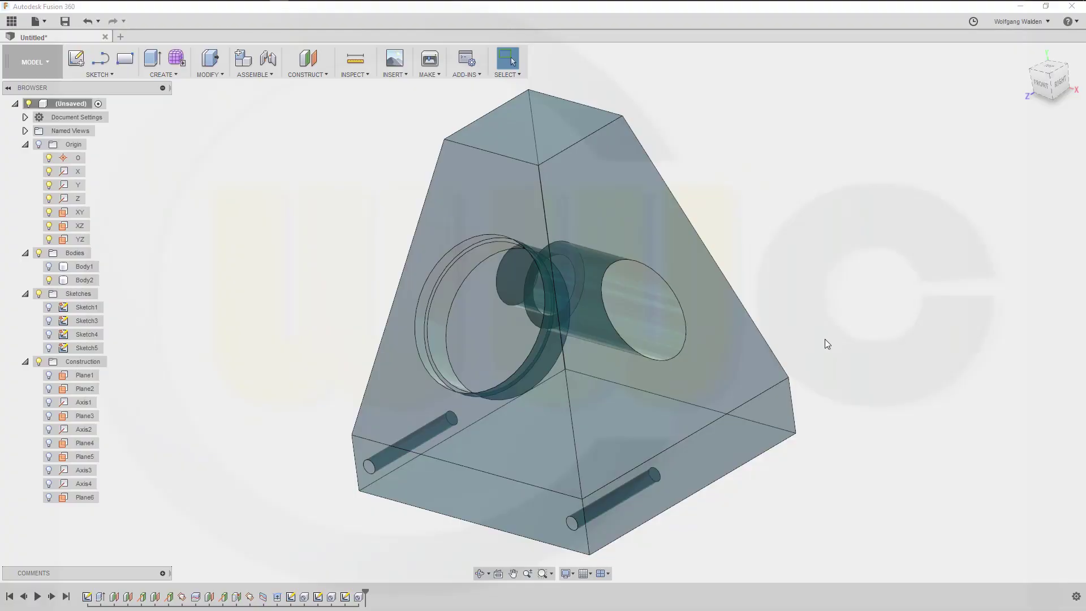
- Orbit around the finished bearing block to inspect it from several sides, then exit orbit
{"action": "mouse_move", "coordinate": [822, 389]}
{"action": "middle_mouse_down", "text": "shift"}
{"action": "mouse_move", "coordinate": [813, 368]}
{"action": "mouse_move", "coordinate": [776, 356]}
{"action": "mouse_move", "coordinate": [805, 390]}
{"action": "mouse_move", "coordinate": [832, 371]}
{"action": "mouse_move", "coordinate": [848, 376]}
{"action": "mouse_move", "coordinate": [856, 395]}
{"action": "mouse_move", "coordinate": [793, 362]}
{"action": "mouse_move", "coordinate": [769, 374]}
{"action": "mouse_move", "coordinate": [800, 362]}
{"action": "mouse_move", "coordinate": [817, 369]}
{"action": "mouse_move", "coordinate": [817, 402]}
{"action": "mouse_move", "coordinate": [808, 373]}
{"action": "mouse_move", "coordinate": [811, 390]}
{"action": "mouse_move", "coordinate": [834, 380]}
{"action": "mouse_move", "coordinate": [783, 376]}
{"action": "mouse_move", "coordinate": [825, 378]}
{"action": "mouse_move", "coordinate": [807, 390]}
{"action": "middle_mouse_up", "text": "shift"}
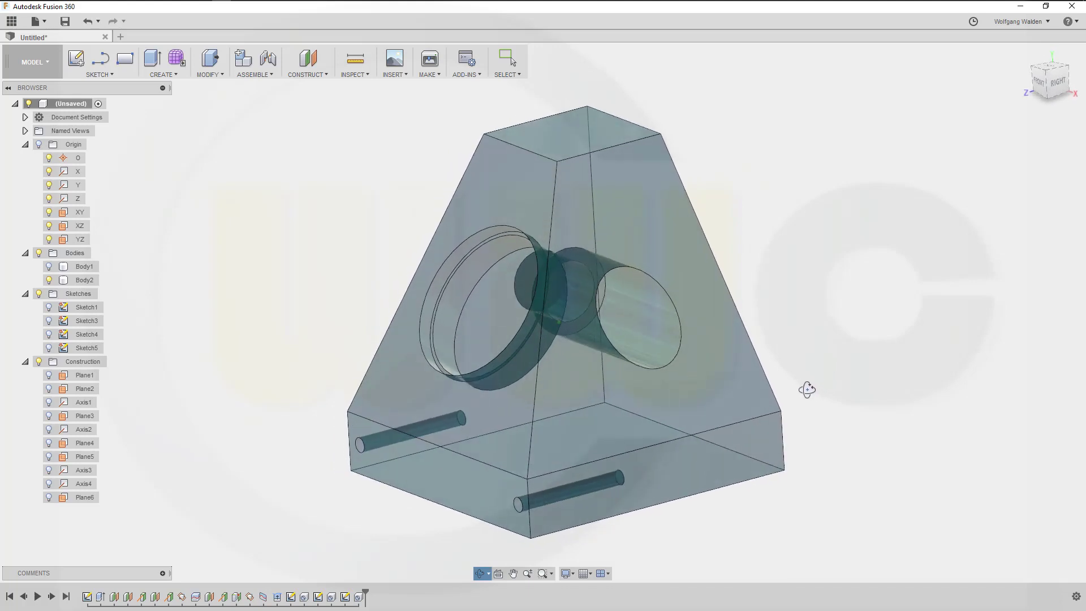
{"action": "key", "text": "Escape"}
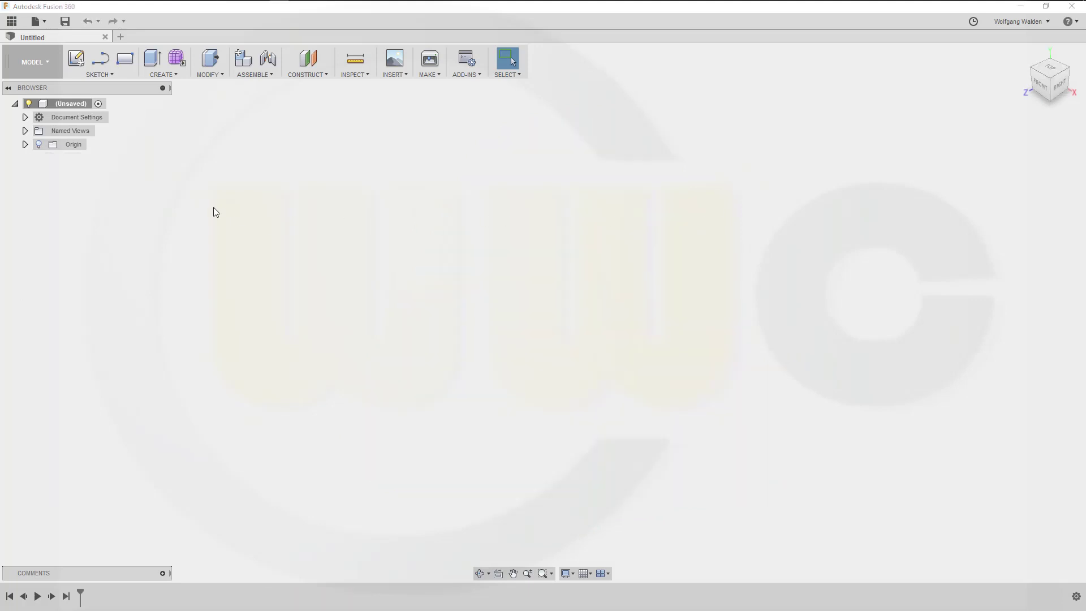
- Show the origin planes and axes and start a sketch on the XZ plane
{"action": "left_click", "coordinate": [25, 145]}
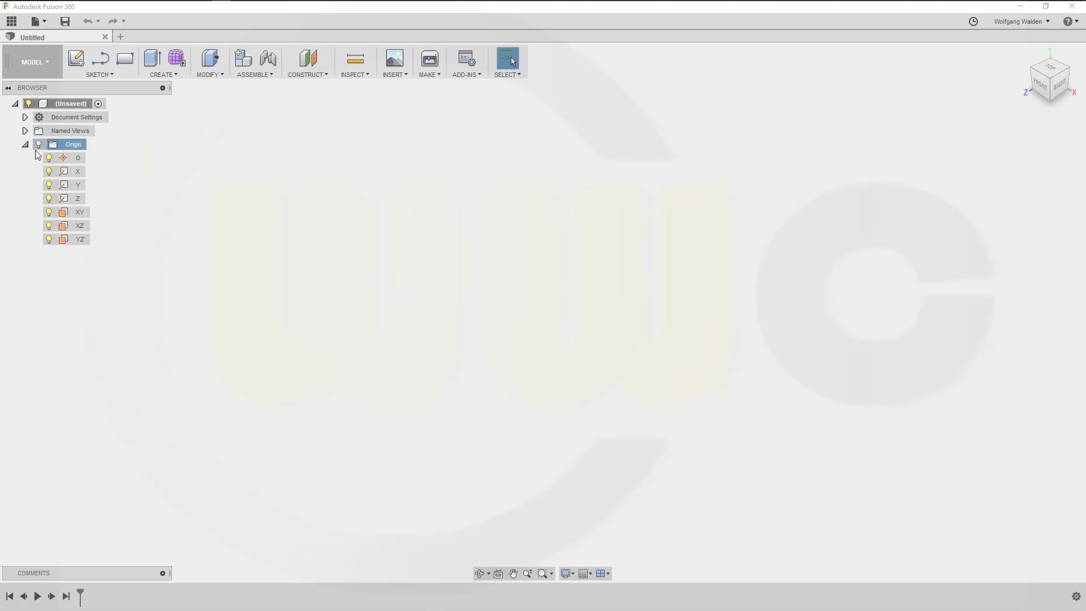
{"action": "left_click", "coordinate": [39, 145]}
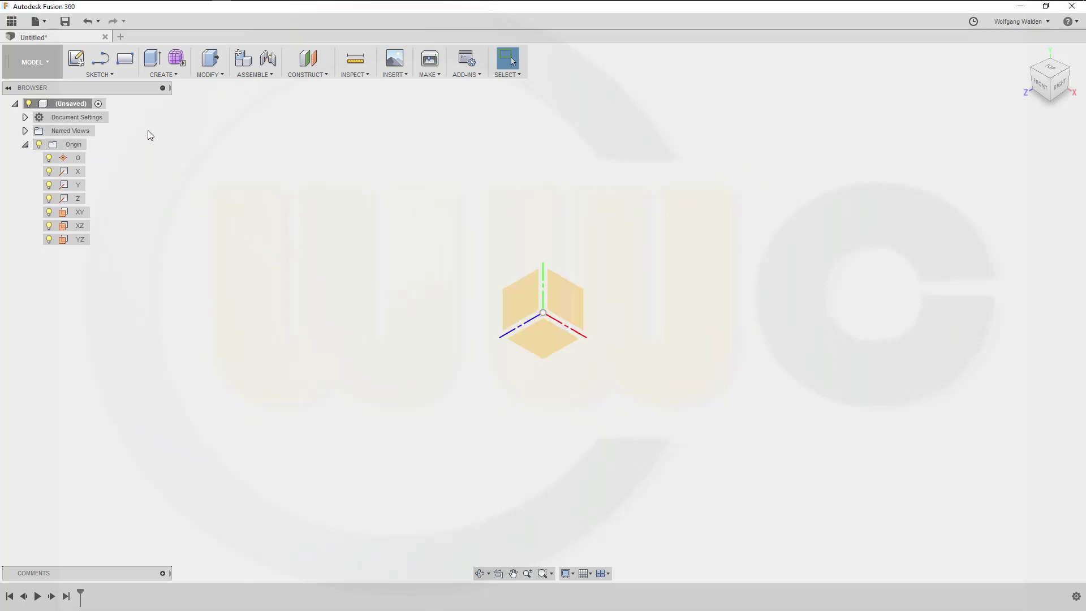
{"action": "left_click", "coordinate": [77, 59]}
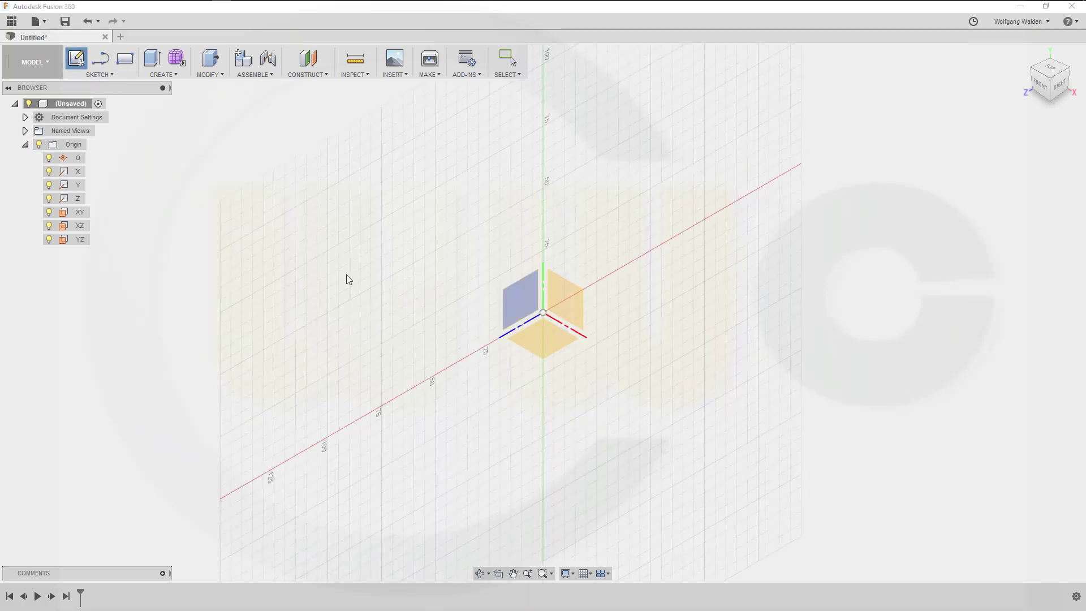
{"action": "left_click", "coordinate": [549, 349]}
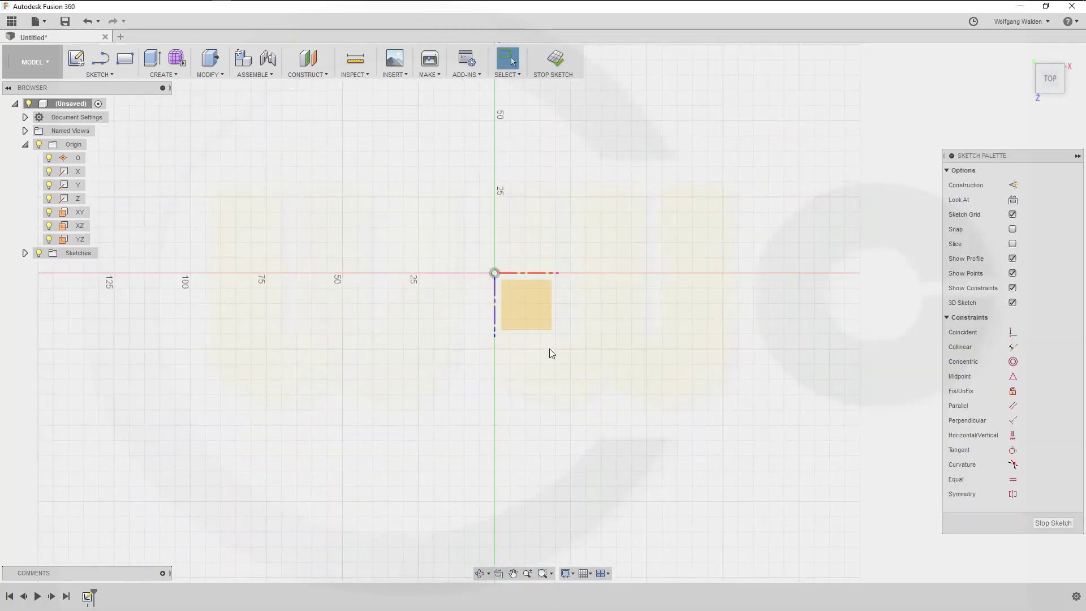
- Draw a 5 mm × 5 mm rectangle from the origin and finish the sketch
{"action": "left_click", "coordinate": [122, 62]}
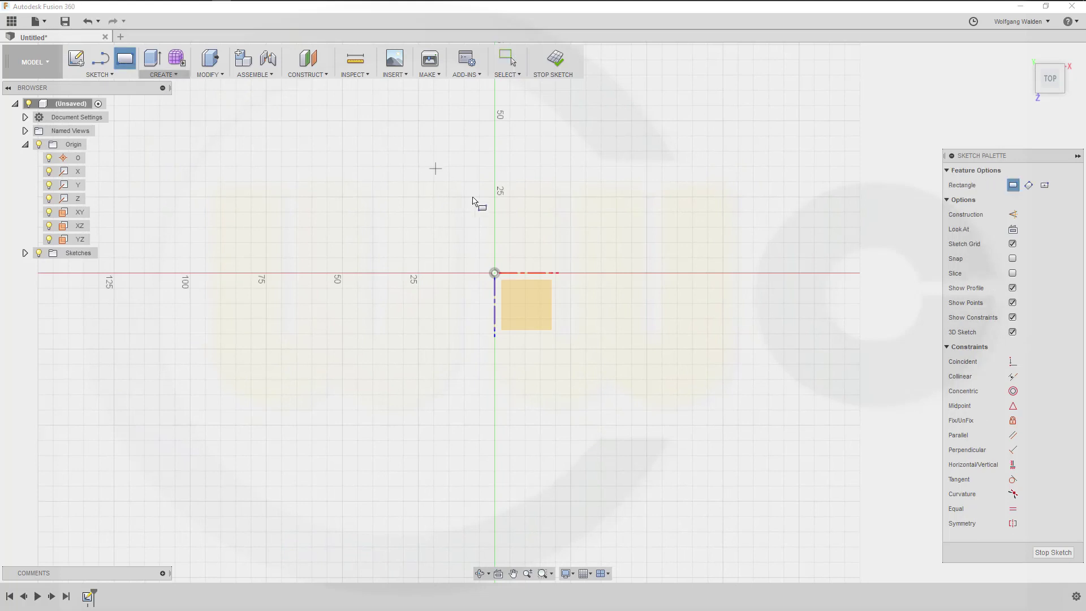
{"action": "left_click", "coordinate": [494, 274]}
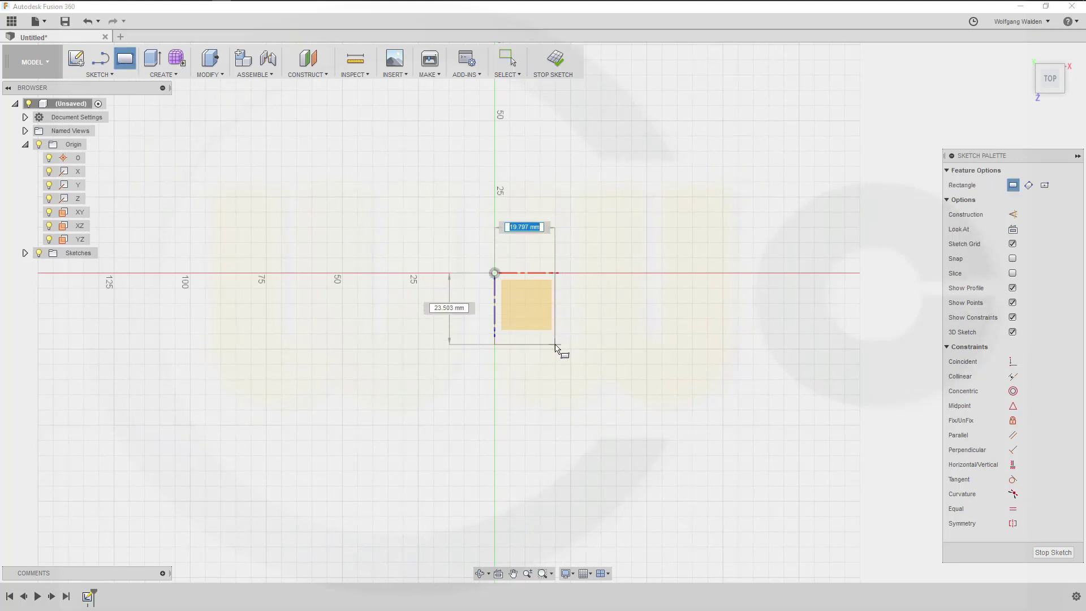
{"action": "type", "text": "5"}
{"action": "key", "text": "Tab"}
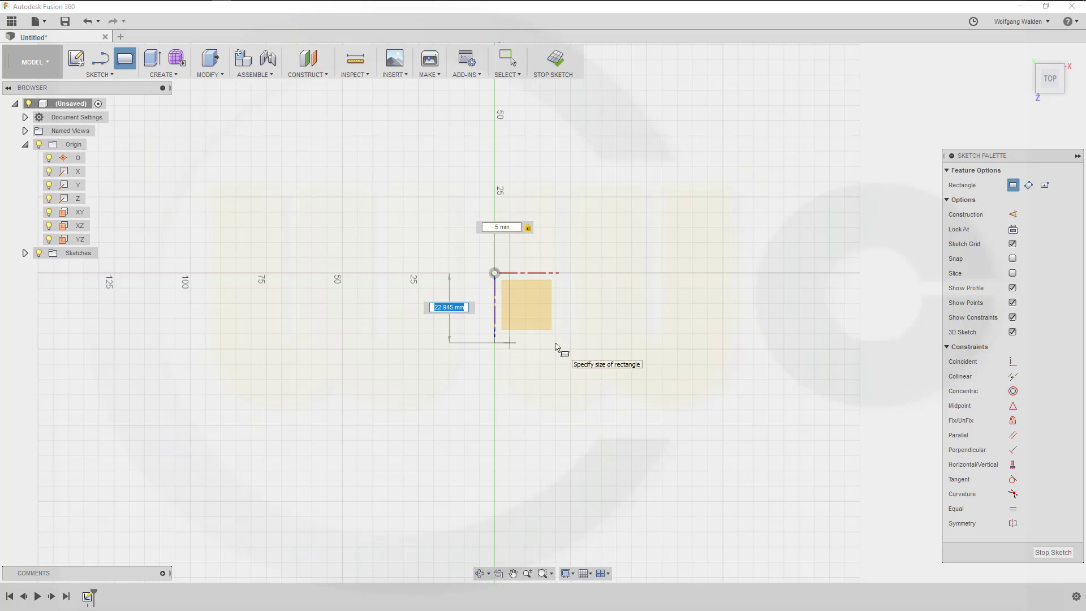
{"action": "type", "text": "5"}
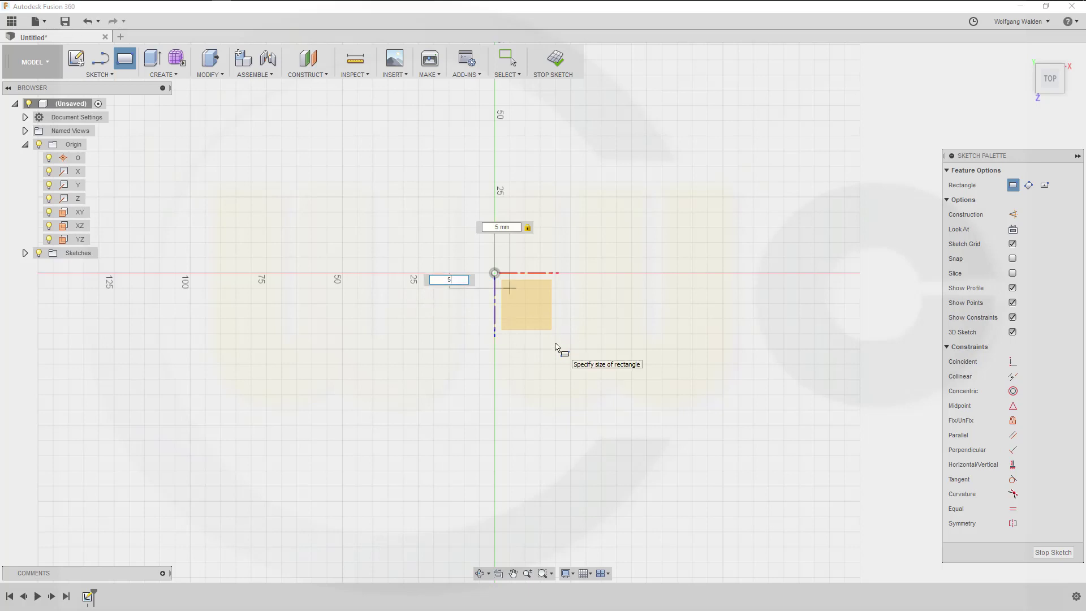
{"action": "key", "text": "Tab"}
{"action": "key", "text": "Return"}
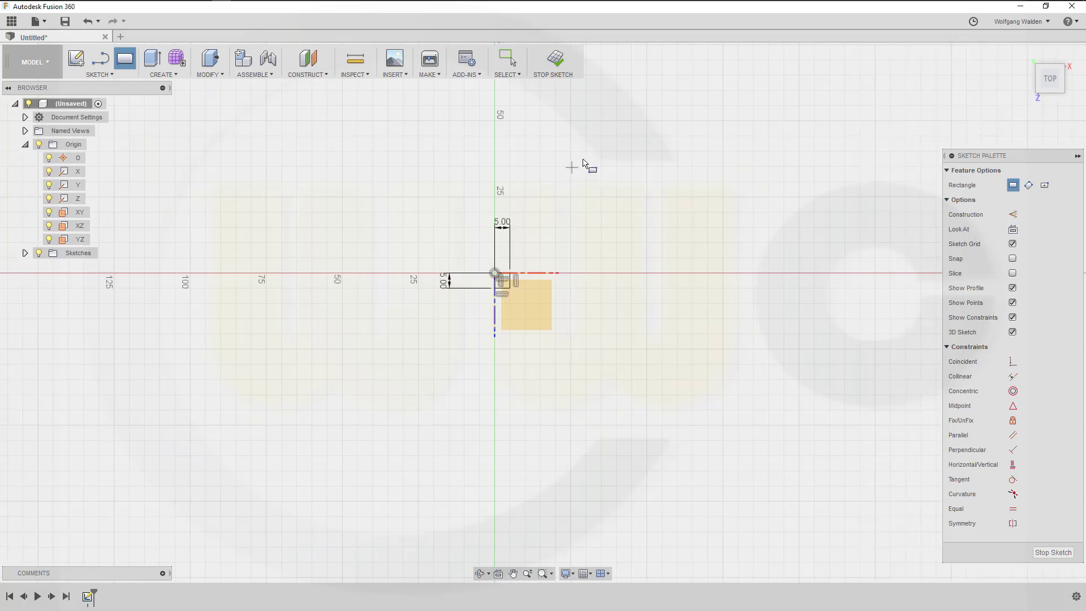
{"action": "left_click", "coordinate": [566, 65]}
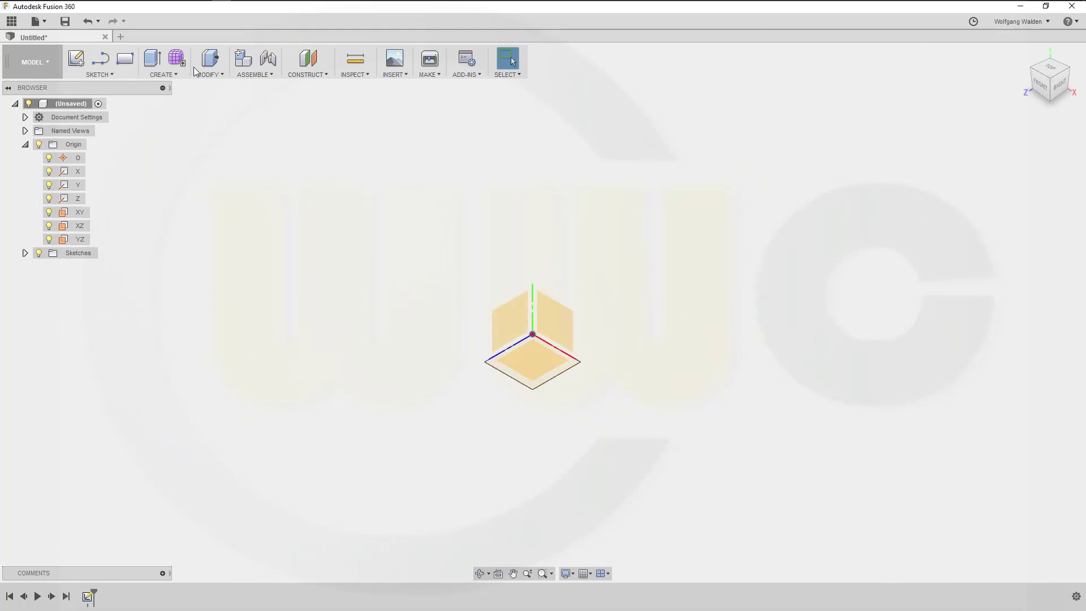
- Extrude the square profile 5 mm and expand Bodies and Sketches in the browser
{"action": "left_click", "coordinate": [153, 59]}
{"action": "left_click", "coordinate": [537, 382]}
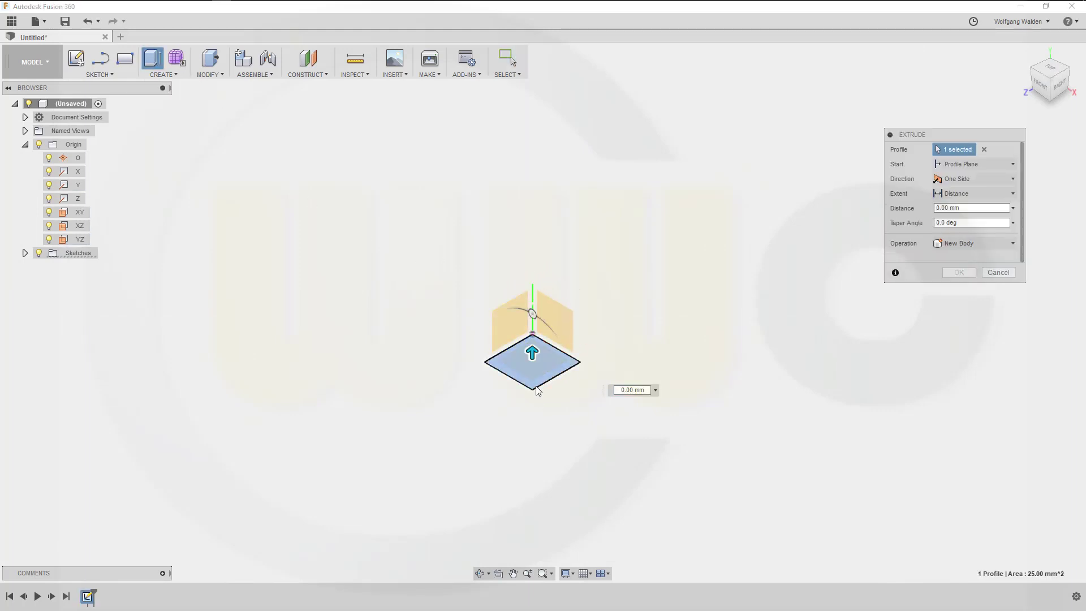
{"action": "type", "text": "5"}
{"action": "key", "text": "Return"}
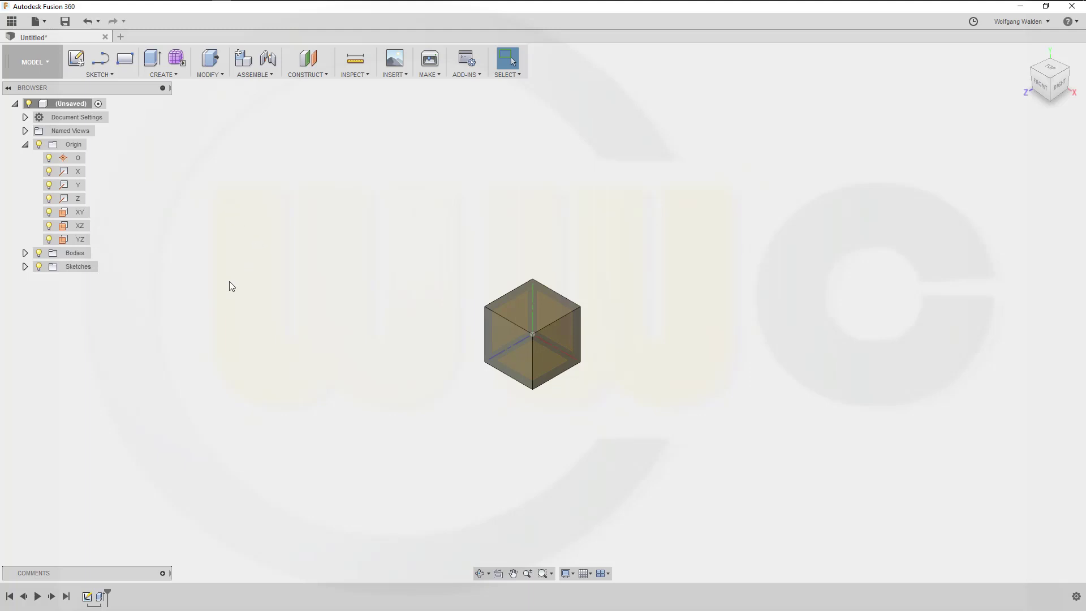
{"action": "left_click", "coordinate": [25, 253]}
{"action": "left_click", "coordinate": [25, 280]}
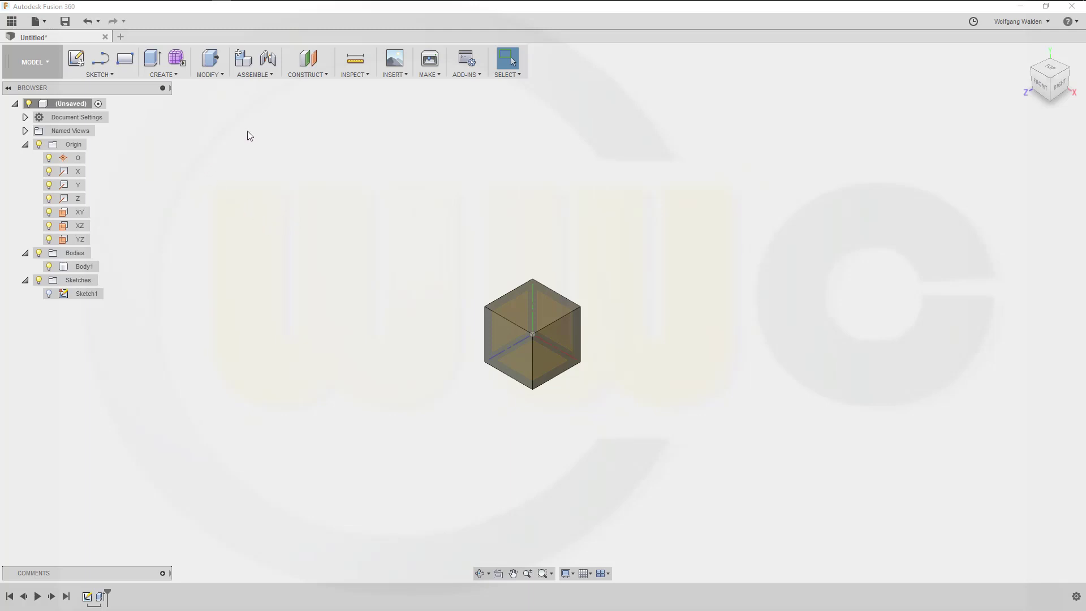
- Create an offset construction plane from the XZ plane
{"action": "left_click", "coordinate": [326, 77]}
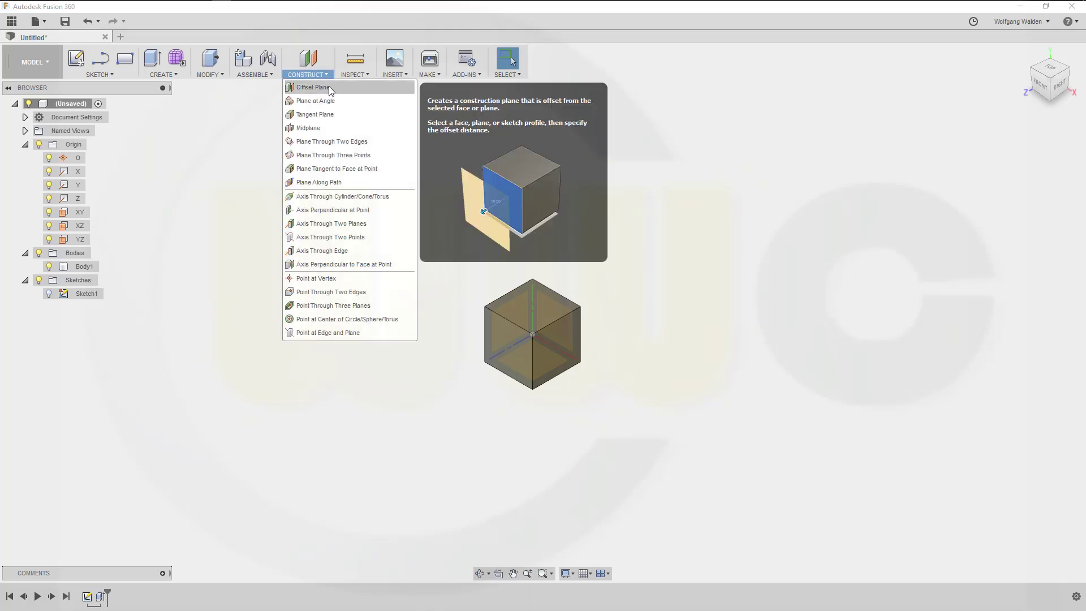
{"action": "left_click", "coordinate": [327, 87]}
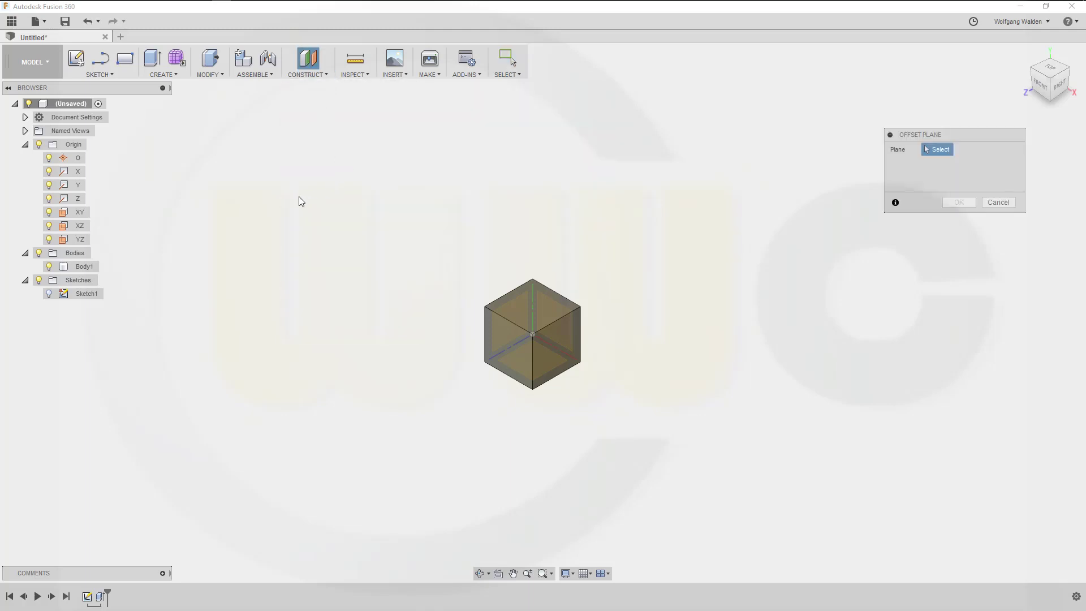
{"action": "left_click", "coordinate": [81, 226]}
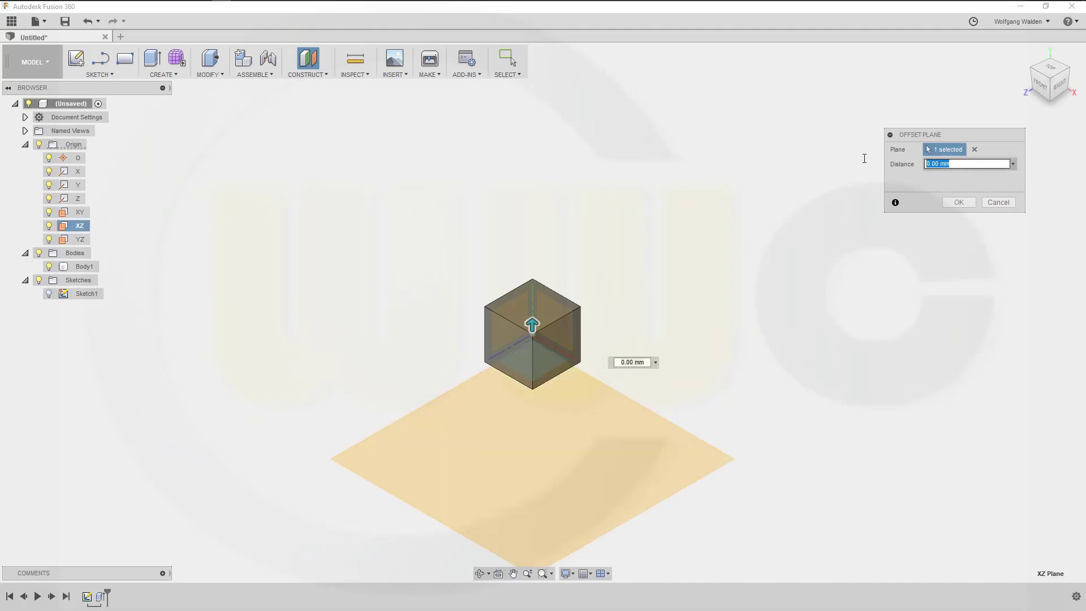
{"action": "key", "text": "Return"}
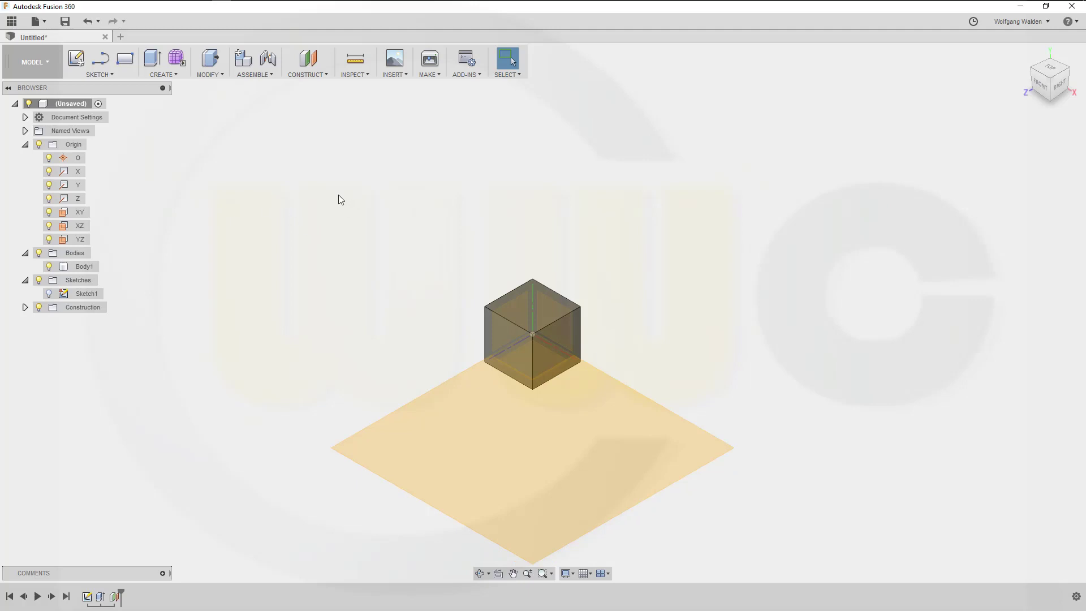
- Create an offset plane 10 mm from the XY plane
{"action": "left_click", "coordinate": [308, 60]}
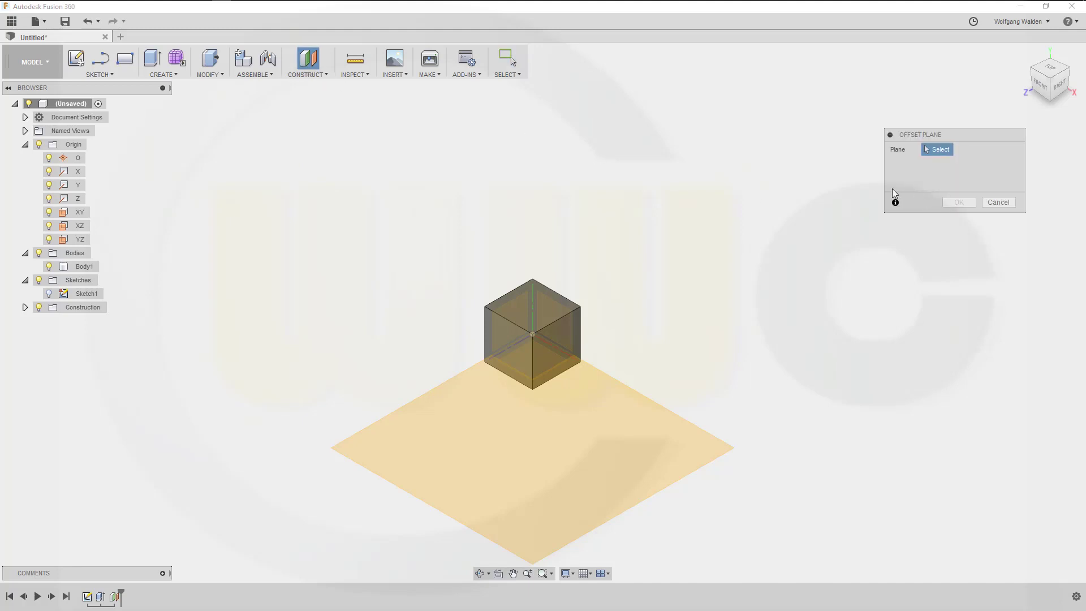
{"action": "left_click", "coordinate": [79, 213]}
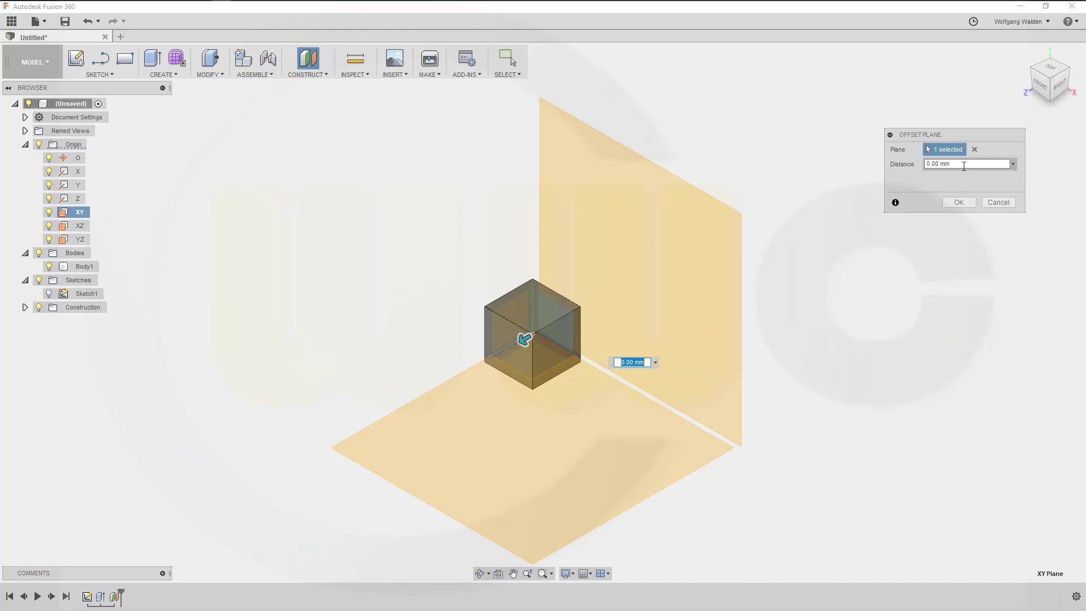
{"action": "double_click", "coordinate": [963, 165]}
{"action": "type", "text": "10"}
{"action": "key", "text": "Return"}
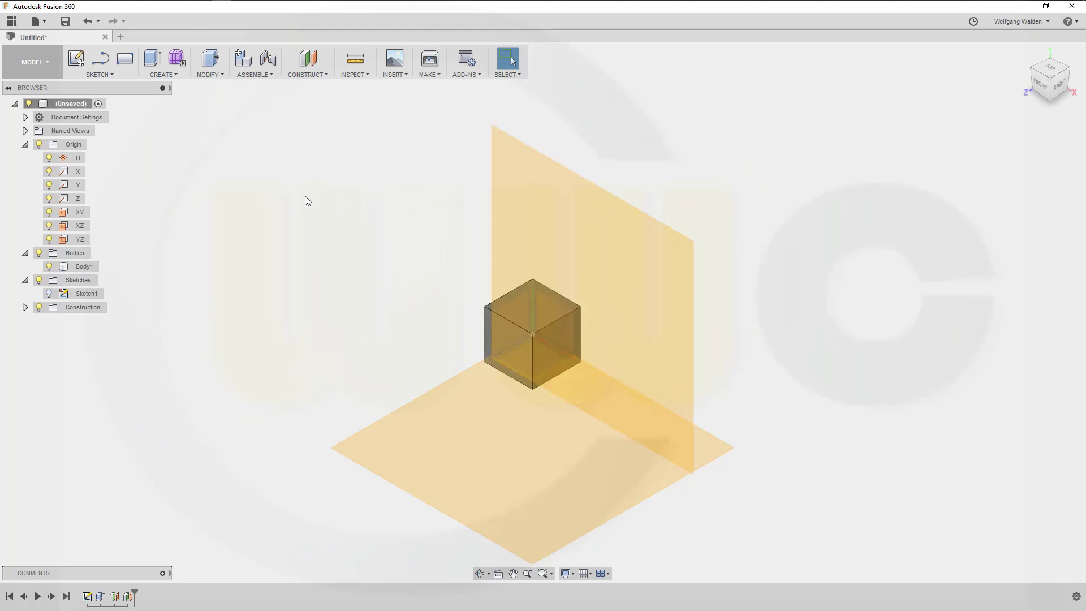
- Create an offset plane 10 mm from the YZ plane
{"action": "left_click", "coordinate": [308, 58]}
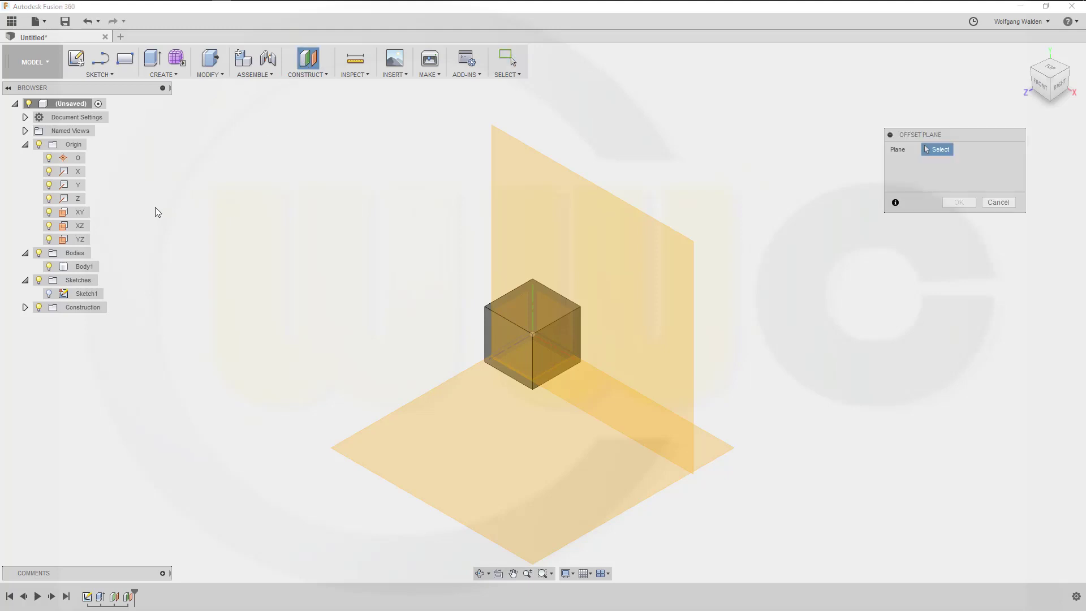
{"action": "left_click", "coordinate": [80, 240]}
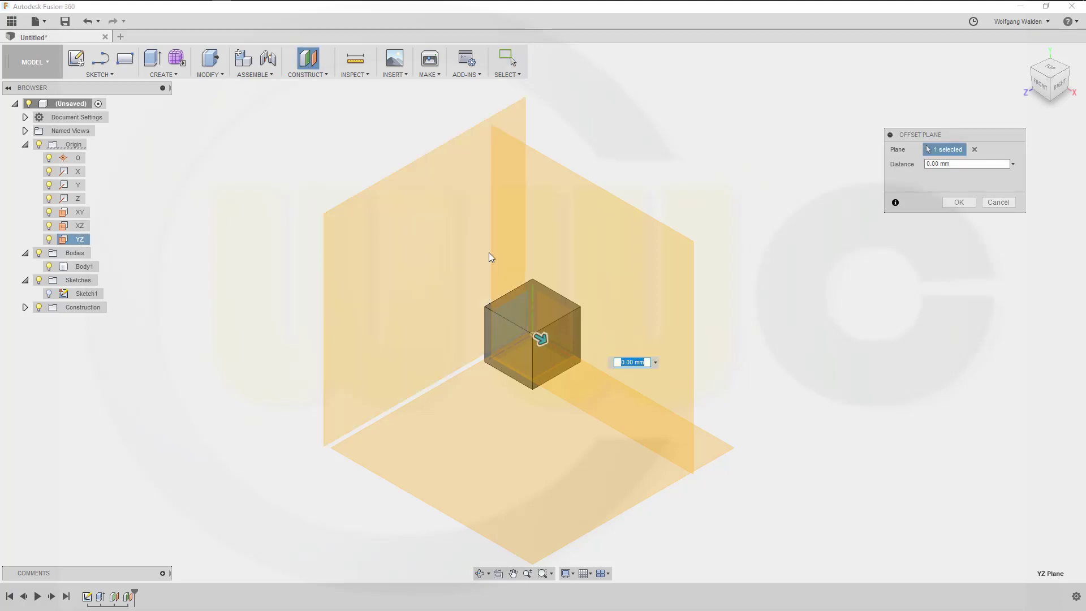
{"action": "type", "text": "10"}
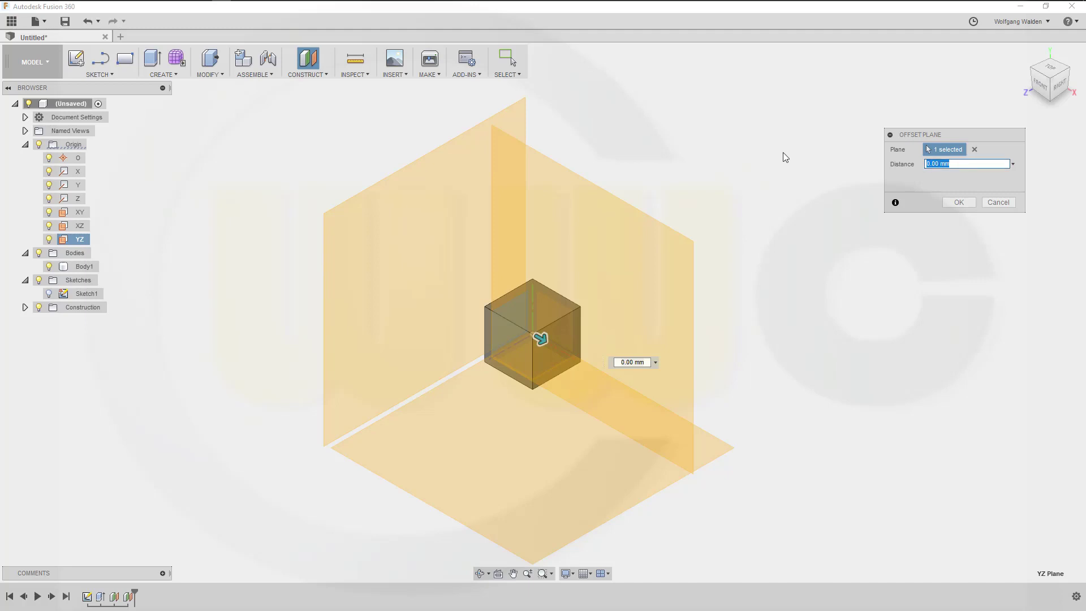
{"action": "key", "text": "Return"}
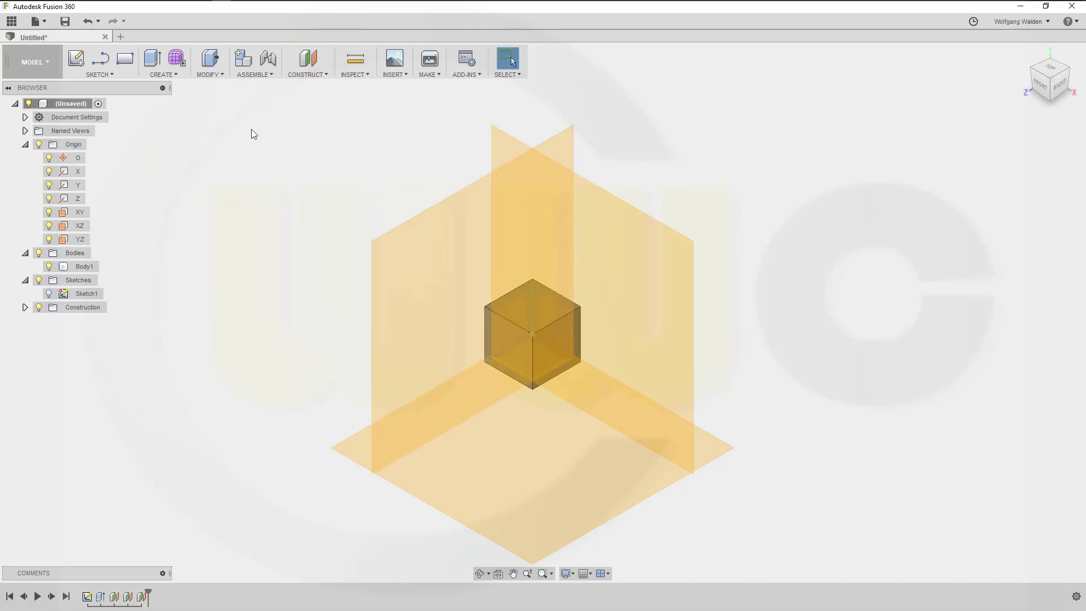
- Create Axis1 through a vertical plane and the horizontal plane
{"action": "left_click", "coordinate": [324, 74]}
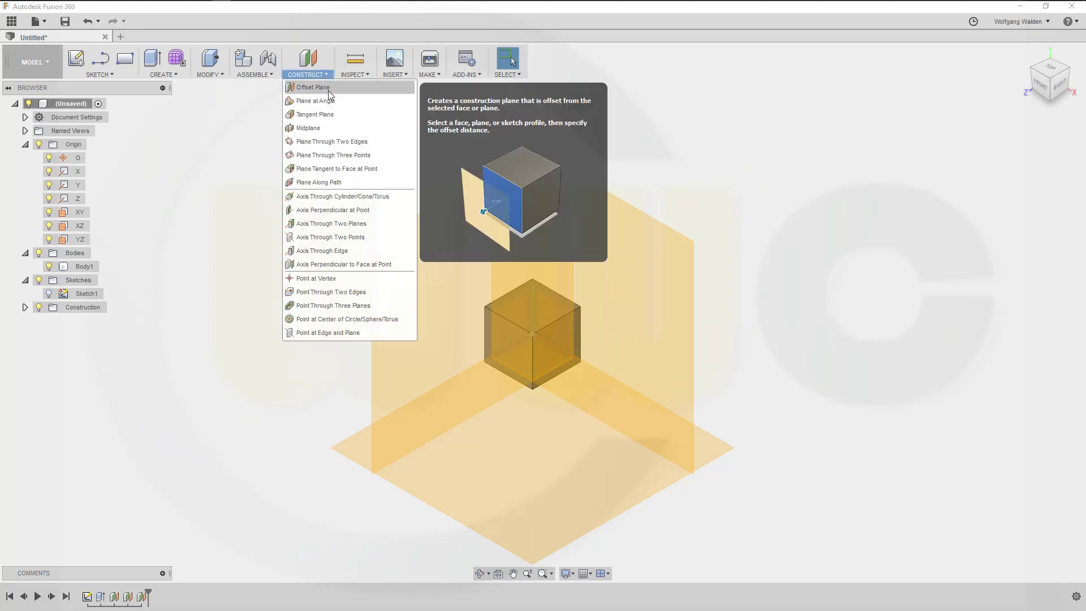
{"action": "left_click", "coordinate": [353, 222]}
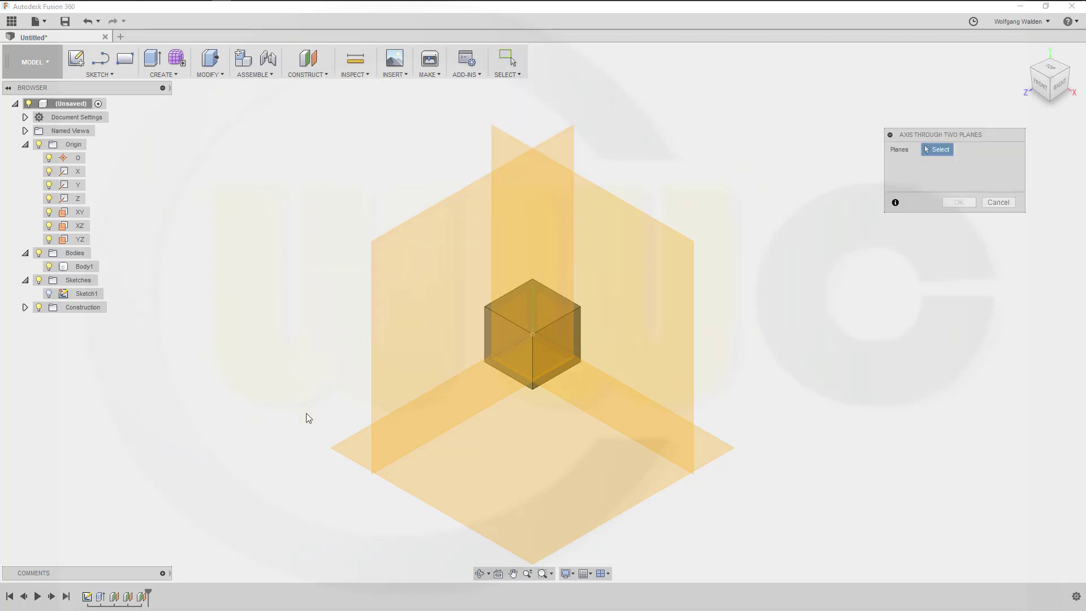
{"action": "left_click", "coordinate": [677, 291]}
{"action": "left_click", "coordinate": [556, 501]}
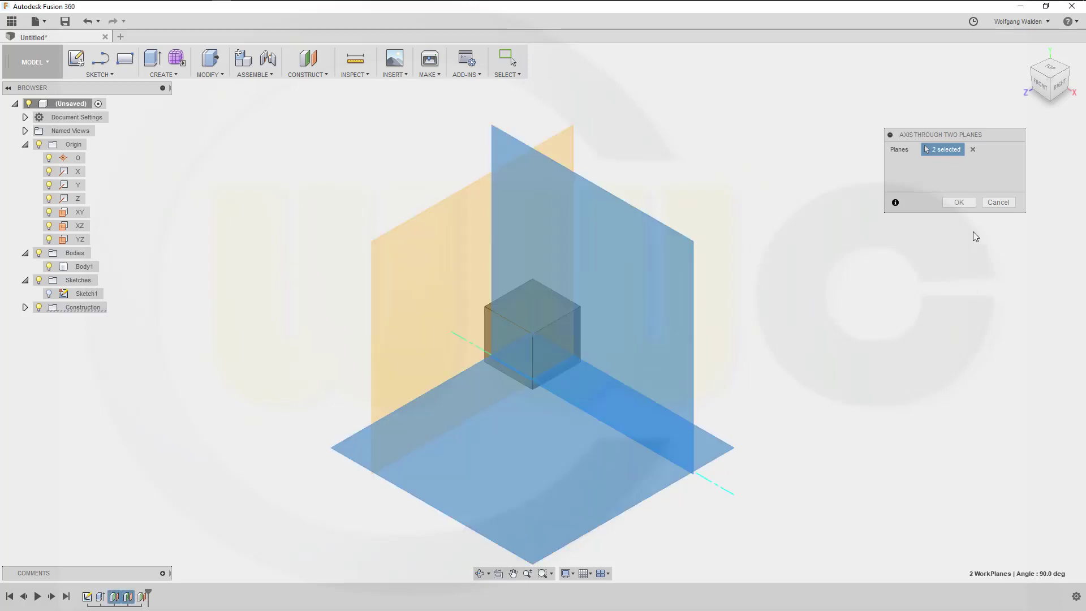
{"action": "left_click", "coordinate": [960, 202]}
- Create Axis2 through the other vertical plane and the horizontal plane
{"action": "right_click", "coordinate": [841, 187]}
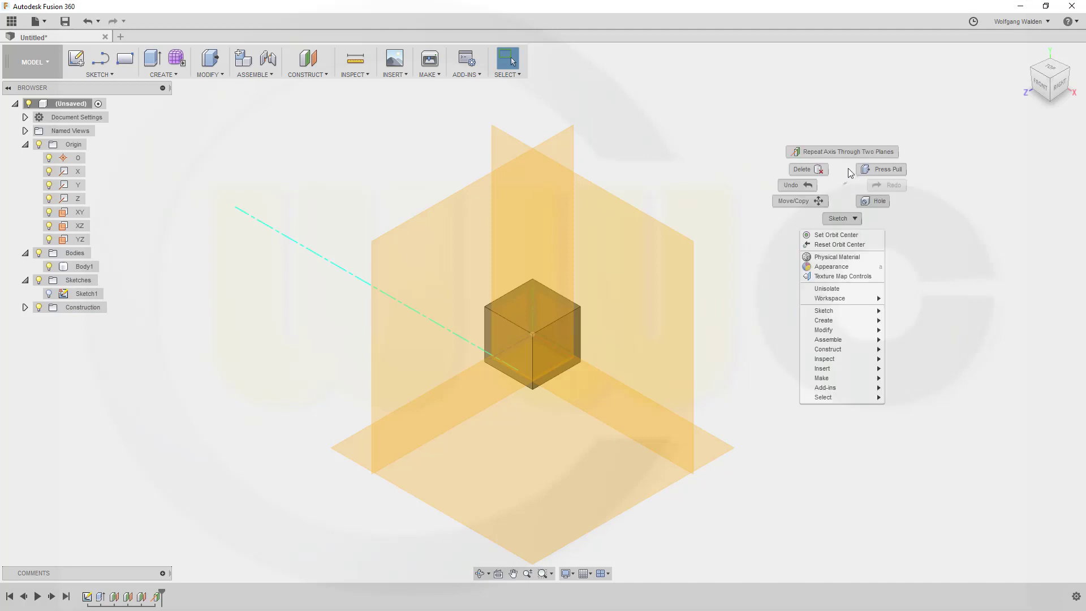
{"action": "left_click", "coordinate": [841, 151]}
{"action": "left_click", "coordinate": [456, 243]}
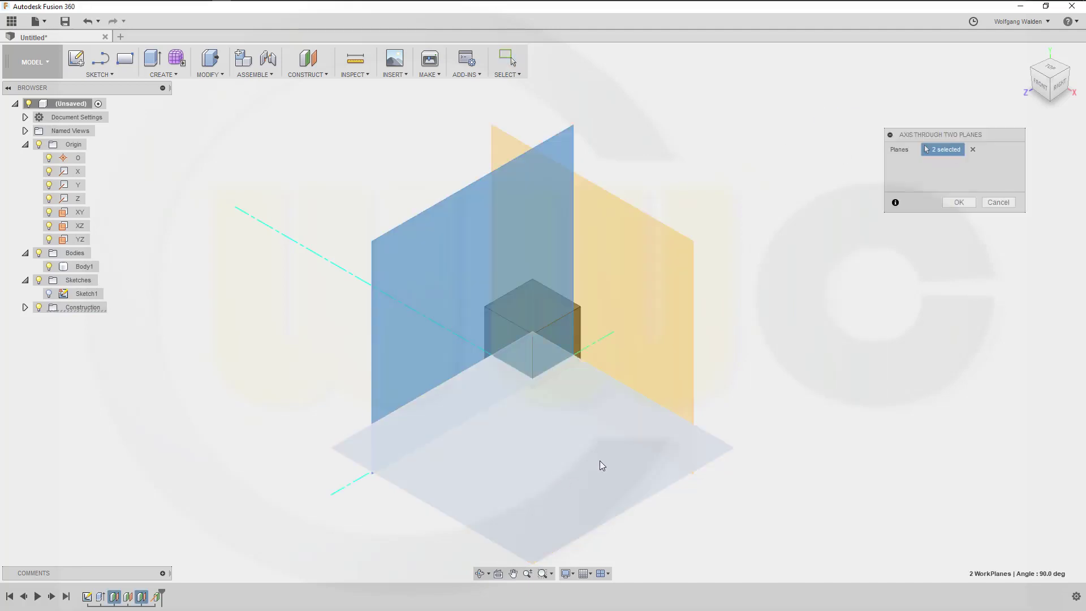
{"action": "left_click", "coordinate": [678, 445]}
{"action": "left_click", "coordinate": [959, 203]}
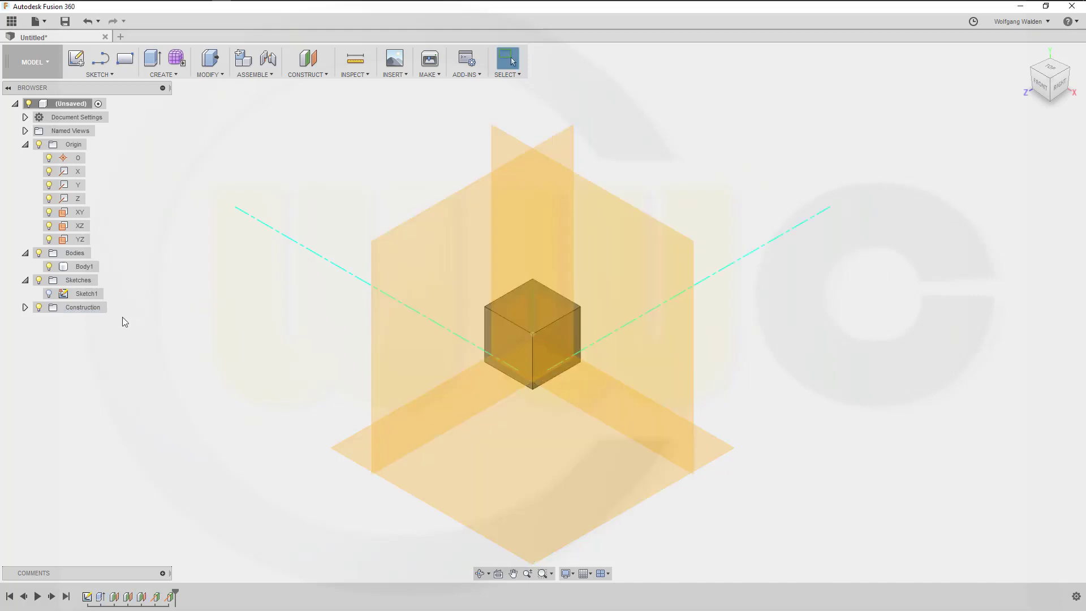
- Hide Plane1, Plane2 and Plane3 in the Construction folder
{"action": "left_click", "coordinate": [25, 307]}
{"action": "left_click", "coordinate": [48, 321]}
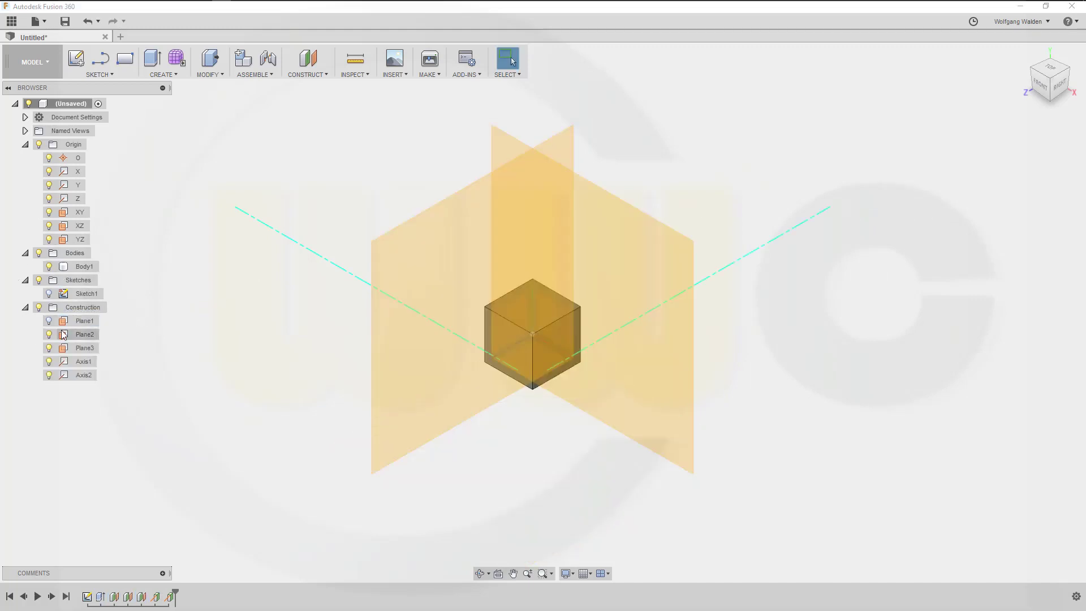
{"action": "left_click", "coordinate": [49, 334]}
{"action": "left_click", "coordinate": [49, 348]}
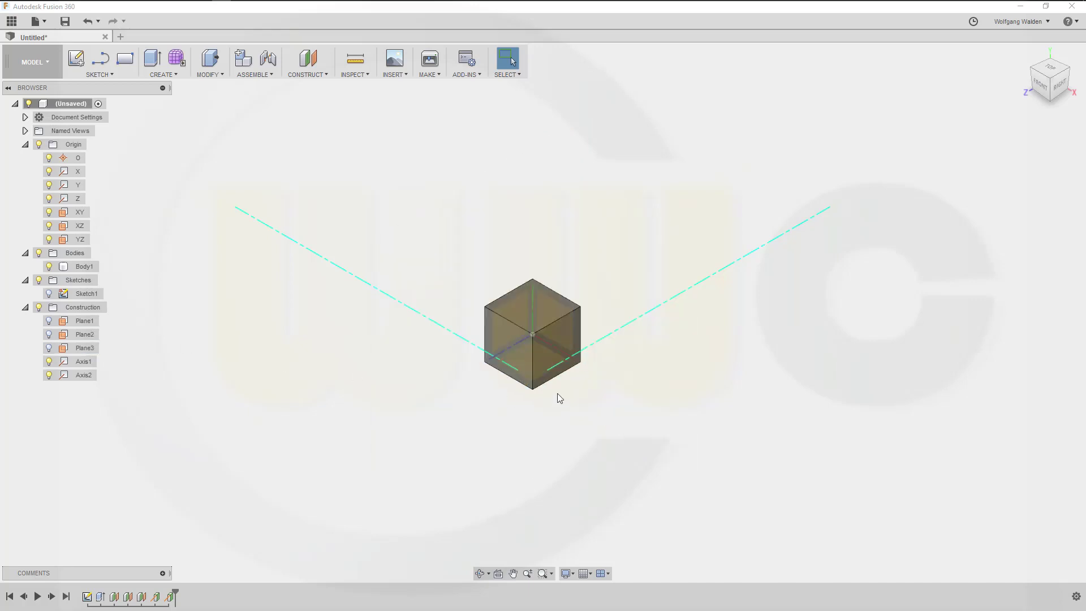
- Create Plane4 offset 10 mm from the XZ plane
{"action": "middle_click_drag", "start_coordinate": [603, 403], "coordinate": [604, 417]}
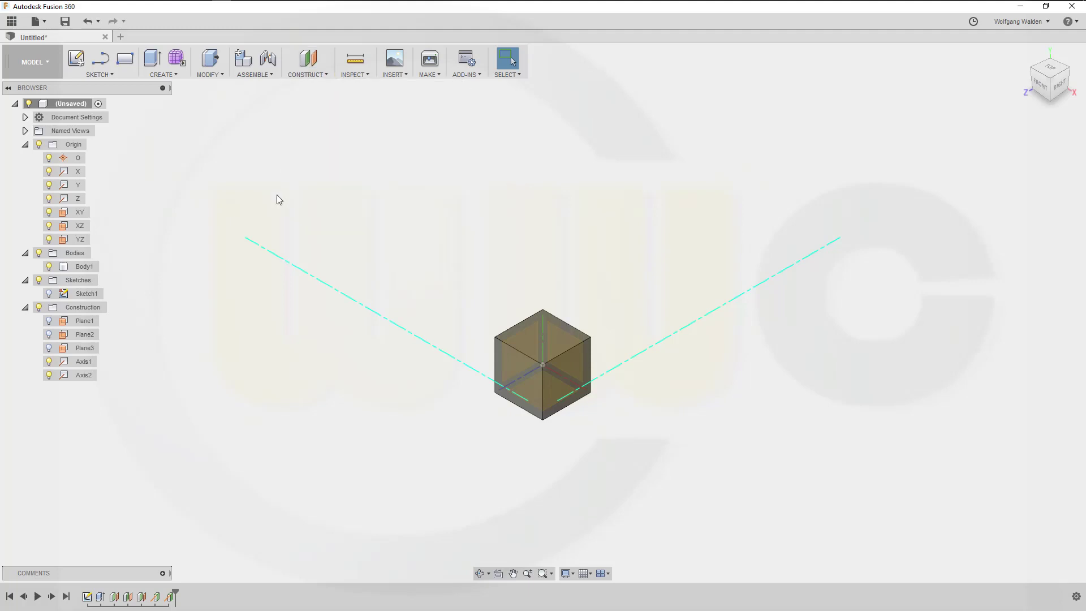
{"action": "left_click", "coordinate": [308, 64]}
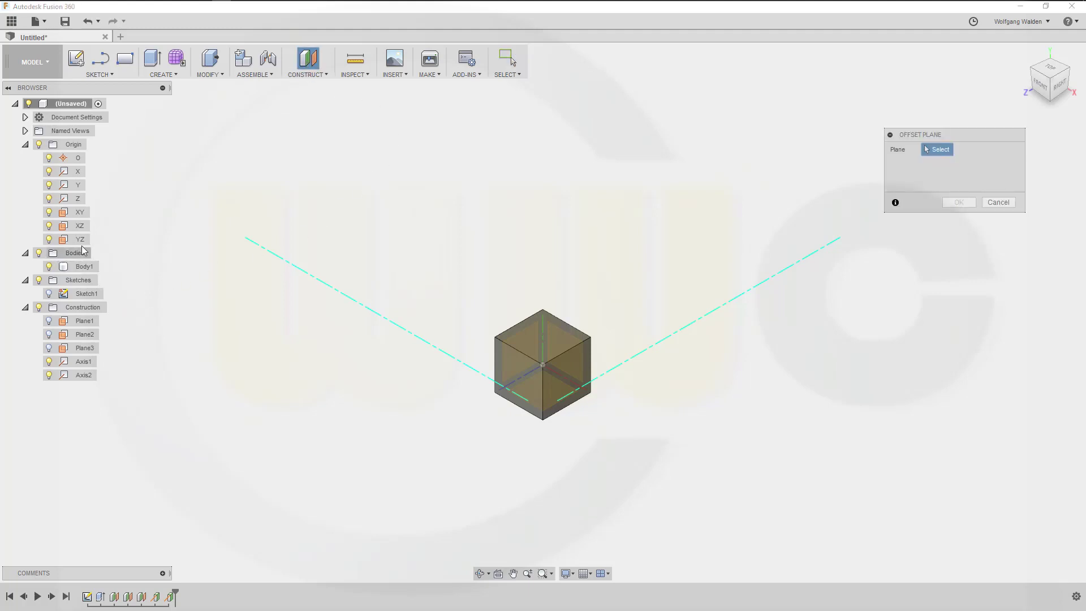
{"action": "left_click", "coordinate": [79, 225]}
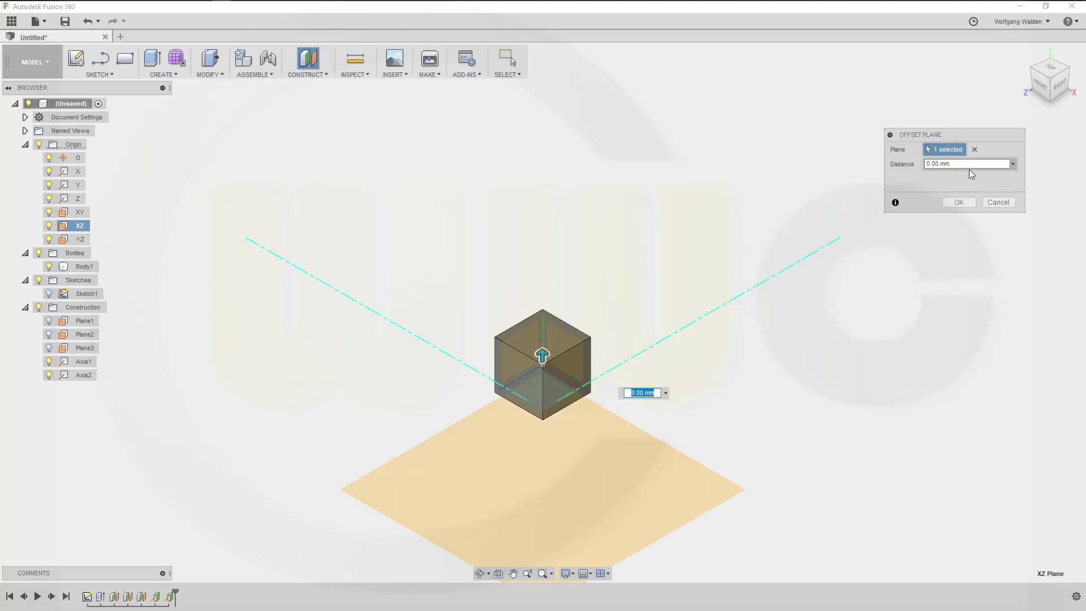
{"action": "left_click", "coordinate": [969, 168]}
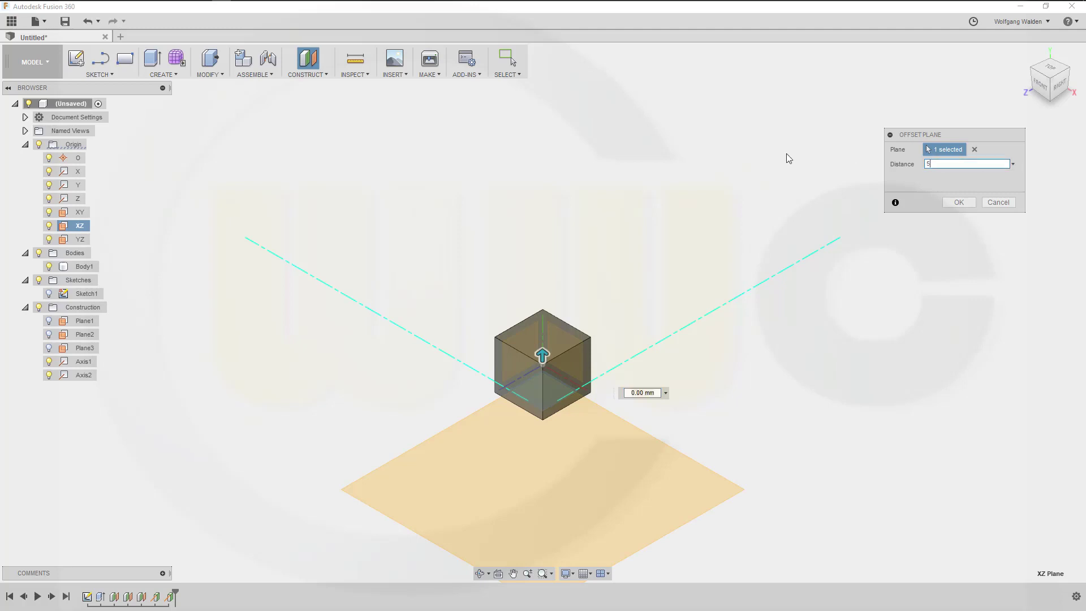
{"action": "type", "text": "10"}
{"action": "key", "text": "Return"}
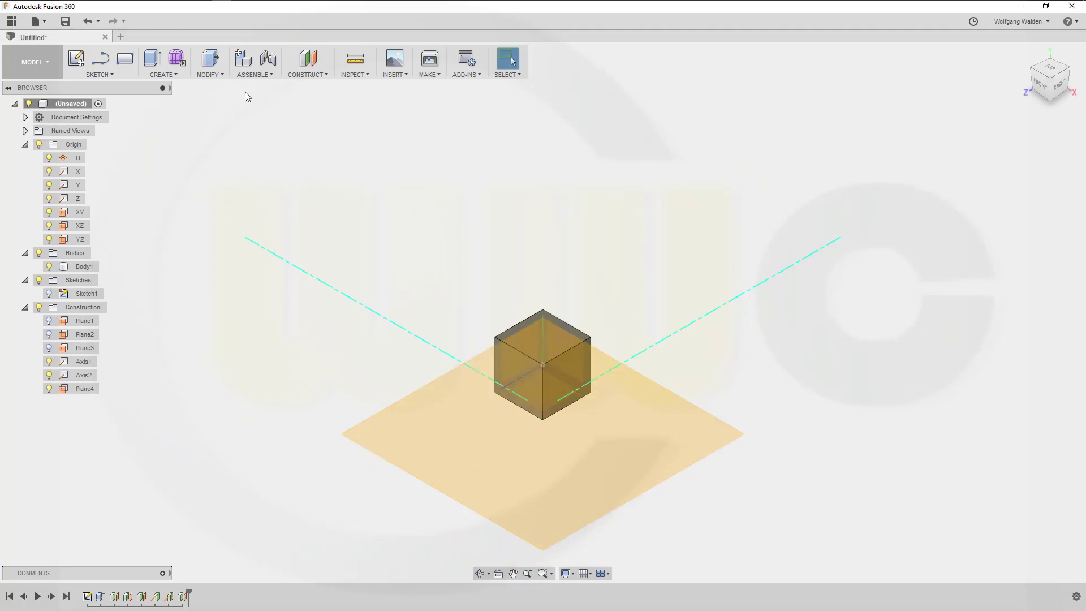
- Create Plane5 offset 2,04 mm from the XY plane
{"action": "left_click", "coordinate": [308, 58]}
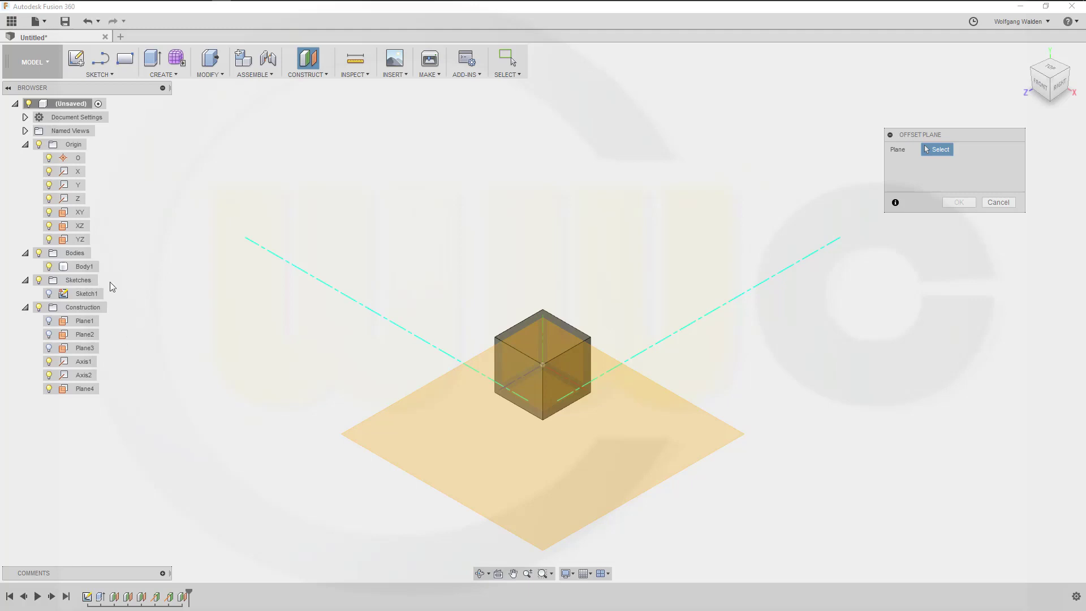
{"action": "left_click", "coordinate": [75, 217]}
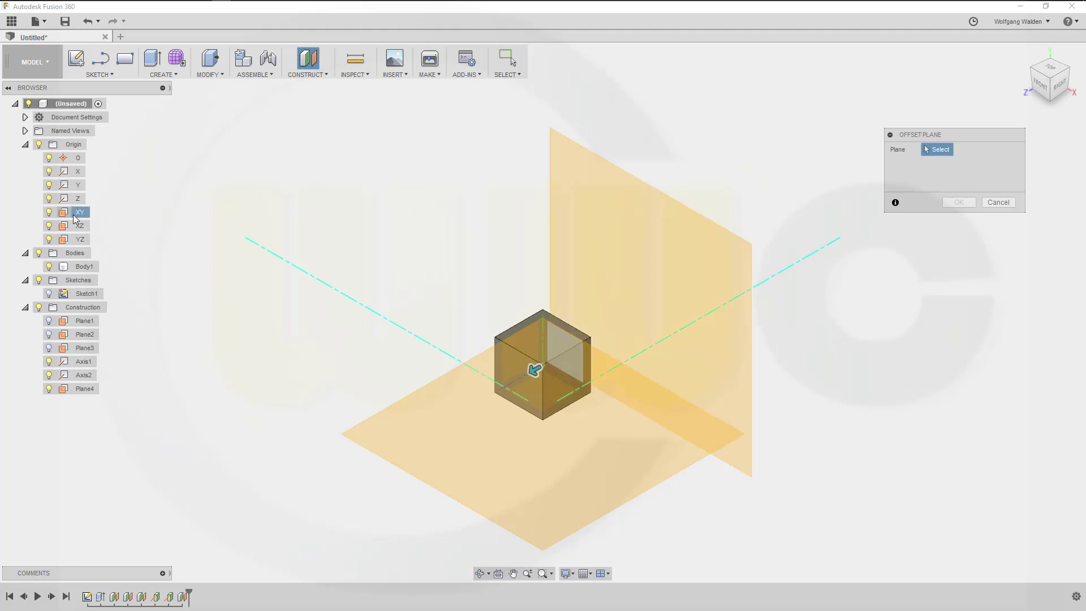
{"action": "type", "text": "2,04"}
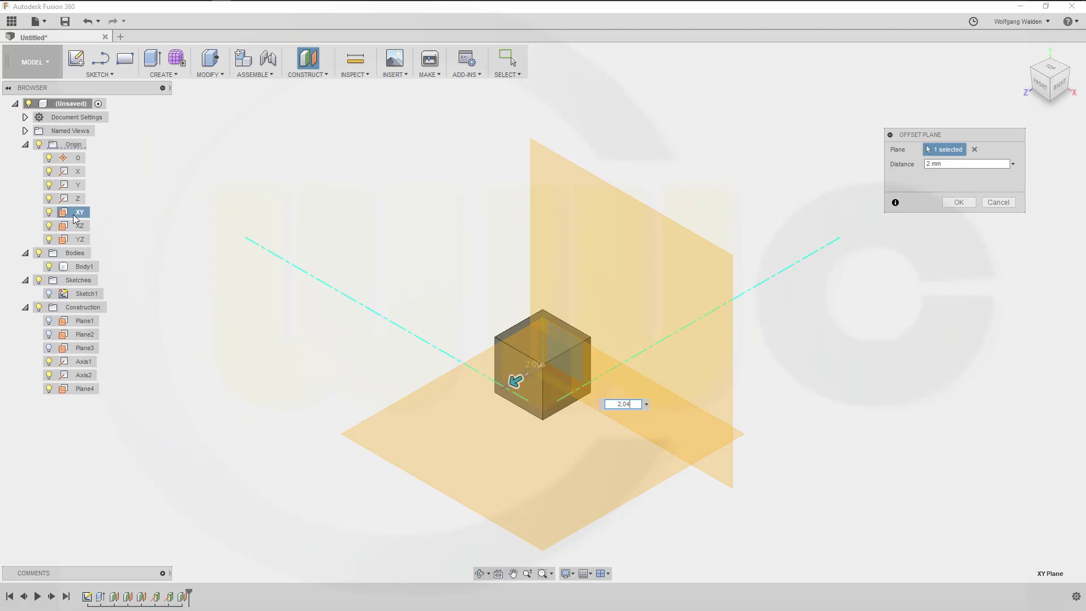
{"action": "key", "text": "Return"}
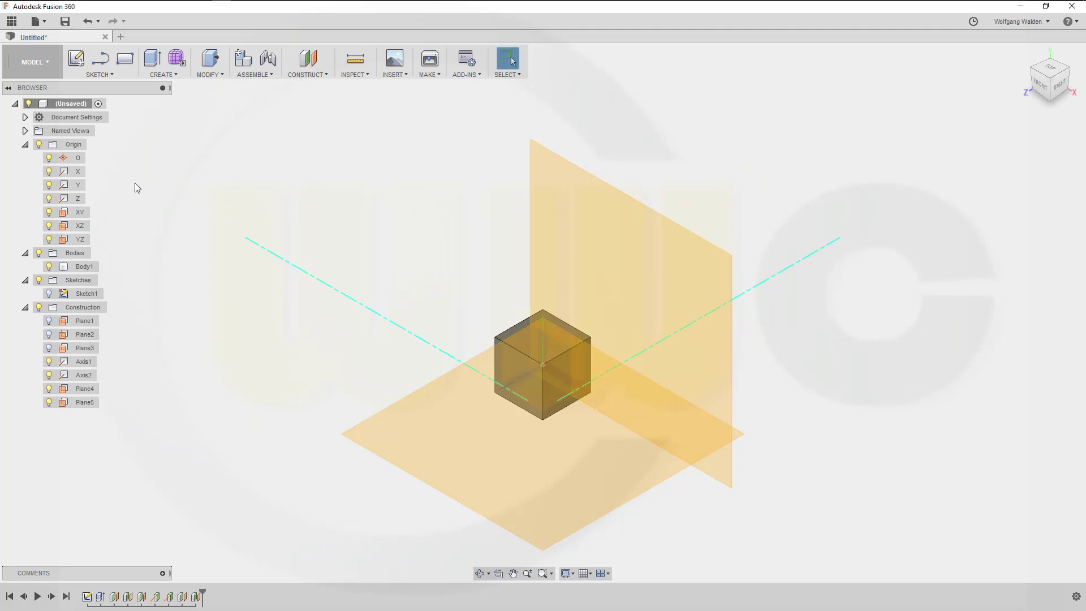
- Create Plane6 offset 20 mm from the YZ plane
{"action": "left_click", "coordinate": [309, 58]}
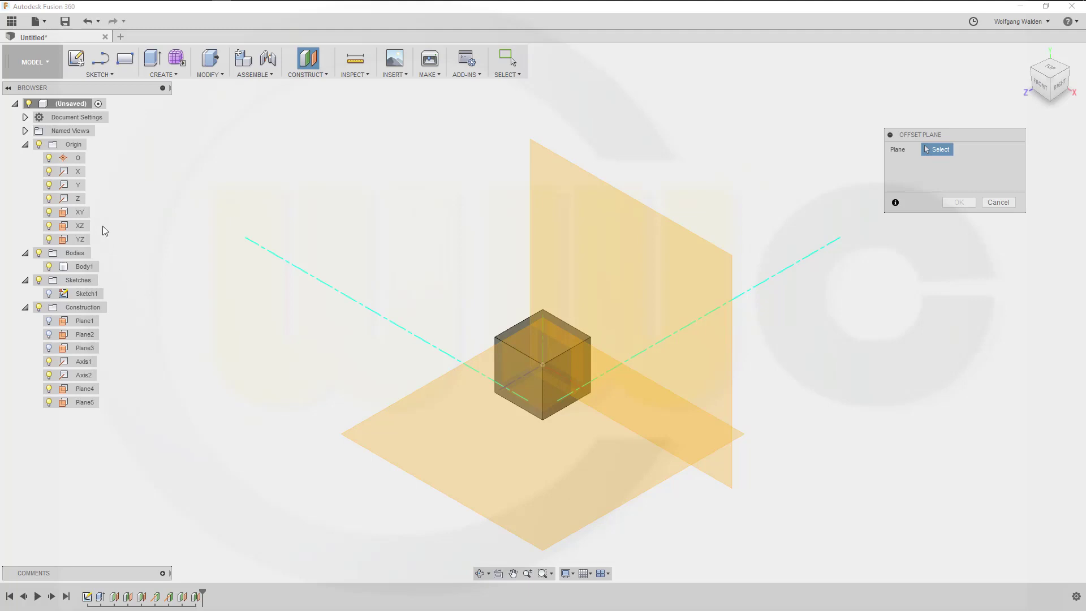
{"action": "left_click", "coordinate": [66, 240]}
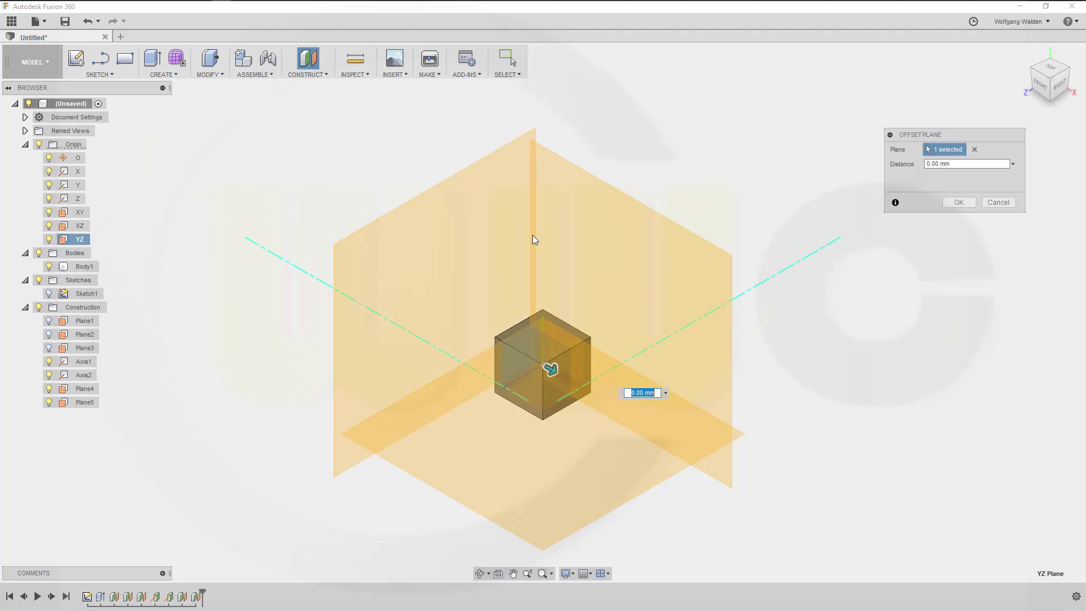
{"action": "type", "text": "2"}
{"action": "type", "text": "04"}
{"action": "key", "text": "Return"}
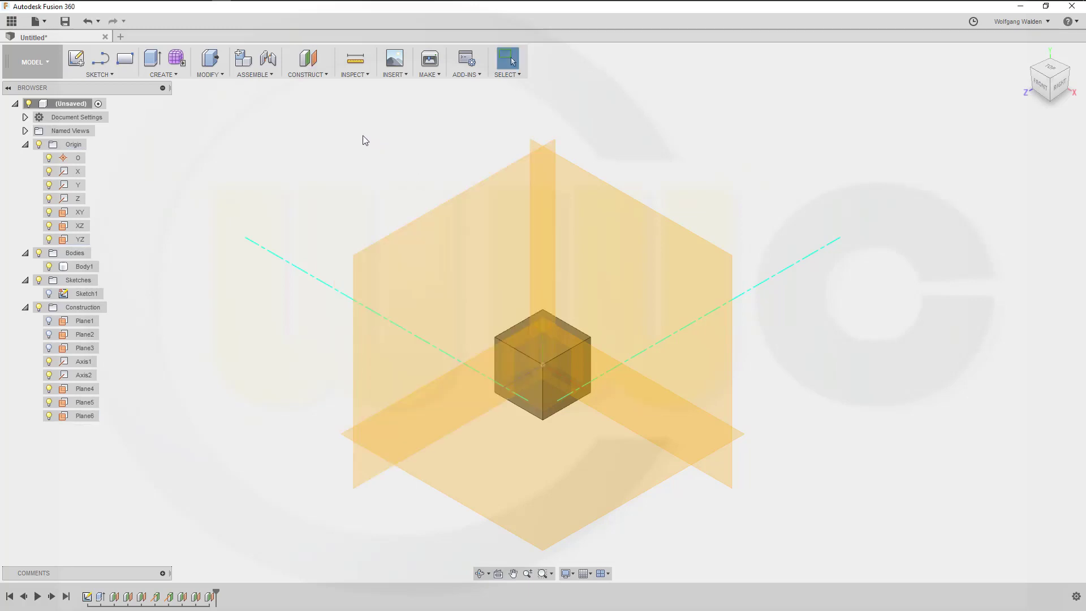
- Create Axis3 through the intersection of two of the new offset planes
{"action": "left_click", "coordinate": [309, 74]}
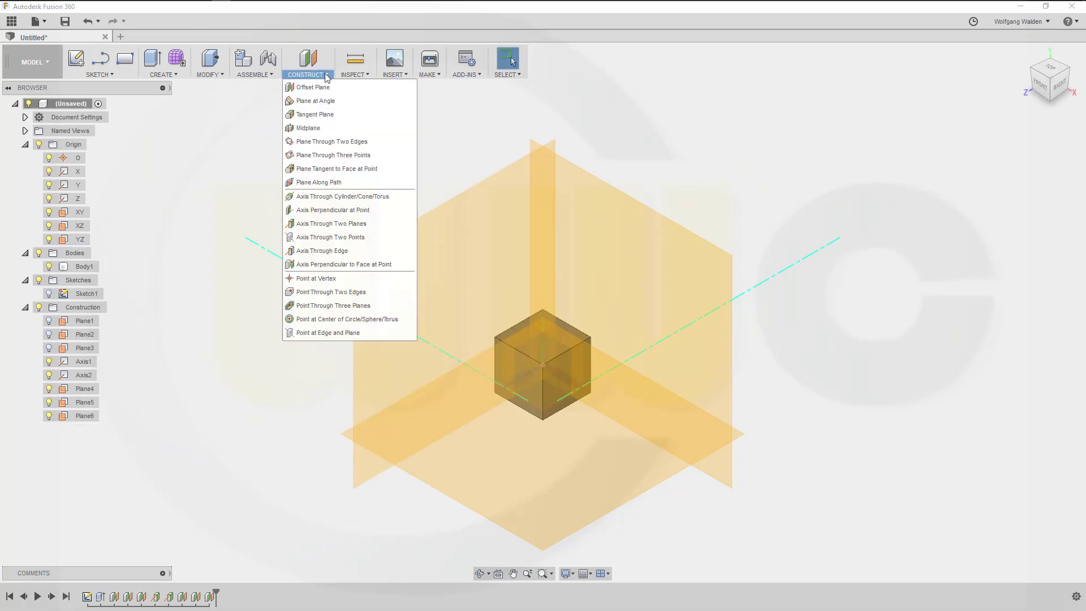
{"action": "left_click", "coordinate": [326, 223]}
{"action": "left_click", "coordinate": [463, 347]}
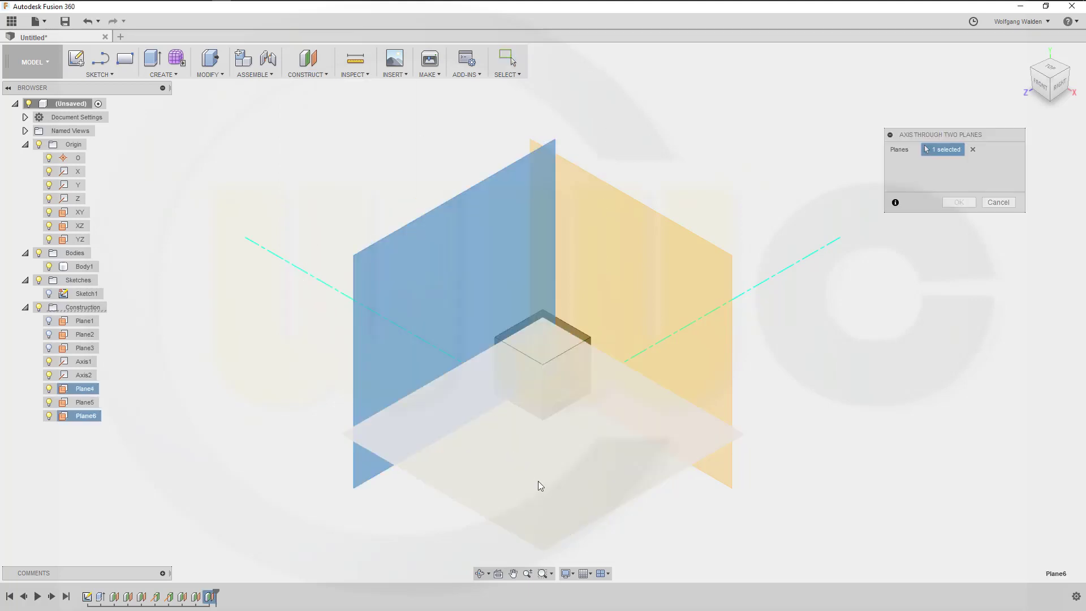
{"action": "left_click", "coordinate": [538, 481]}
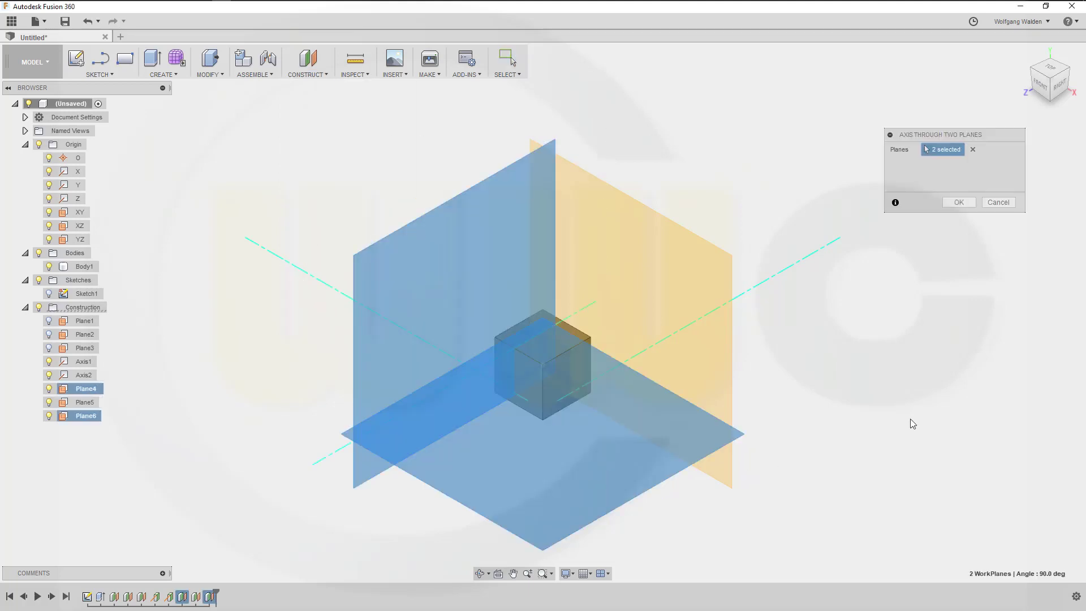
{"action": "left_click", "coordinate": [960, 203]}
- Create Axis4 through Plane4 and Plane5
{"action": "right_click", "coordinate": [784, 160]}
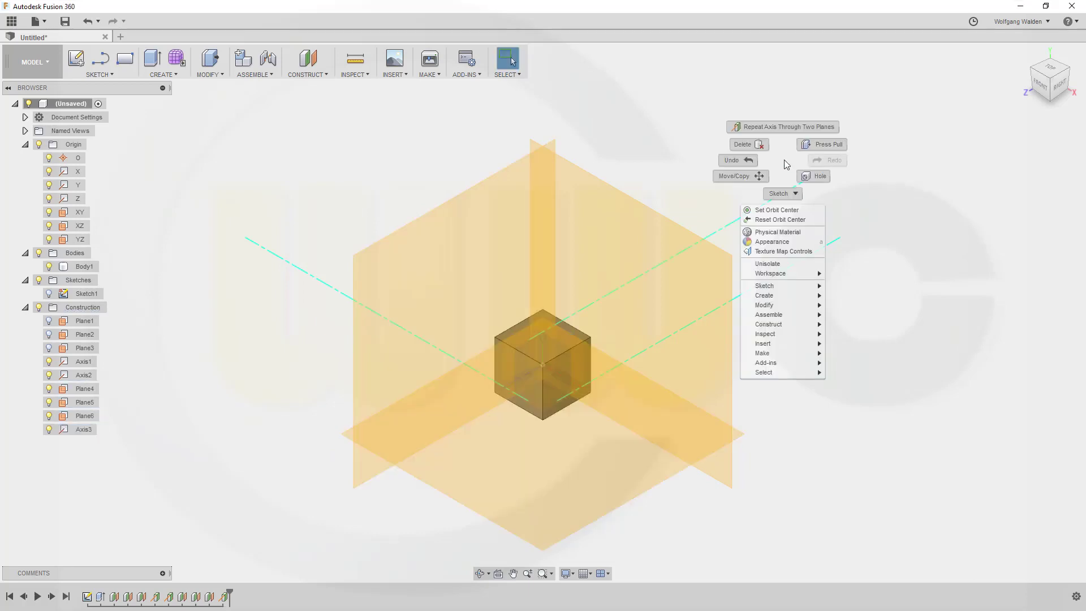
{"action": "left_click", "coordinate": [780, 127]}
{"action": "left_click", "coordinate": [624, 222]}
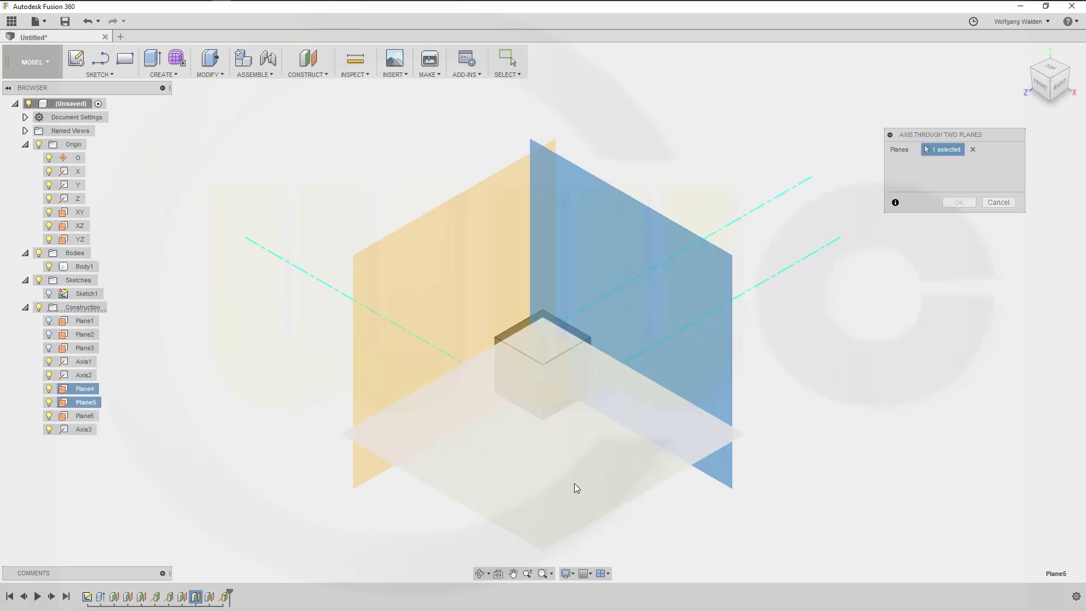
{"action": "left_click", "coordinate": [574, 485]}
{"action": "left_click", "coordinate": [957, 204]}
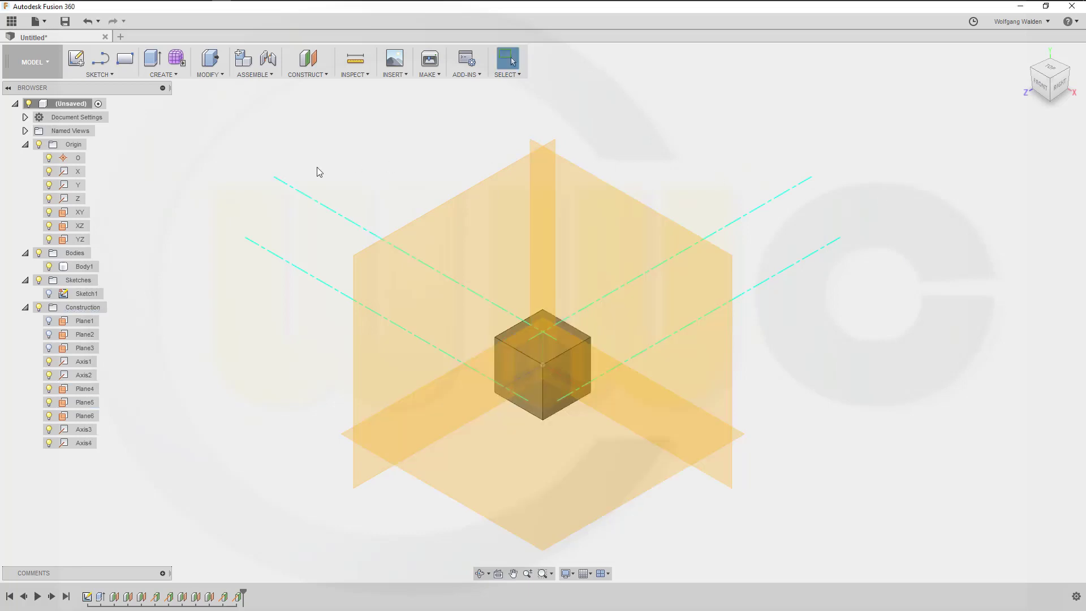
- Hide Plane4, Plane5 and Plane6
{"action": "left_click", "coordinate": [49, 389]}
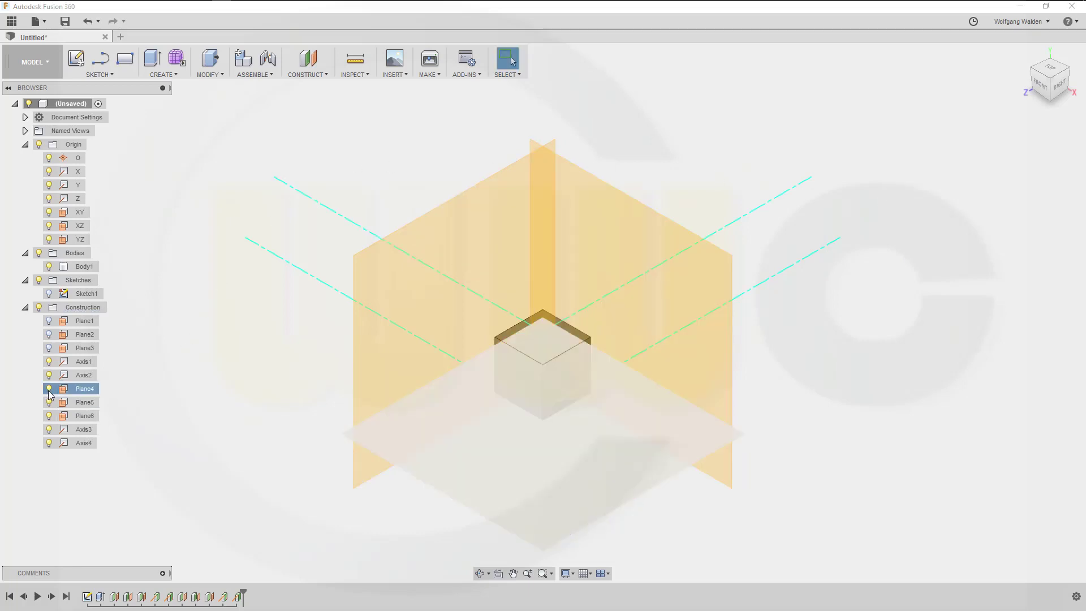
{"action": "left_click", "coordinate": [48, 403]}
{"action": "left_click", "coordinate": [49, 415]}
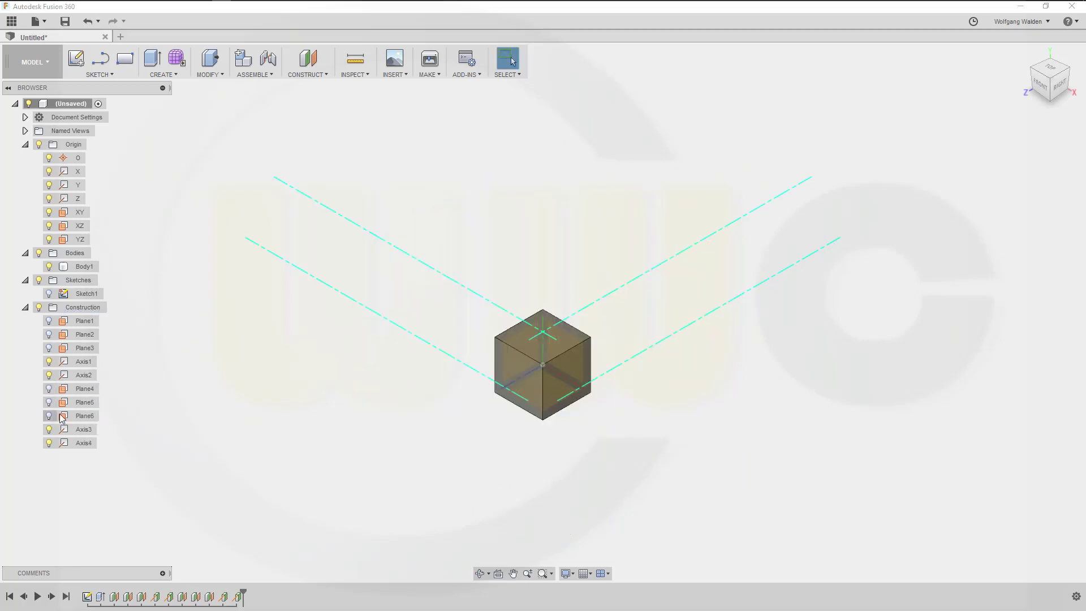
{"action": "middle_click_drag", "start_coordinate": [467, 257], "coordinate": [526, 268]}
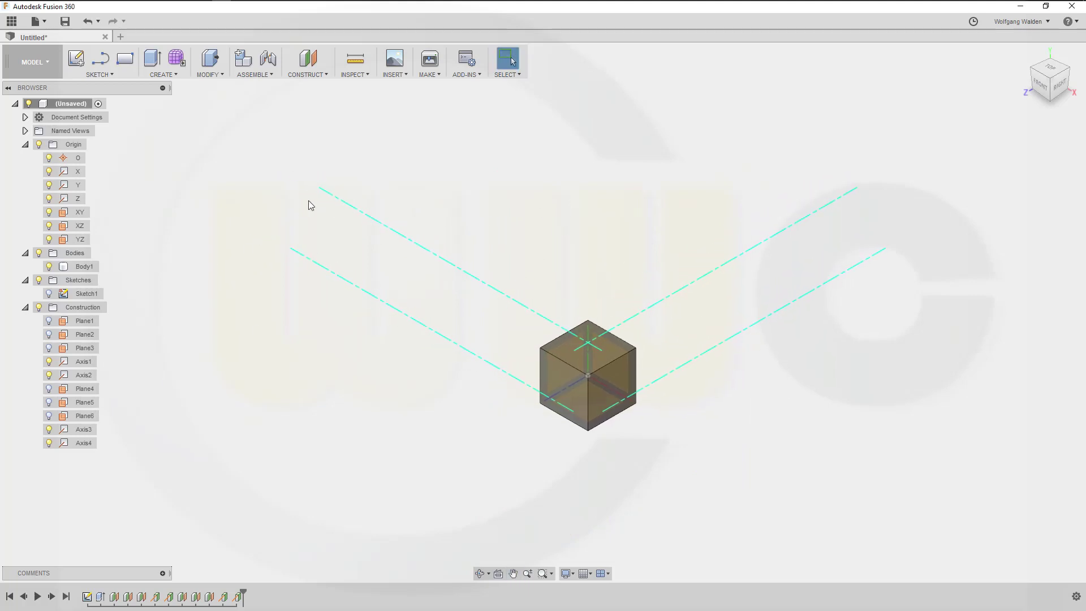
{"action": "scroll", "coordinate": [466, 279], "scroll_direction": "up", "scroll_amount": 3}
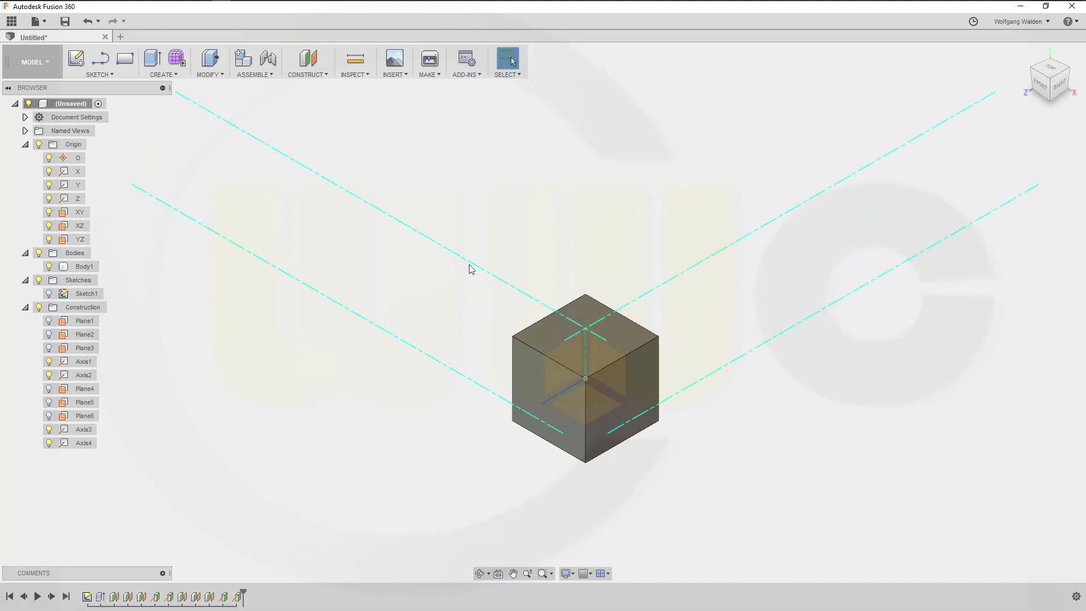
- Create Plane7 through Axis4 and Axis1
{"action": "left_click", "coordinate": [329, 72]}
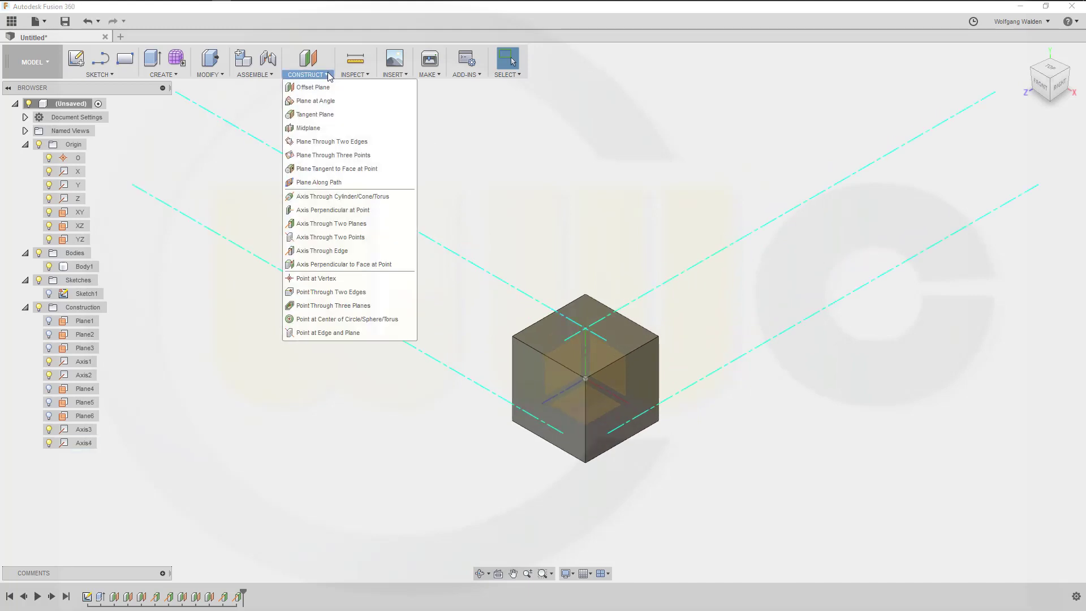
{"action": "left_click", "coordinate": [337, 141]}
{"action": "left_click", "coordinate": [492, 275]}
{"action": "left_click", "coordinate": [432, 360]}
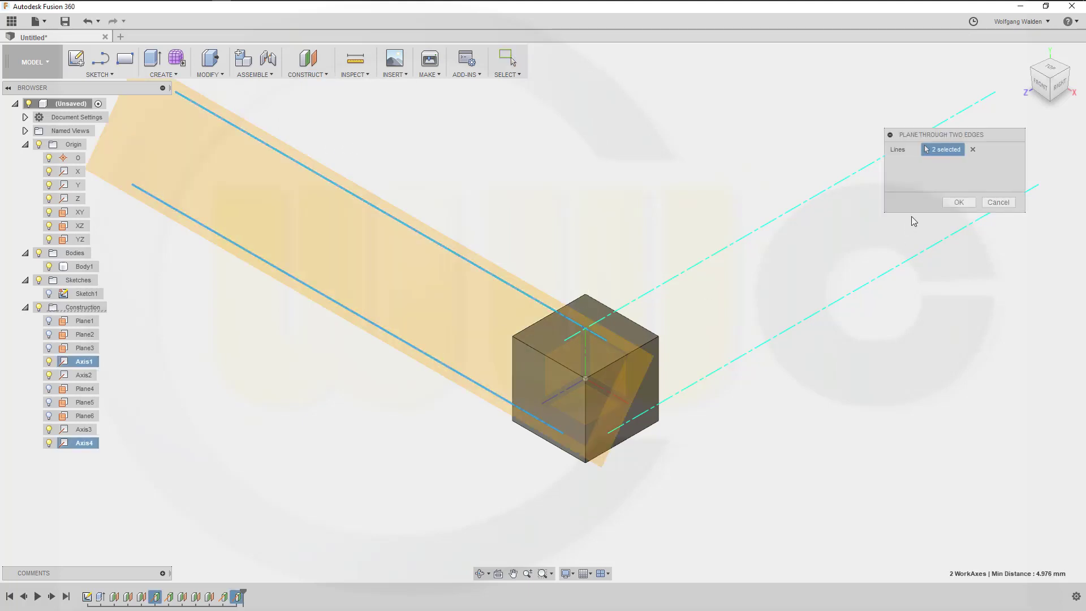
{"action": "left_click", "coordinate": [959, 203]}
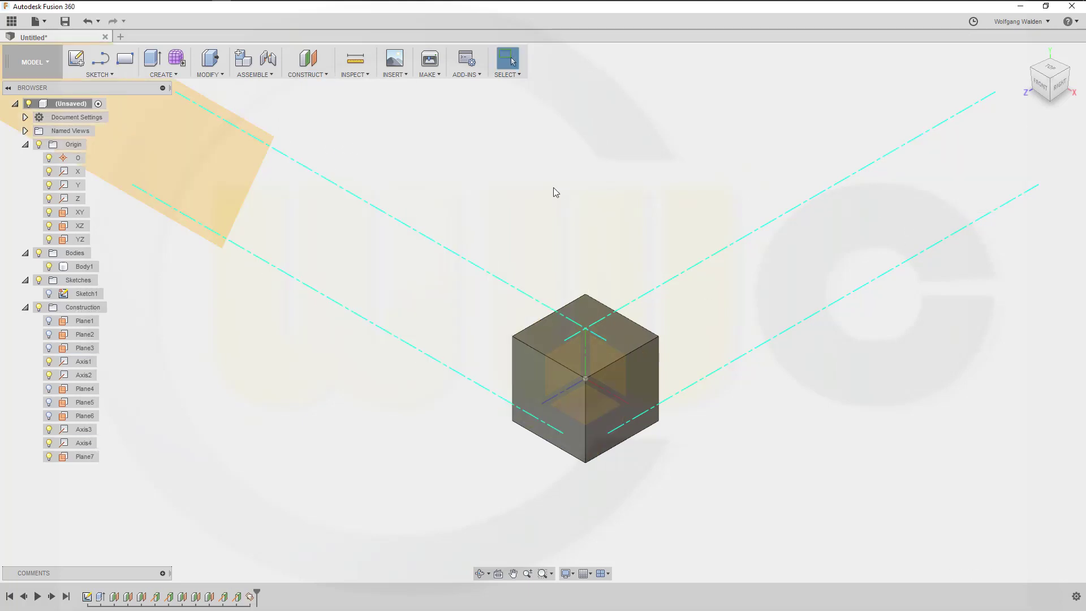
- Adjust axis visibility in the browser, hiding Axis1 and Axis4 while keeping Axis2 visible
{"action": "scroll", "coordinate": [602, 233], "scroll_direction": "down", "scroll_amount": 2}
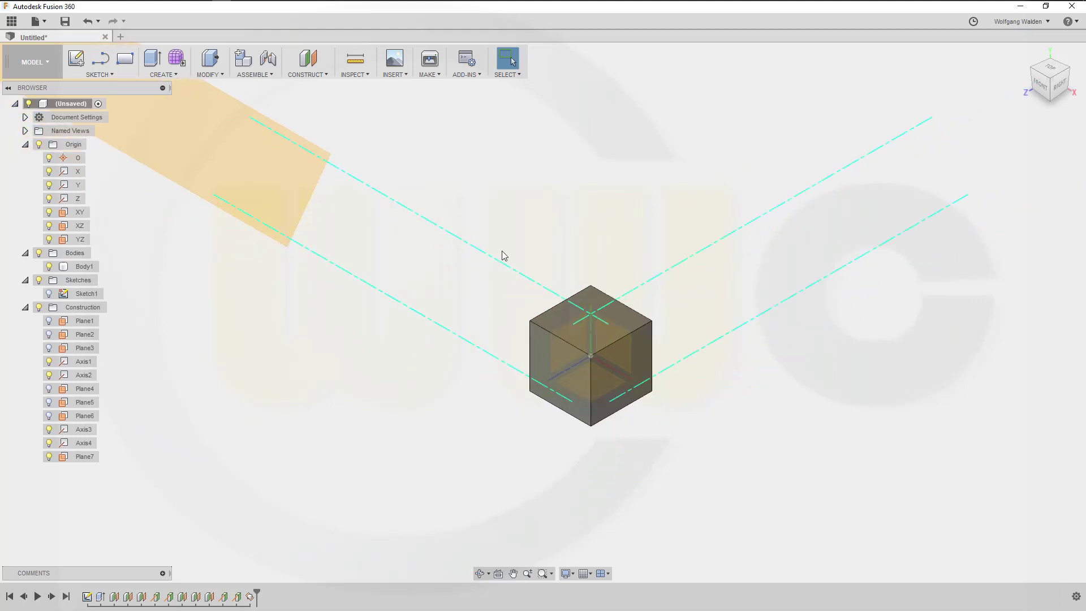
{"action": "left_click", "coordinate": [49, 362]}
{"action": "left_click", "coordinate": [48, 375]}
{"action": "left_click", "coordinate": [48, 443]}
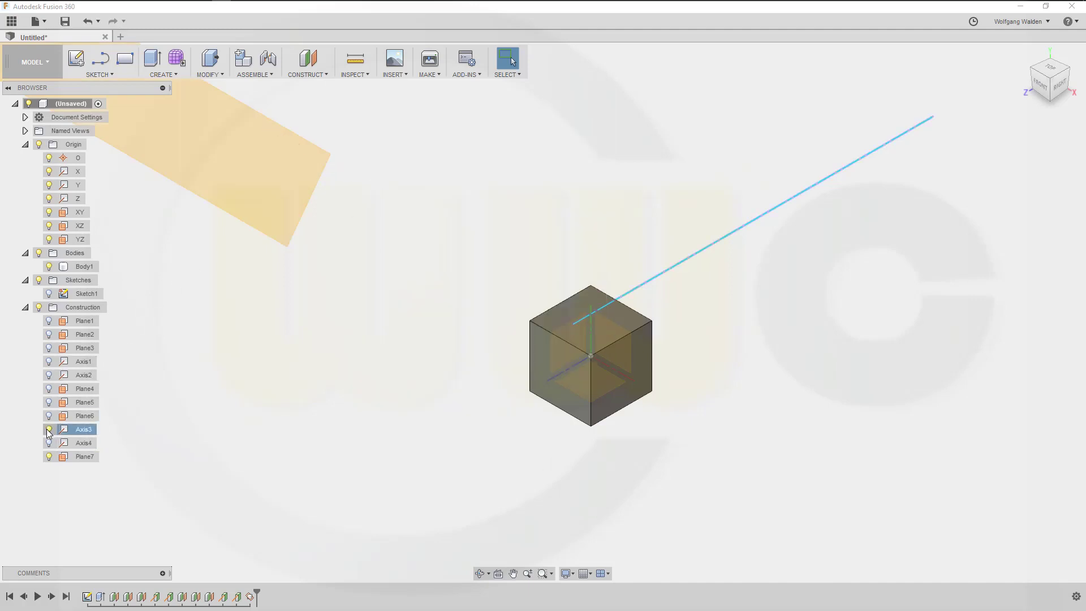
{"action": "left_click", "coordinate": [48, 375]}
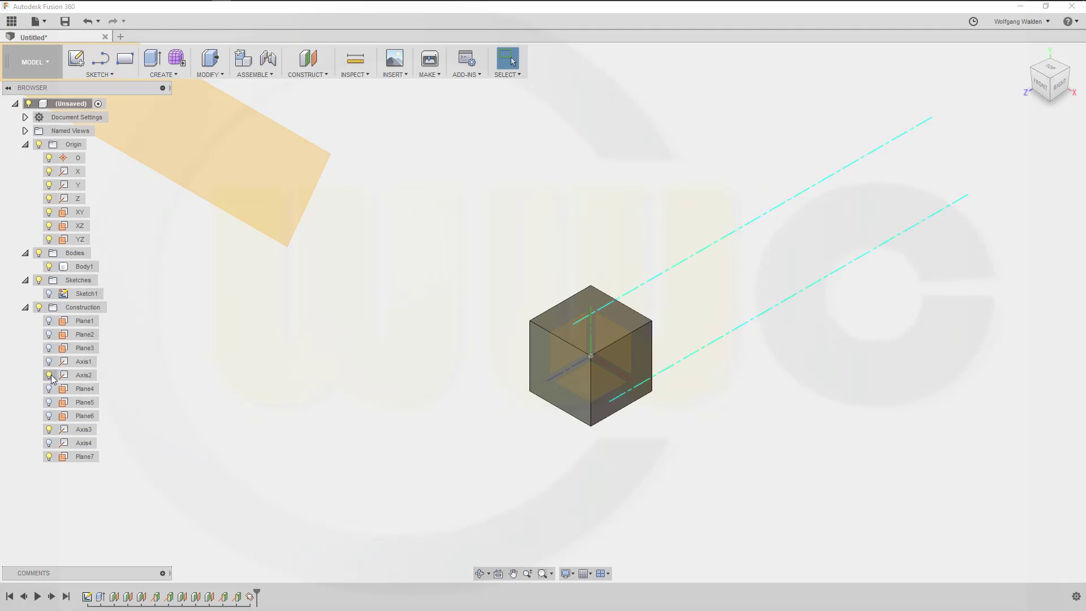
- Create Plane8 through the two parallel axes, Axis3 and Axis2
{"action": "left_click", "coordinate": [326, 75]}
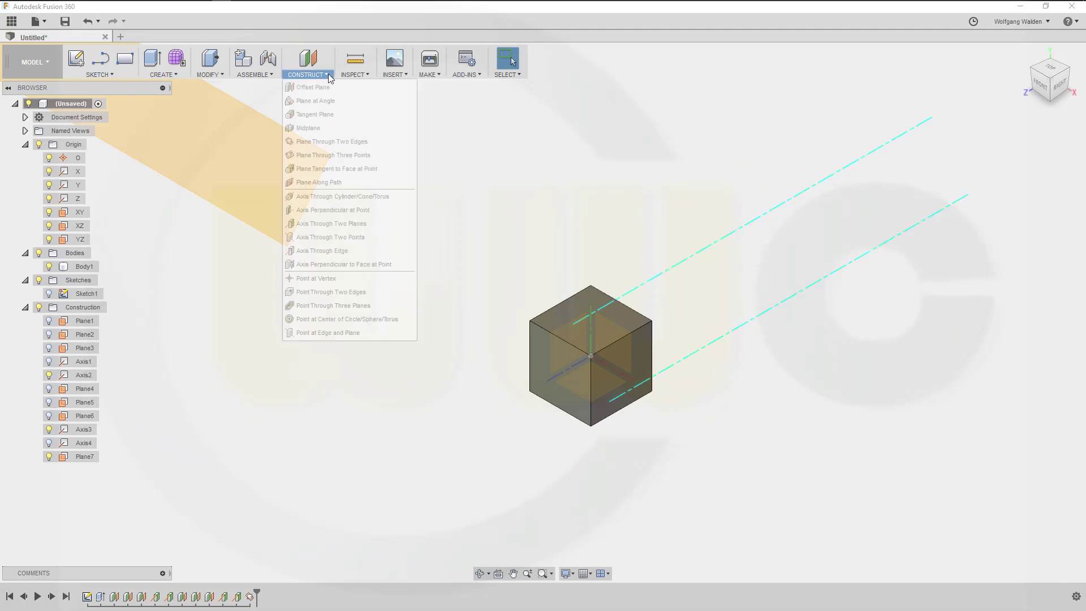
{"action": "left_click", "coordinate": [332, 142]}
{"action": "left_click", "coordinate": [677, 264]}
{"action": "left_click", "coordinate": [733, 334]}
{"action": "left_click", "coordinate": [956, 203]}
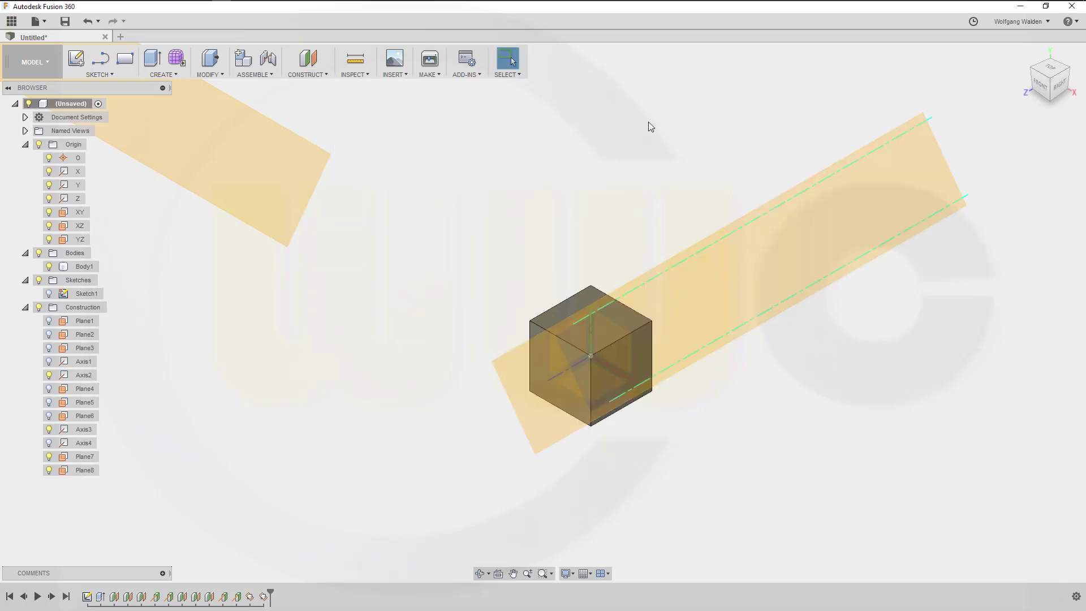
{"action": "middle_click_drag", "start_coordinate": [571, 152], "coordinate": [550, 243]}
- Hide Axis3 and Axis2 in the browser
{"action": "scroll", "coordinate": [547, 243], "scroll_direction": "down", "scroll_amount": 3}
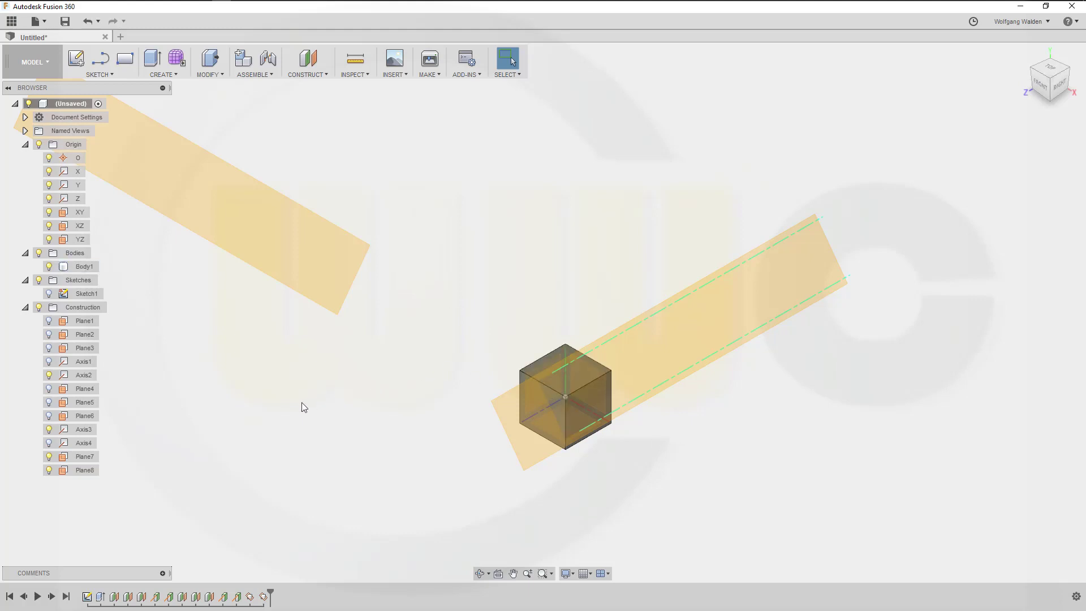
{"action": "left_click", "coordinate": [50, 430]}
{"action": "left_click", "coordinate": [49, 375]}
{"action": "scroll", "coordinate": [481, 298], "scroll_direction": "up", "scroll_amount": 2}
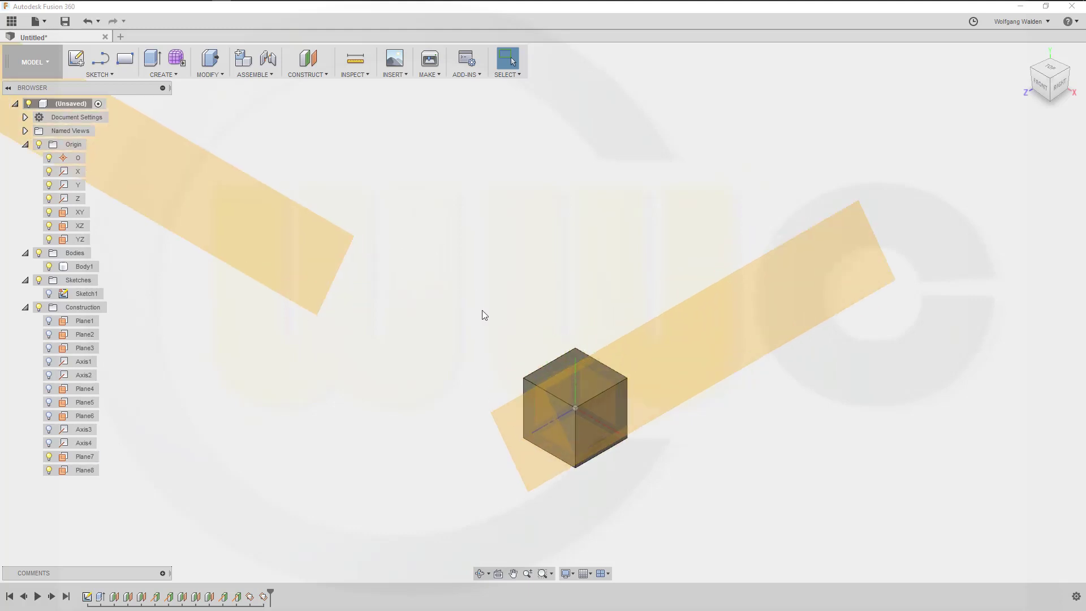
{"action": "scroll", "coordinate": [483, 311], "scroll_direction": "down", "scroll_amount": 1}
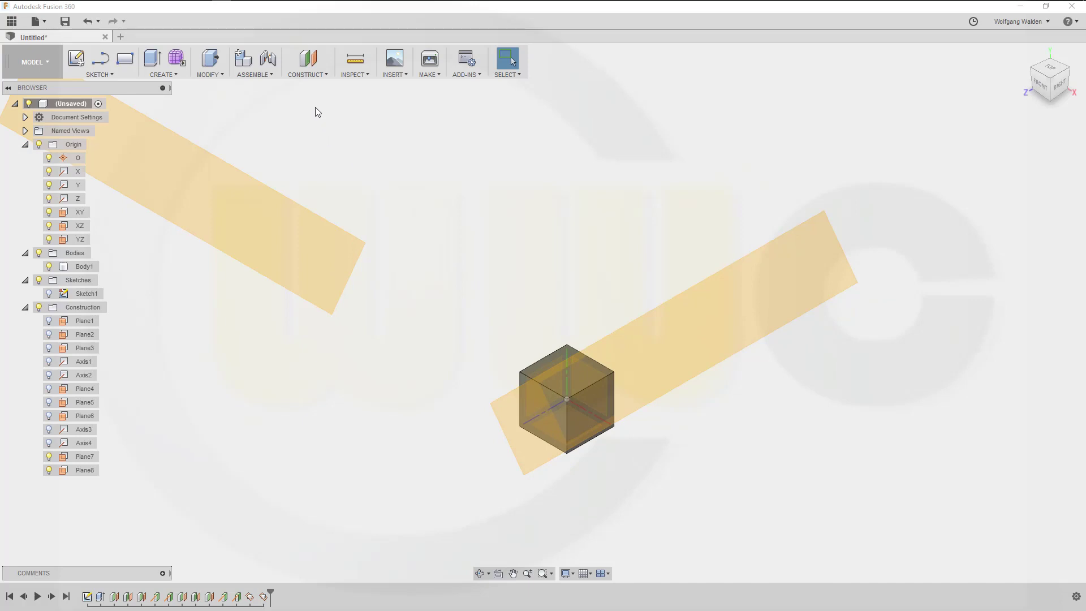
{"action": "left_click", "coordinate": [225, 71]}
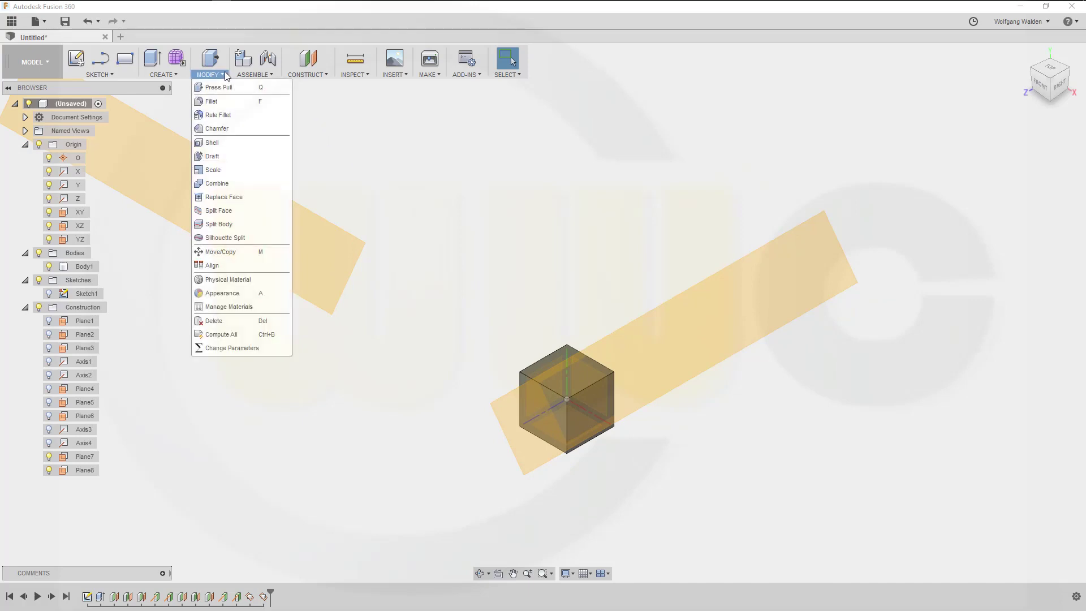
- Split the left, top, right and a hidden cube face using Plane8 as the splitting tool
{"action": "left_click", "coordinate": [218, 211]}
{"action": "scroll", "coordinate": [679, 450], "scroll_direction": "up", "scroll_amount": 2}
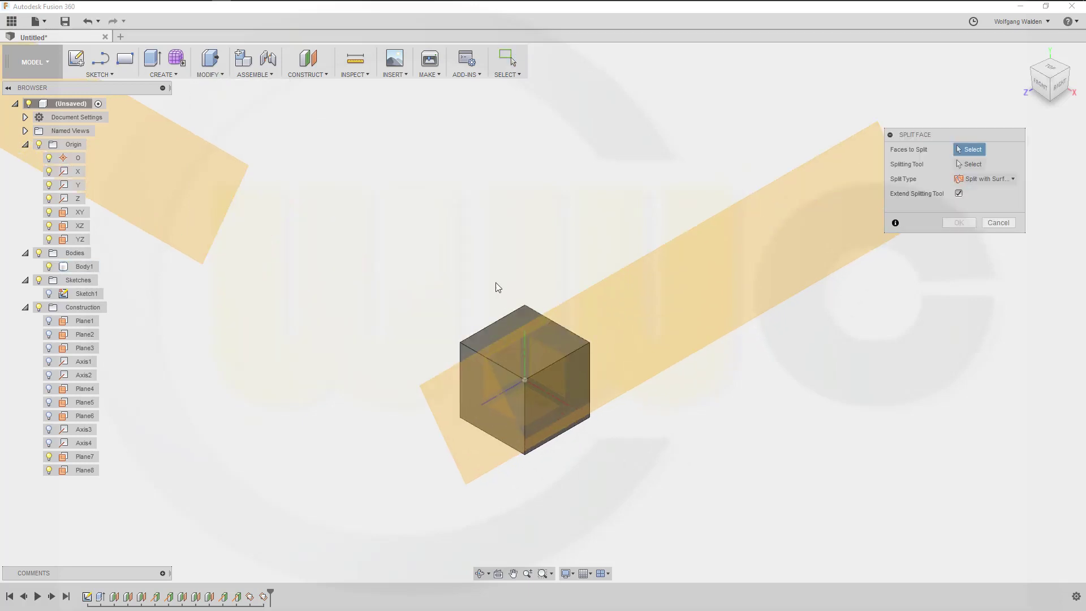
{"action": "middle_click_drag", "start_coordinate": [491, 278], "coordinate": [497, 218]}
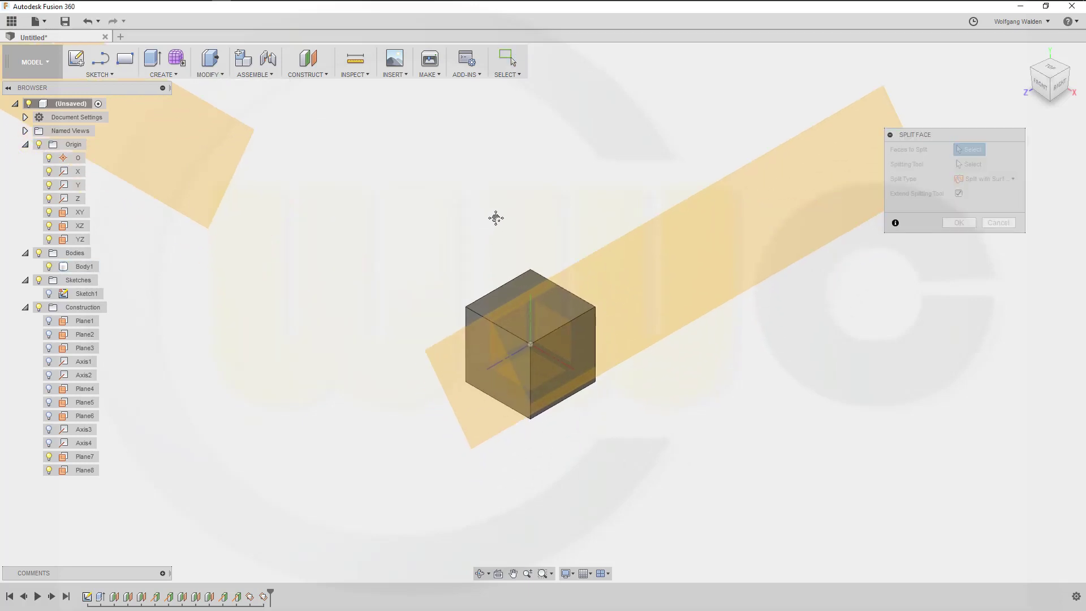
{"action": "left_click", "coordinate": [495, 351]}
{"action": "left_click", "coordinate": [537, 315]}
{"action": "left_click", "coordinate": [577, 362]}
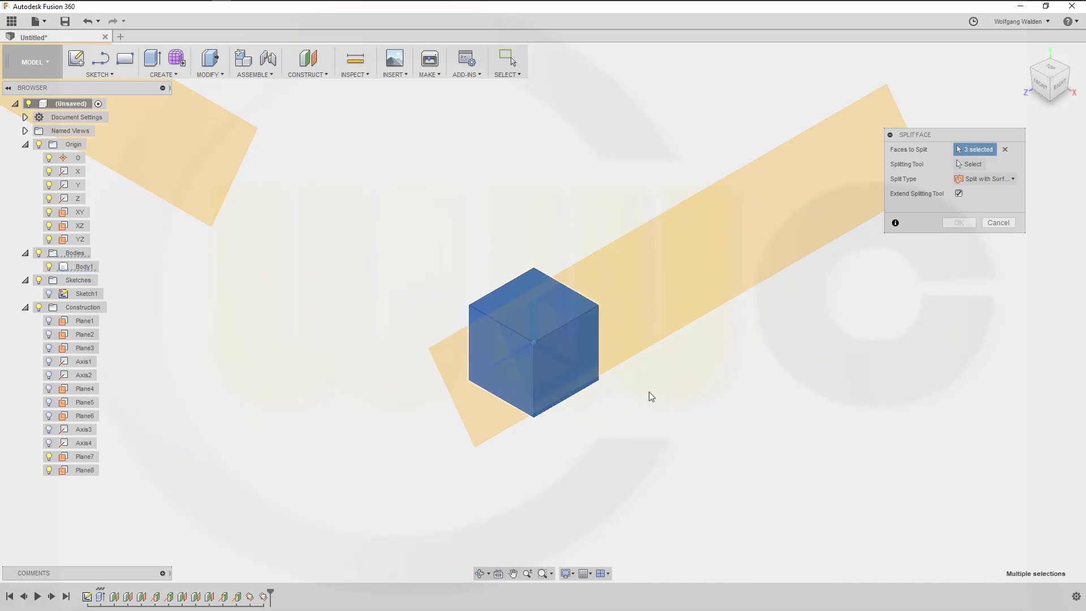
{"action": "middle_click_drag", "start_coordinate": [643, 392], "coordinate": [623, 333], "text": "shift"}
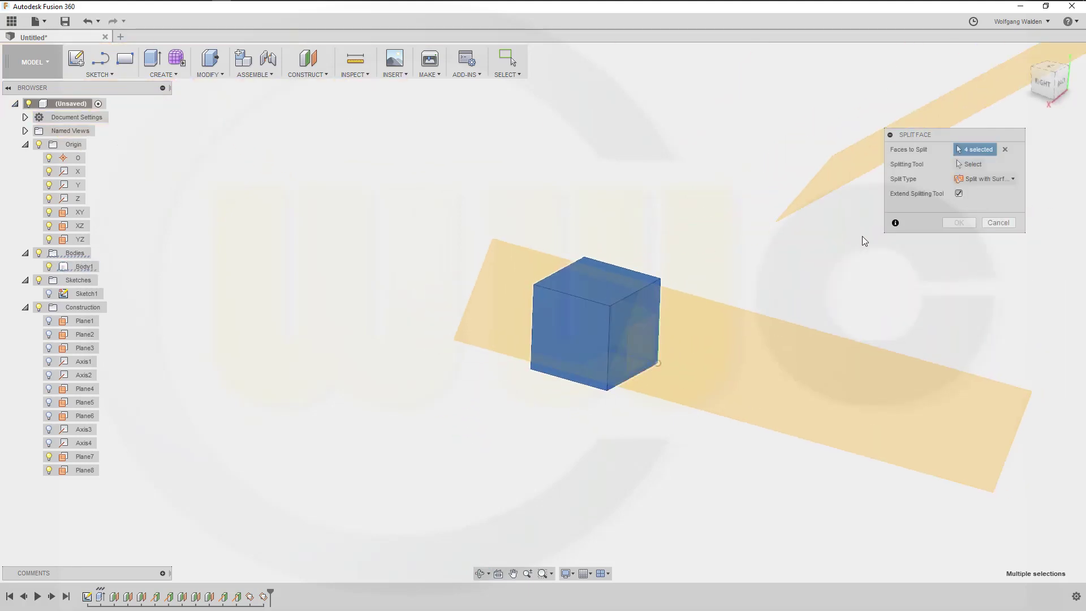
{"action": "left_click", "coordinate": [959, 163]}
{"action": "left_click", "coordinate": [752, 363]}
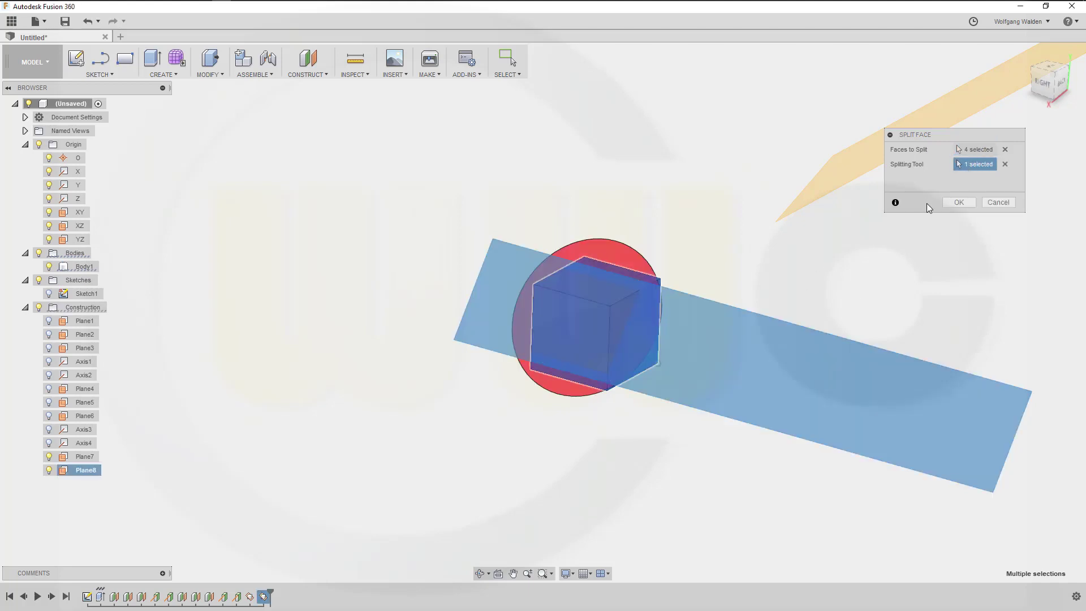
{"action": "left_click", "coordinate": [959, 203]}
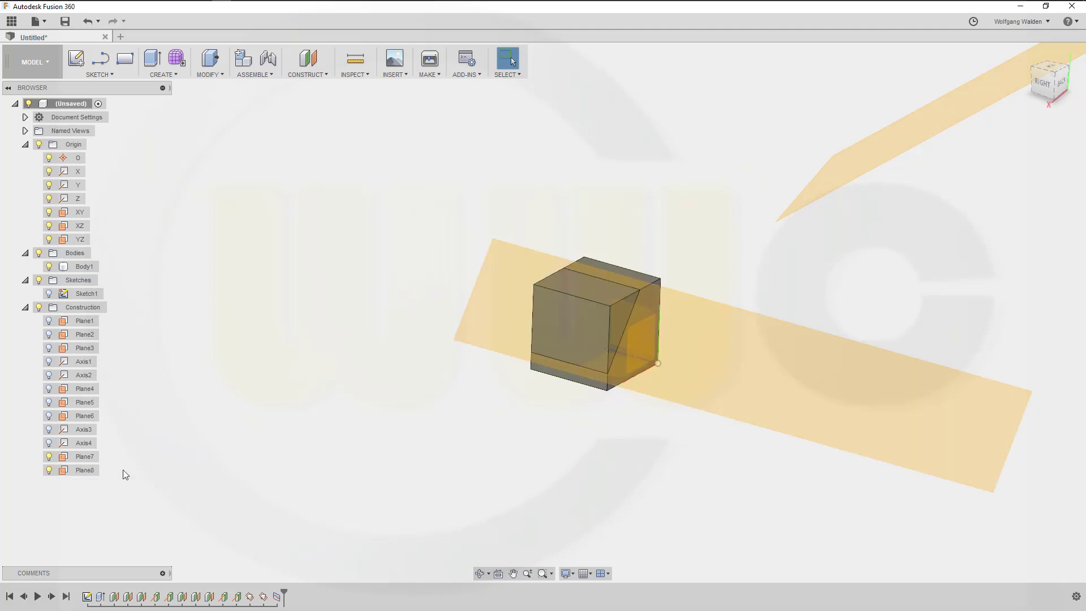
- Toggle Plane8 off and back on while orbiting to inspect the split
{"action": "left_click", "coordinate": [49, 470]}
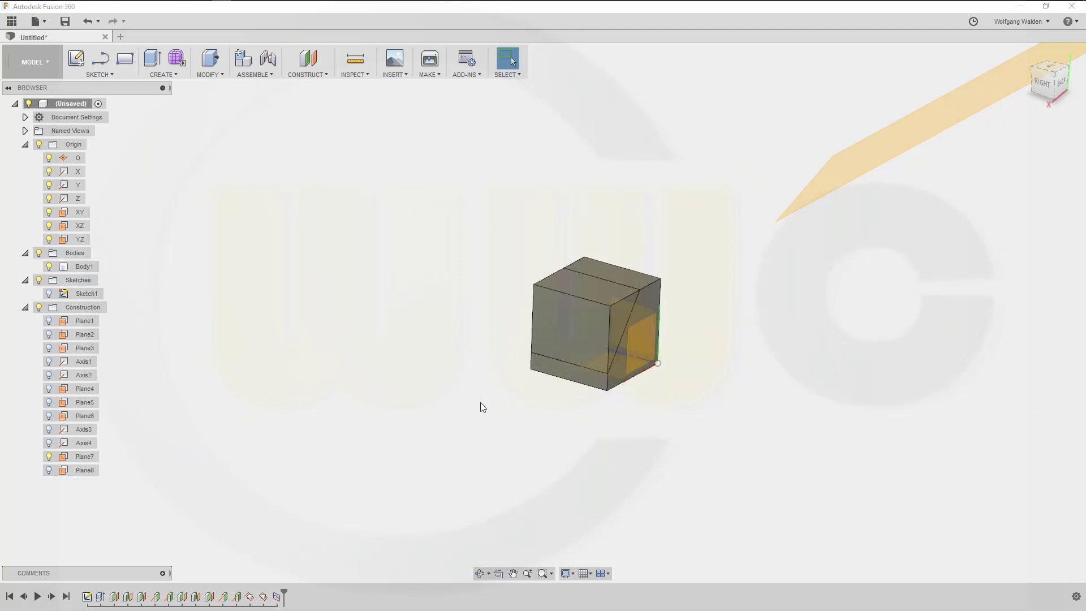
{"action": "middle_click_drag", "start_coordinate": [568, 412], "coordinate": [396, 198], "text": "shift"}
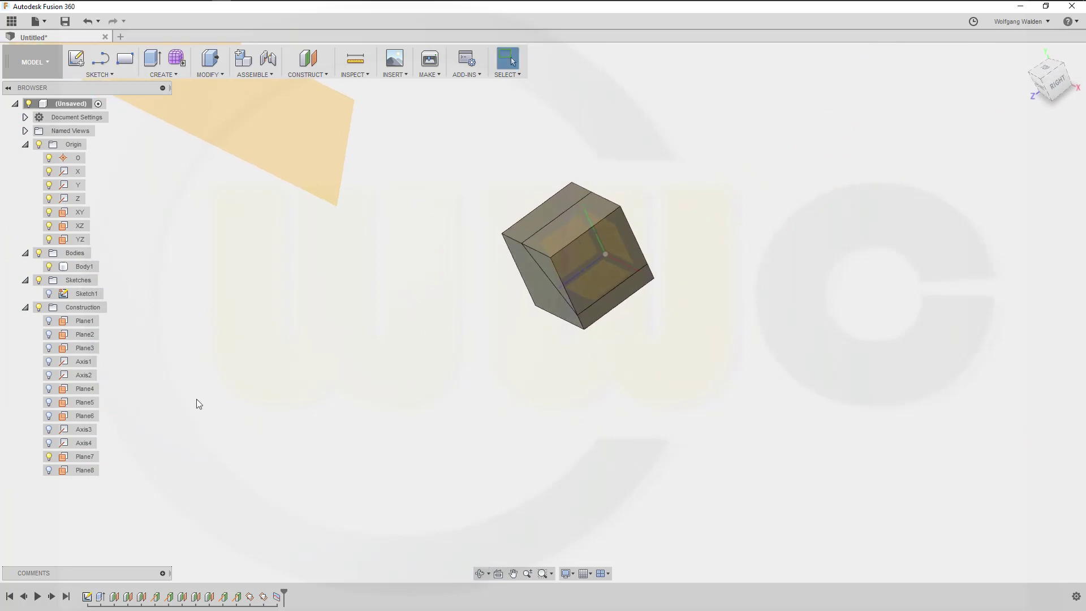
{"action": "left_click", "coordinate": [53, 470]}
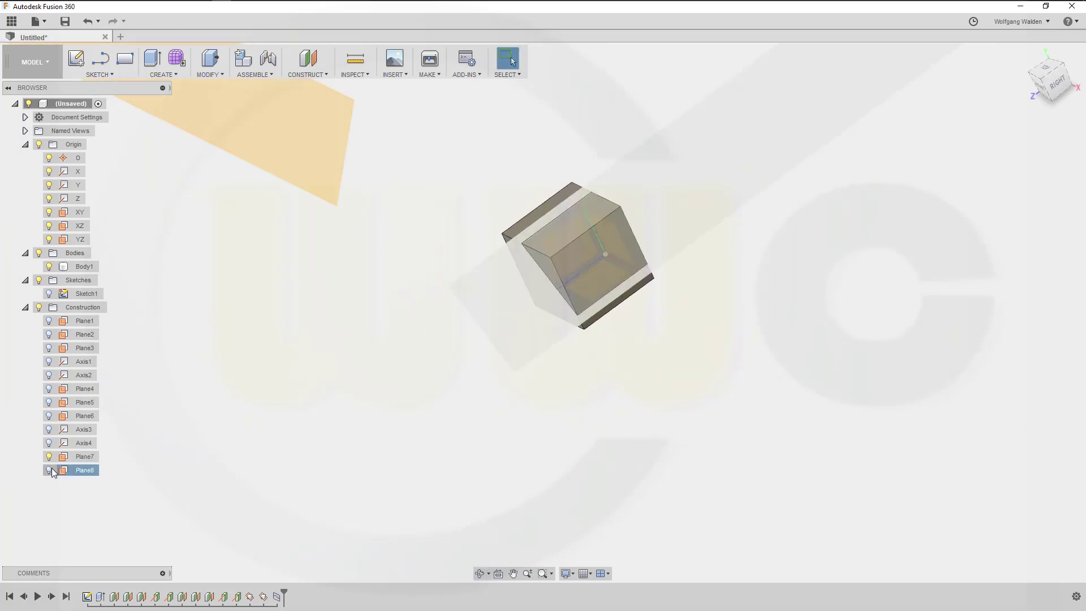
{"action": "left_click", "coordinate": [49, 470]}
{"action": "middle_click_drag", "start_coordinate": [701, 397], "coordinate": [537, 432], "text": "shift"}
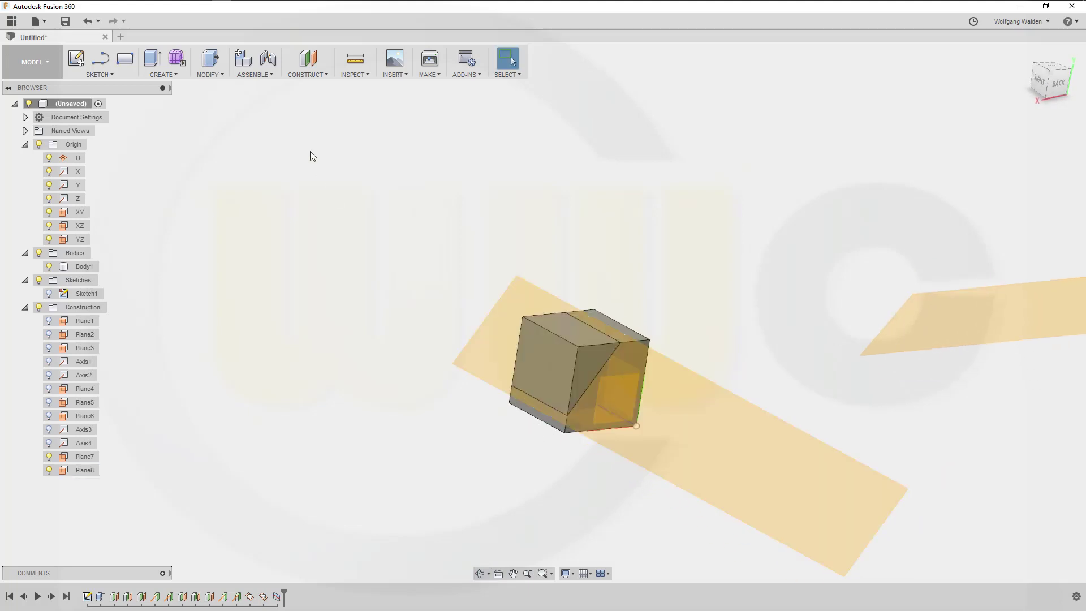
- Start a Replace Face and select the block's four split faces as the source
{"action": "left_click", "coordinate": [220, 75]}
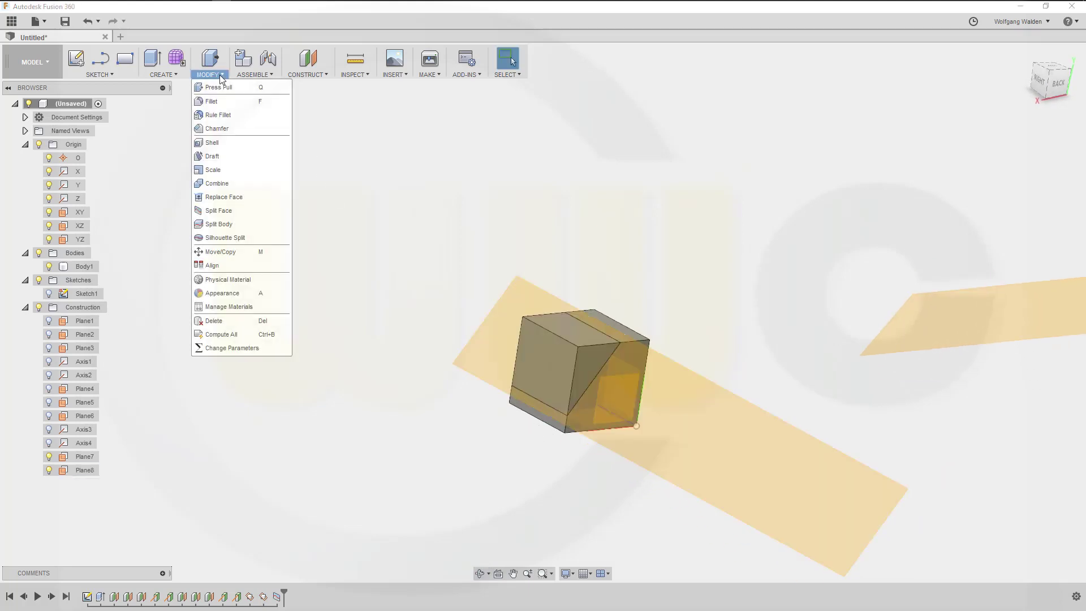
{"action": "left_click", "coordinate": [224, 197]}
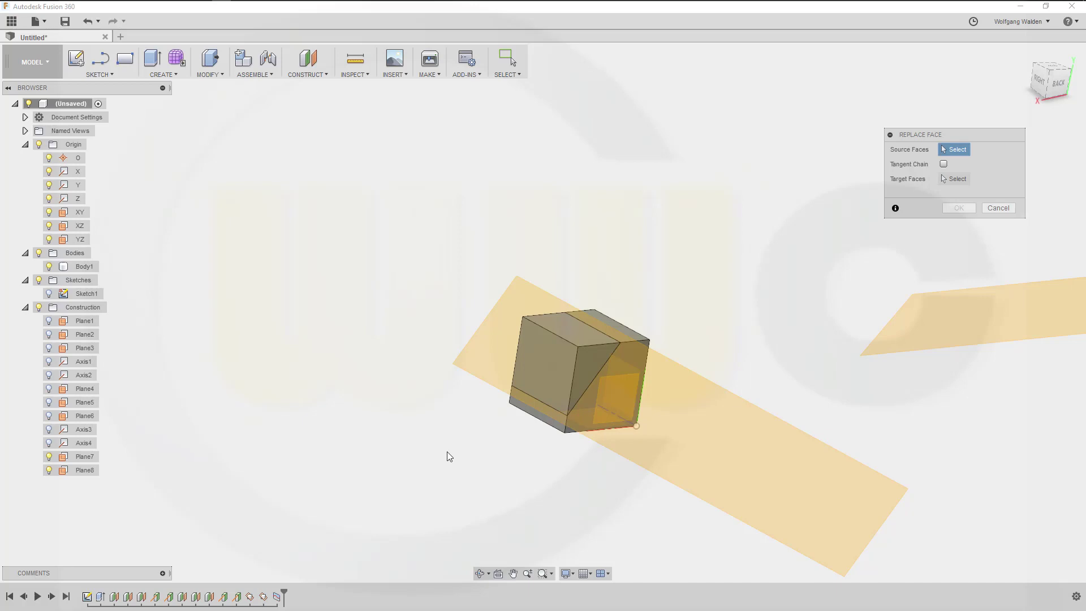
{"action": "middle_click_drag", "start_coordinate": [453, 444], "coordinate": [510, 403], "text": "shift"}
{"action": "left_click", "coordinate": [466, 376]}
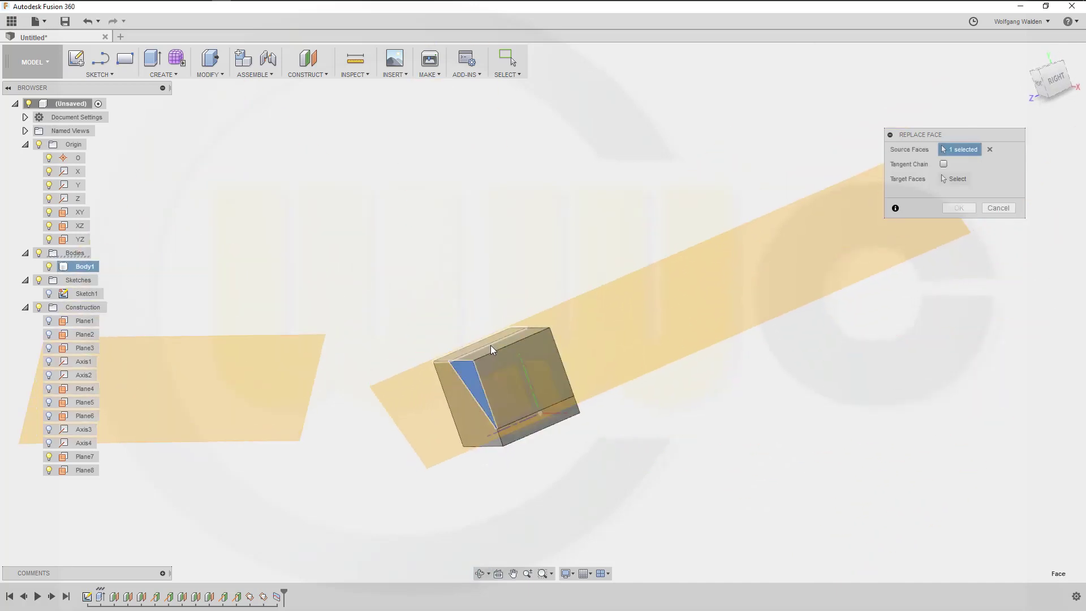
{"action": "left_click", "coordinate": [492, 346]}
{"action": "left_click", "coordinate": [524, 379]}
{"action": "middle_click_drag", "start_coordinate": [667, 438], "coordinate": [321, 302], "text": "shift"}
{"action": "left_click", "coordinate": [219, 275]}
- Replace the selected faces with Plane8, then hide Plane8
{"action": "middle_click_drag", "start_coordinate": [253, 386], "coordinate": [272, 383], "text": "shift"}
{"action": "scroll", "coordinate": [281, 311], "scroll_direction": "up", "scroll_amount": 5}
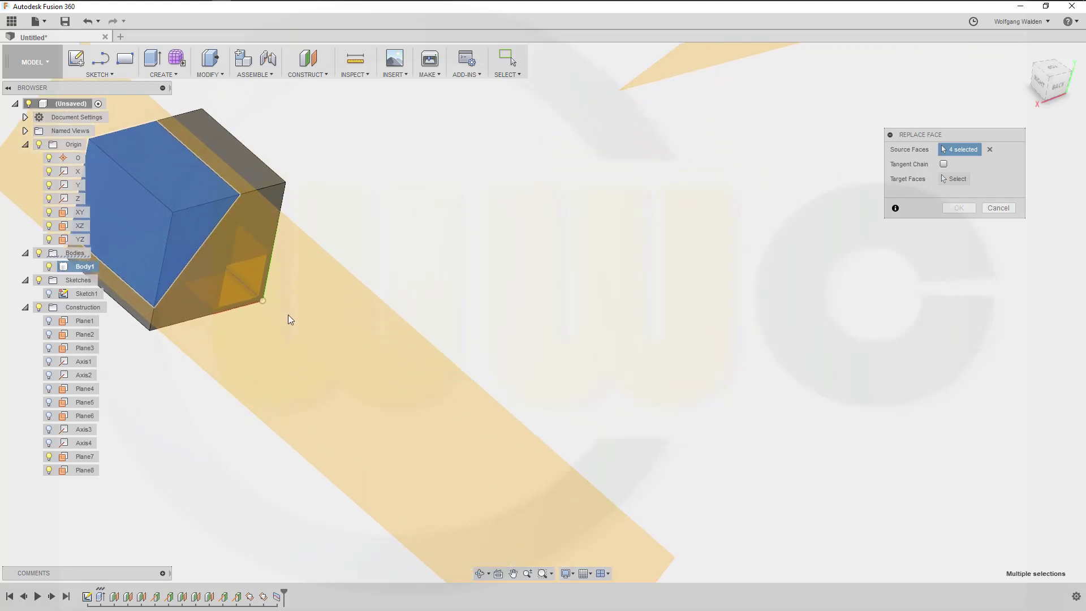
{"action": "middle_click_drag", "start_coordinate": [356, 334], "coordinate": [710, 381]}
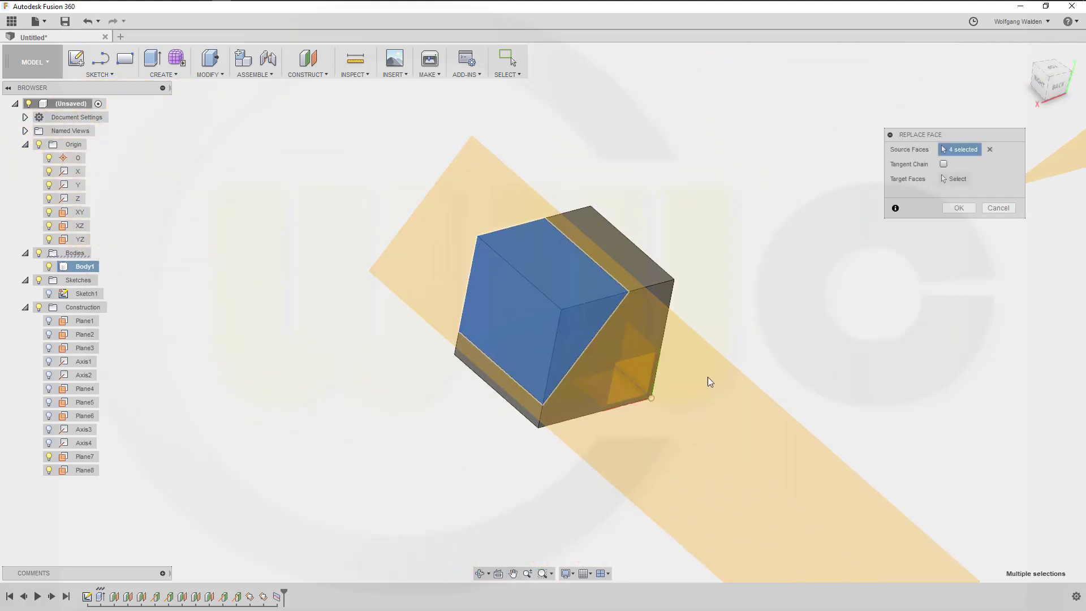
{"action": "left_click", "coordinate": [954, 179]}
{"action": "left_click", "coordinate": [685, 415]}
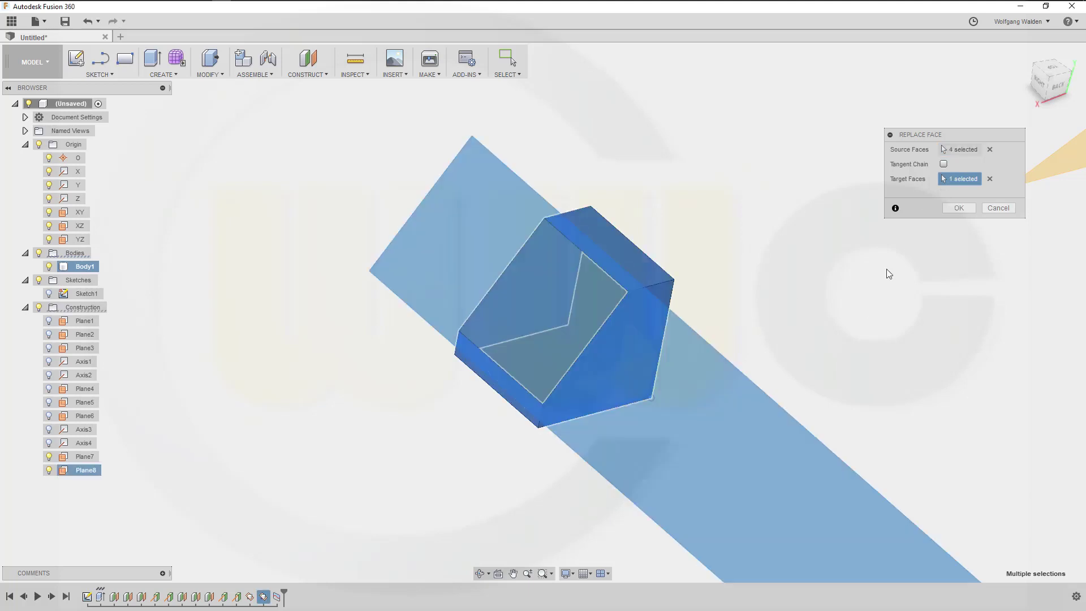
{"action": "left_click", "coordinate": [943, 209]}
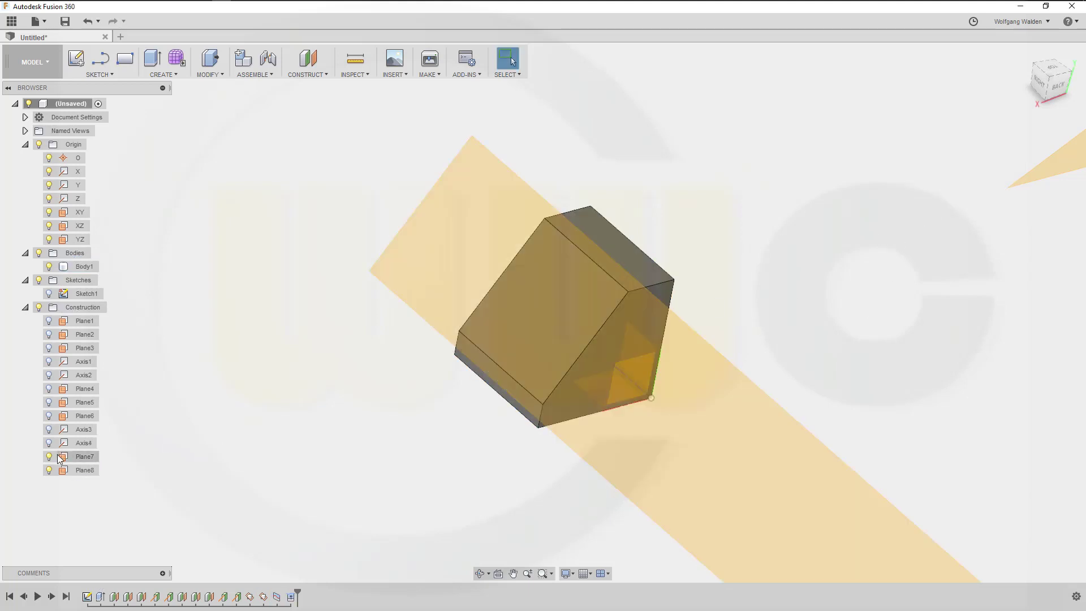
{"action": "left_click", "coordinate": [49, 470]}
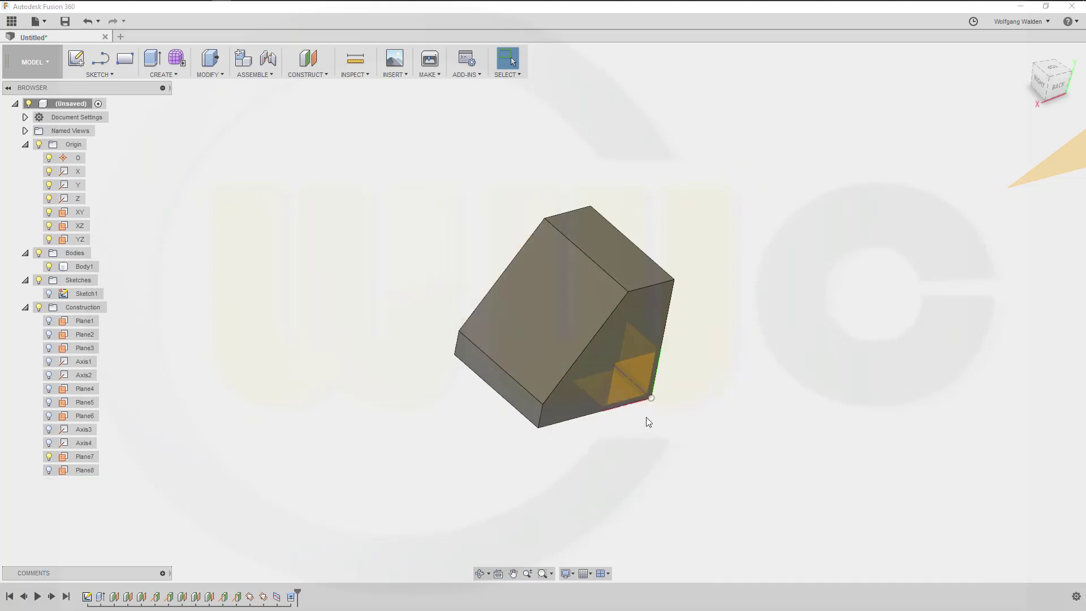
{"action": "middle_click_drag", "start_coordinate": [658, 413], "coordinate": [525, 357], "text": "shift"}
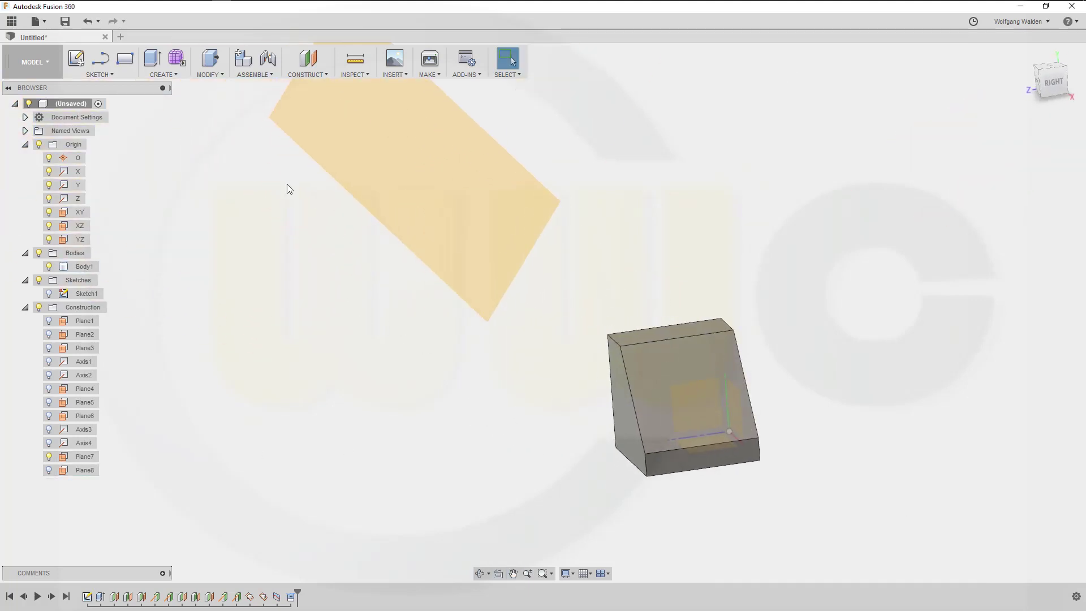
- Start a Split Face and select the left sloped, front sloped, top and left faces
{"action": "right_click", "coordinate": [224, 79]}
{"action": "left_click", "coordinate": [213, 89]}
{"action": "left_click", "coordinate": [223, 72]}
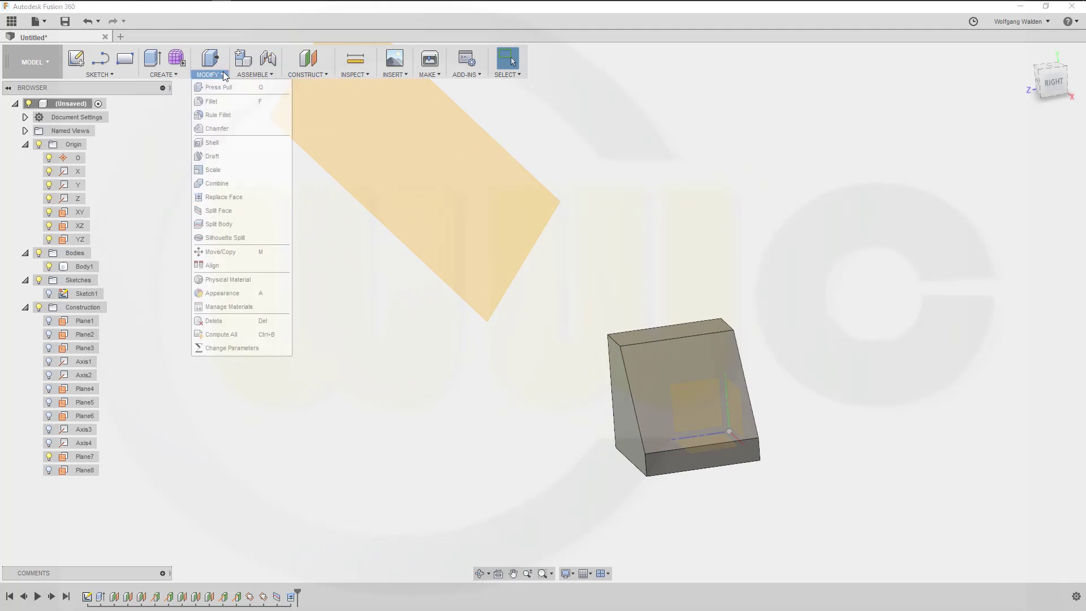
{"action": "left_click", "coordinate": [220, 211]}
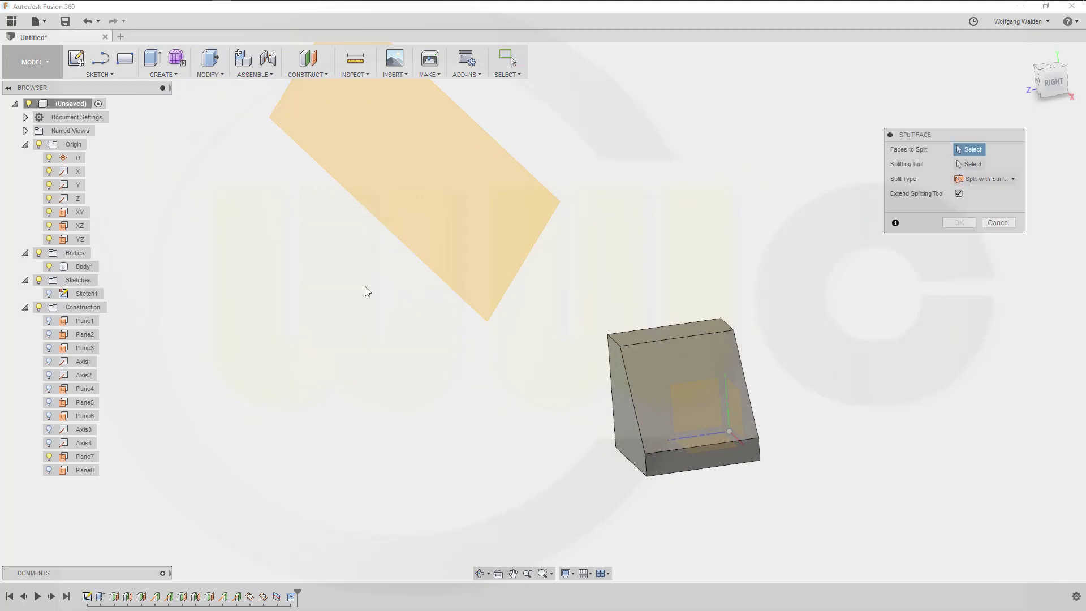
{"action": "middle_click_drag", "start_coordinate": [487, 396], "coordinate": [594, 412], "text": "shift"}
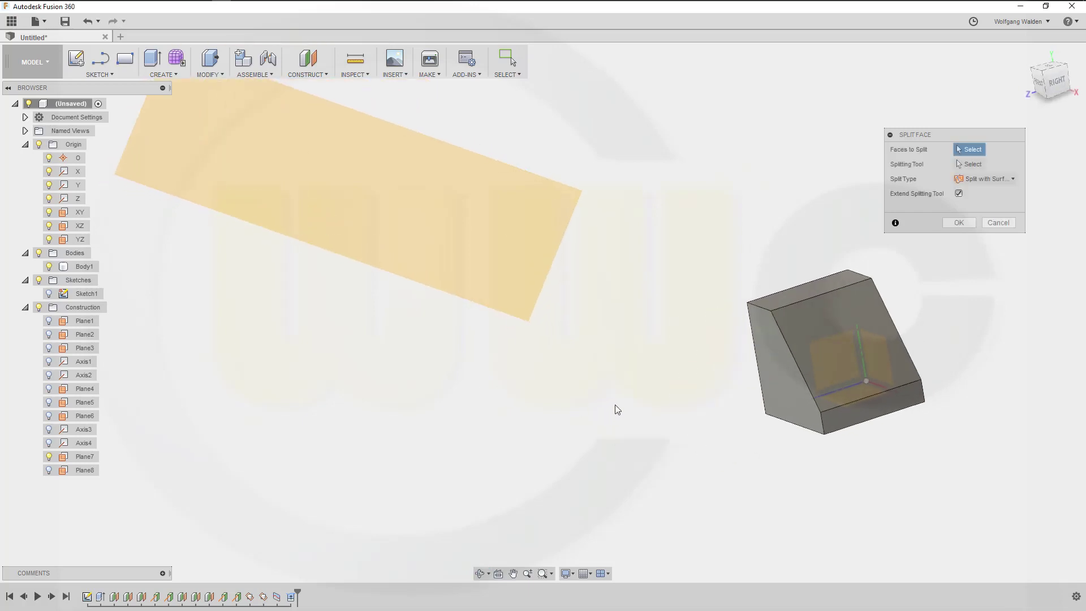
{"action": "left_click", "coordinate": [770, 380]}
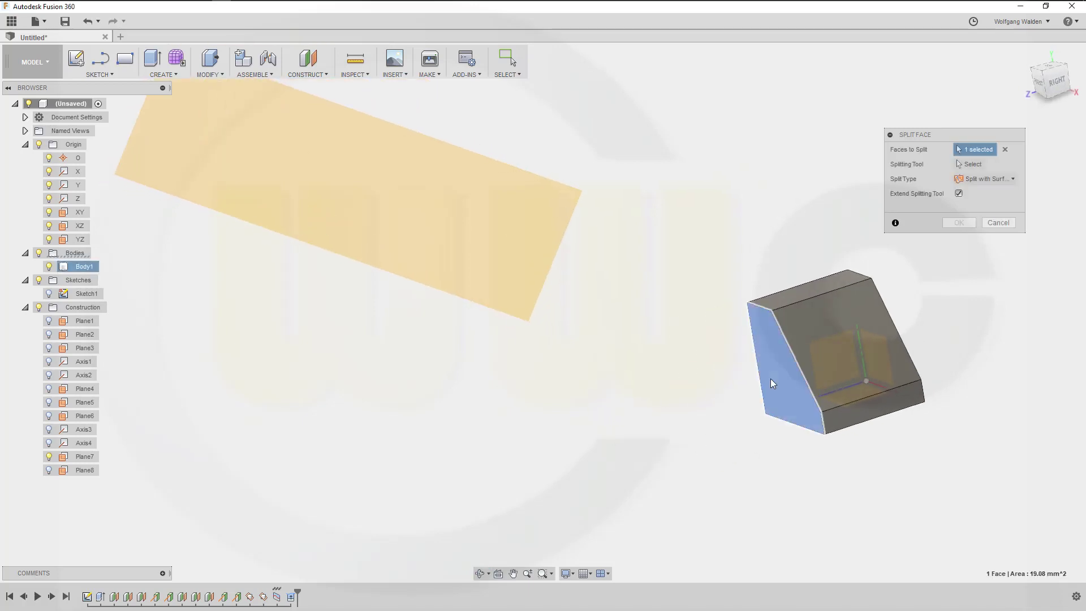
{"action": "left_click", "coordinate": [831, 356]}
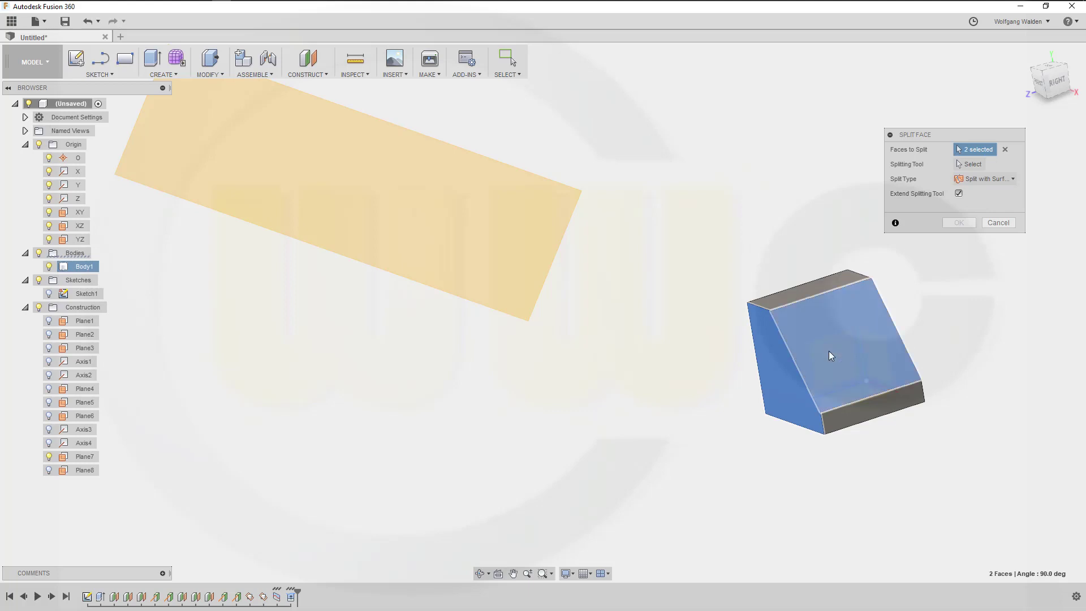
{"action": "left_click", "coordinate": [813, 290]}
{"action": "middle_click_drag", "start_coordinate": [707, 364], "coordinate": [722, 363], "text": "shift"}
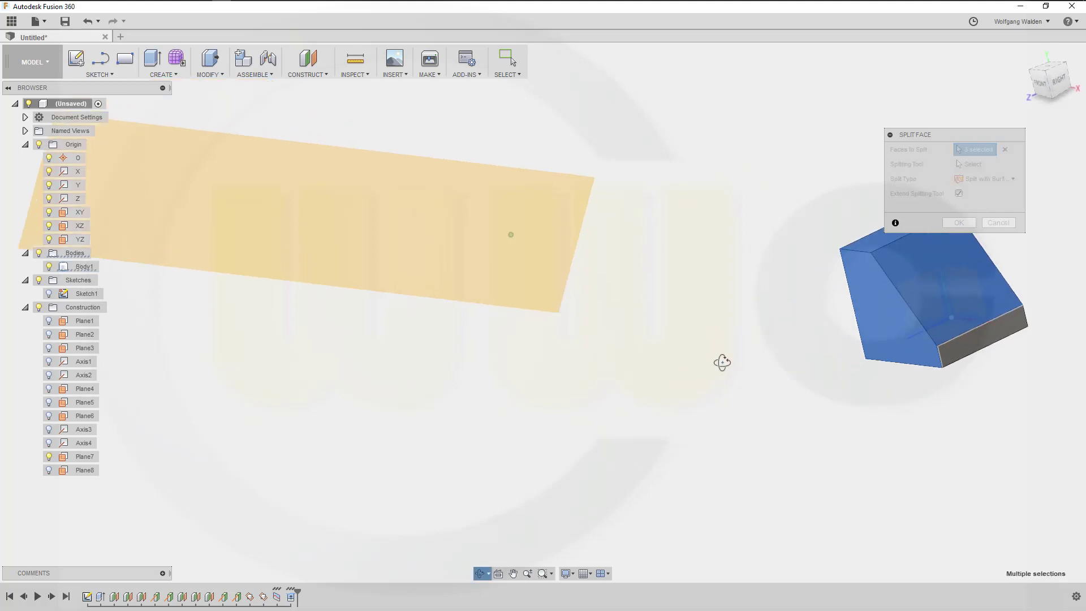
{"action": "middle_click_drag", "start_coordinate": [773, 262], "coordinate": [703, 448], "text": "shift"}
{"action": "left_click", "coordinate": [622, 453]}
- Split the selected faces using the slanted construction plane as the splitting tool
{"action": "middle_click_drag", "start_coordinate": [696, 288], "coordinate": [651, 439]}
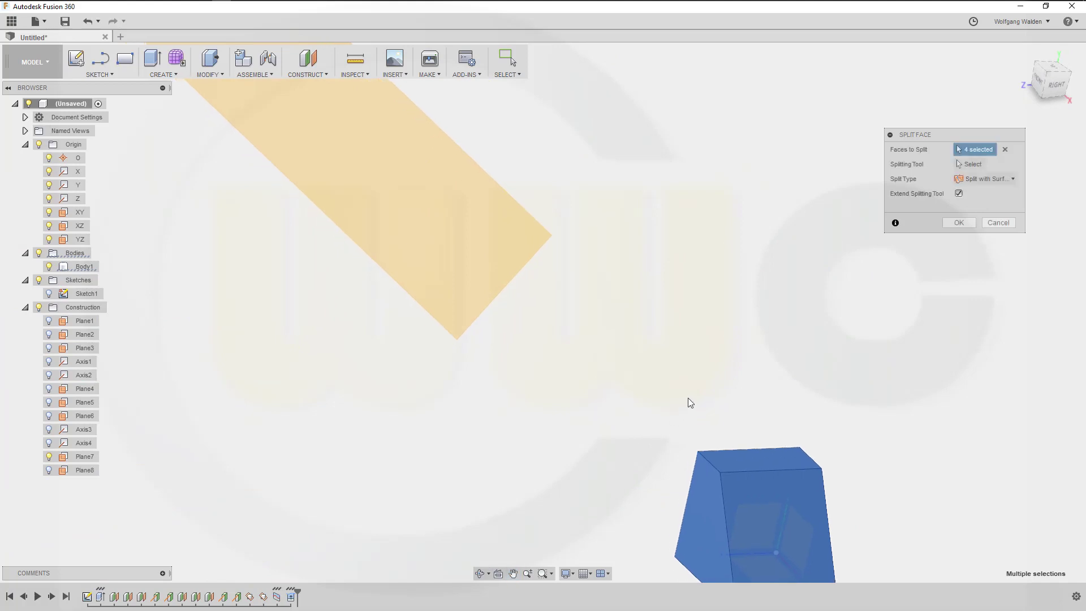
{"action": "scroll", "coordinate": [707, 388], "scroll_direction": "up", "scroll_amount": 1}
{"action": "scroll", "coordinate": [772, 381], "scroll_direction": "down", "scroll_amount": 3}
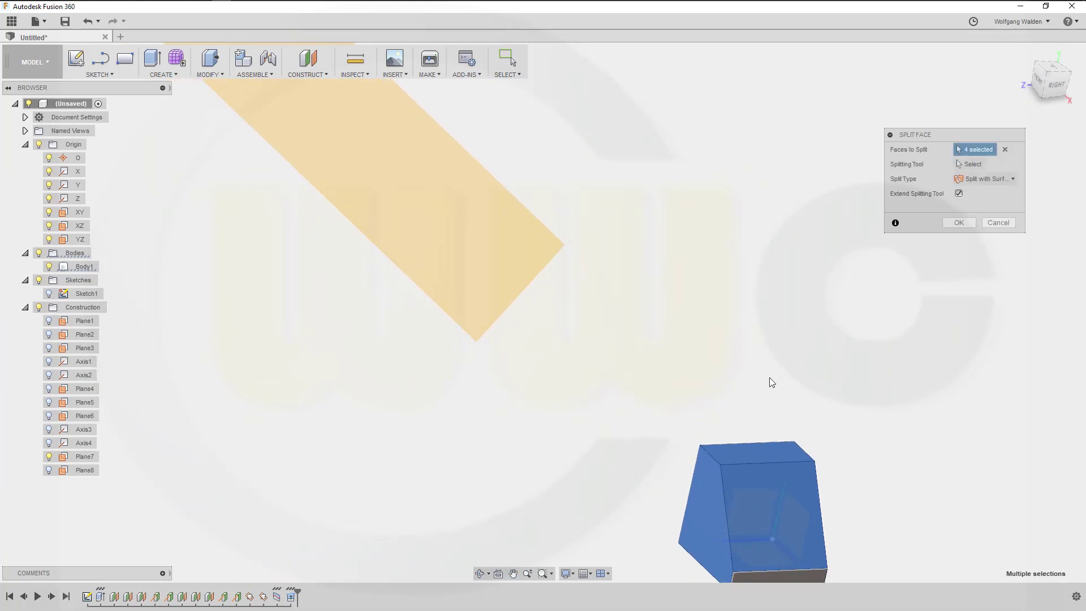
{"action": "left_click", "coordinate": [971, 164]}
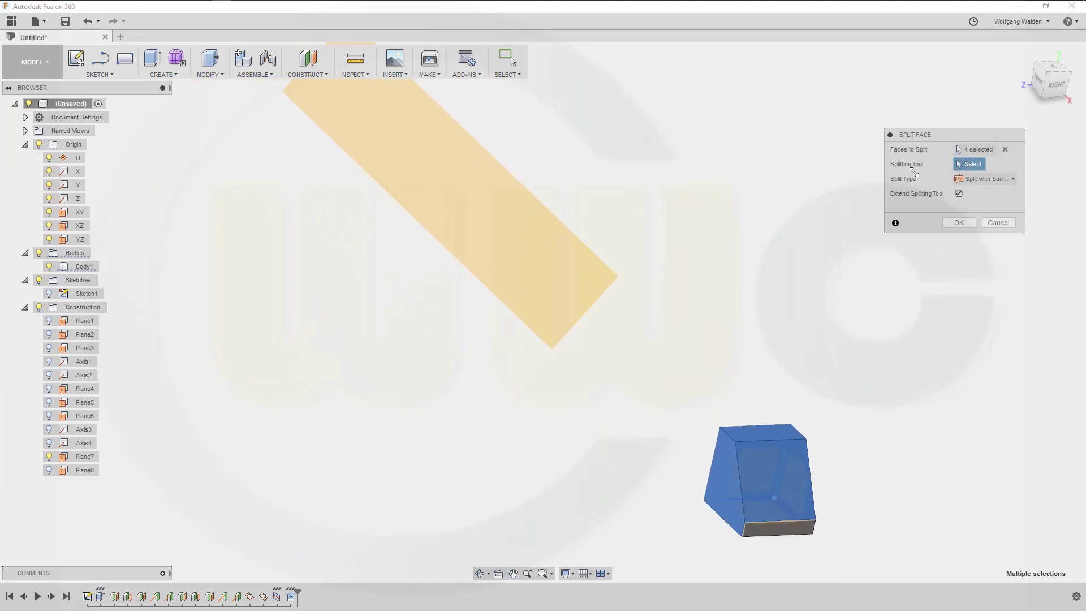
{"action": "left_click", "coordinate": [562, 294]}
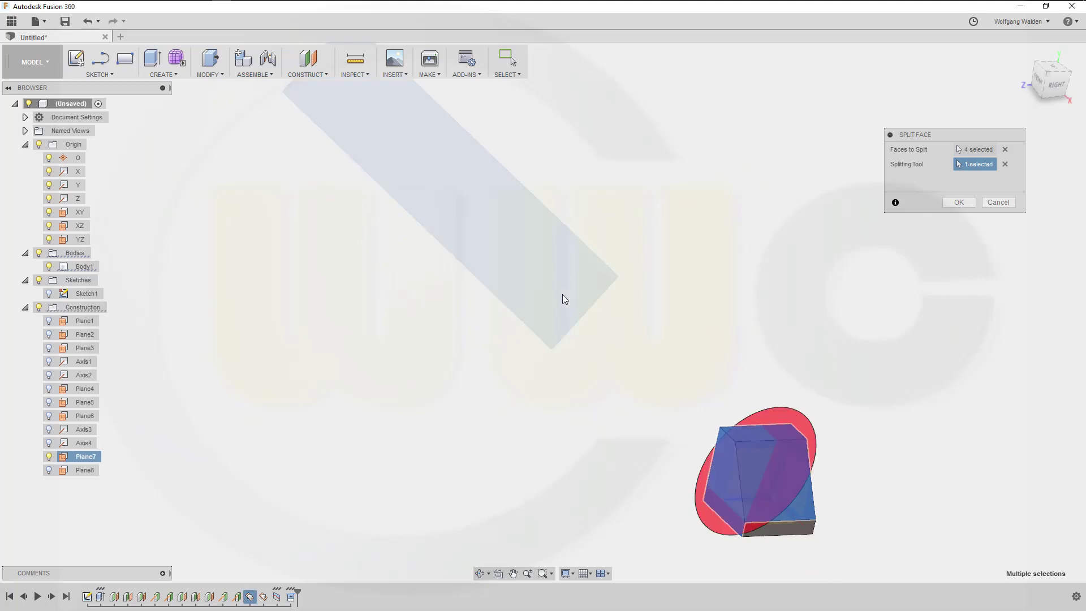
{"action": "left_click", "coordinate": [960, 202]}
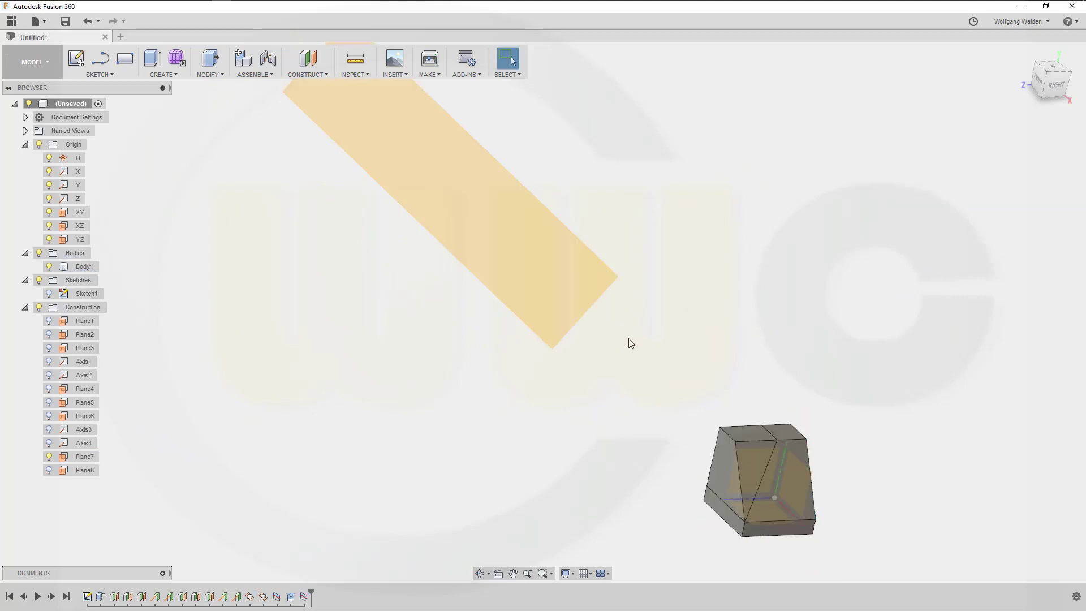
- Start a Replace Face and select the four newly split faces as the source
{"action": "left_click", "coordinate": [224, 74]}
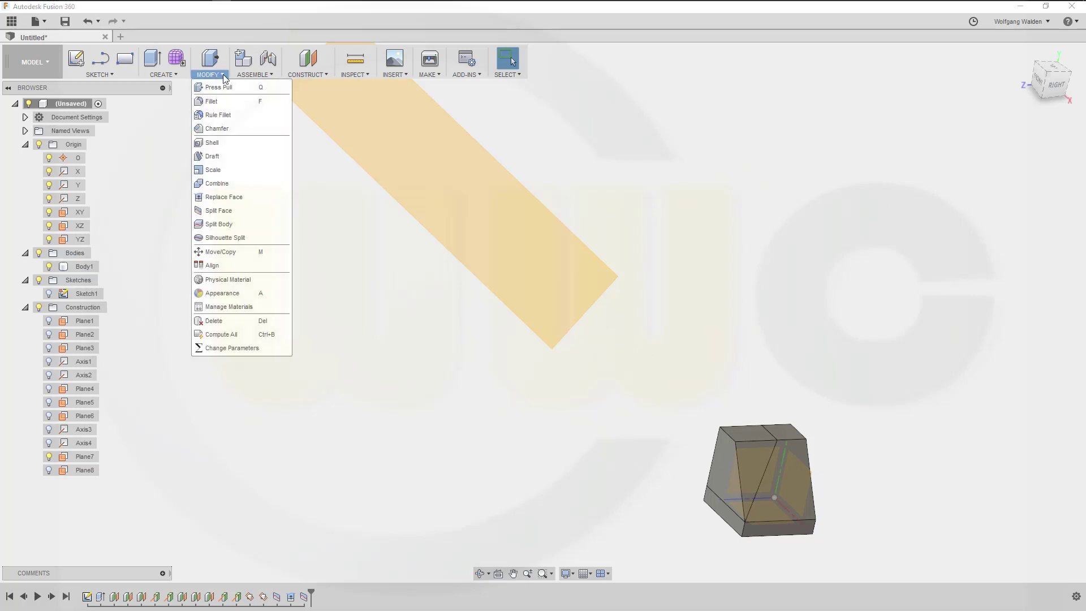
{"action": "left_click", "coordinate": [213, 197]}
{"action": "scroll", "coordinate": [650, 498], "scroll_direction": "up", "scroll_amount": 3}
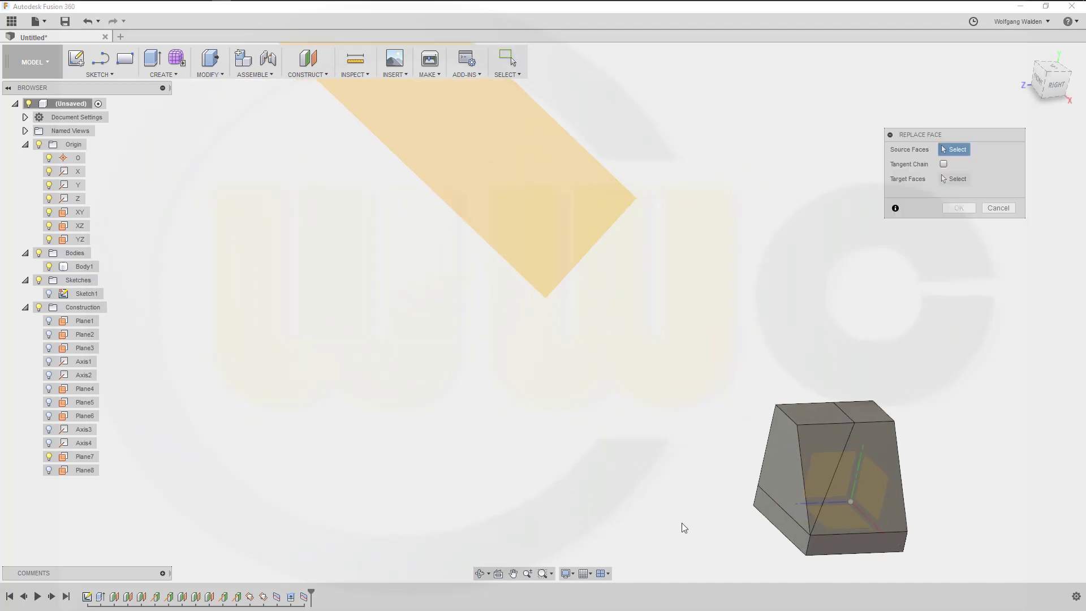
{"action": "left_click", "coordinate": [846, 448]}
{"action": "left_click", "coordinate": [819, 405]}
{"action": "left_click", "coordinate": [788, 457]}
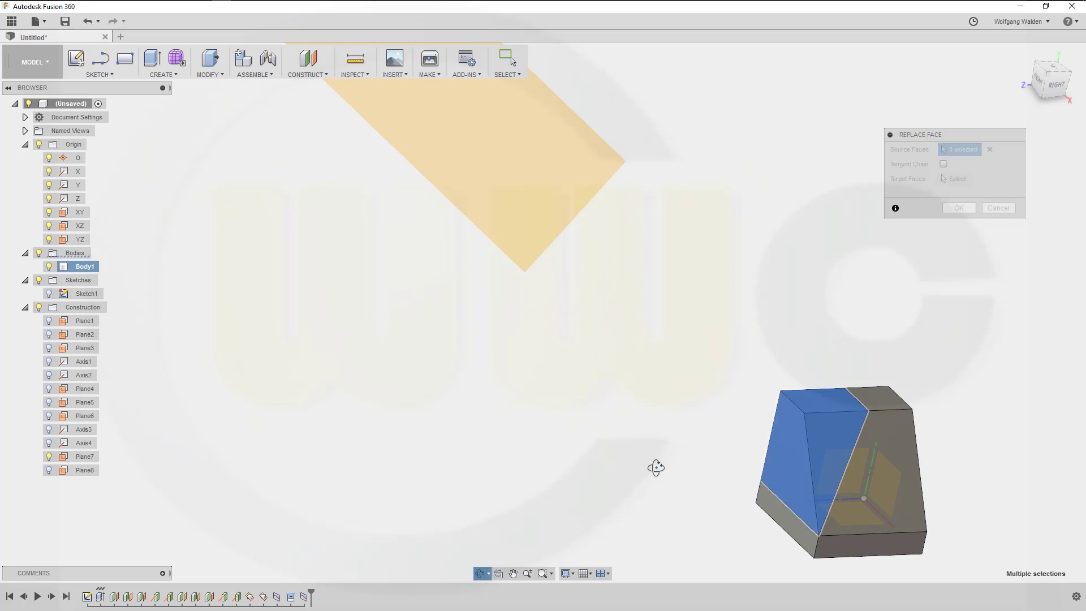
{"action": "middle_click_drag", "start_coordinate": [657, 467], "coordinate": [711, 436], "text": "shift"}
{"action": "left_click", "coordinate": [711, 436]}
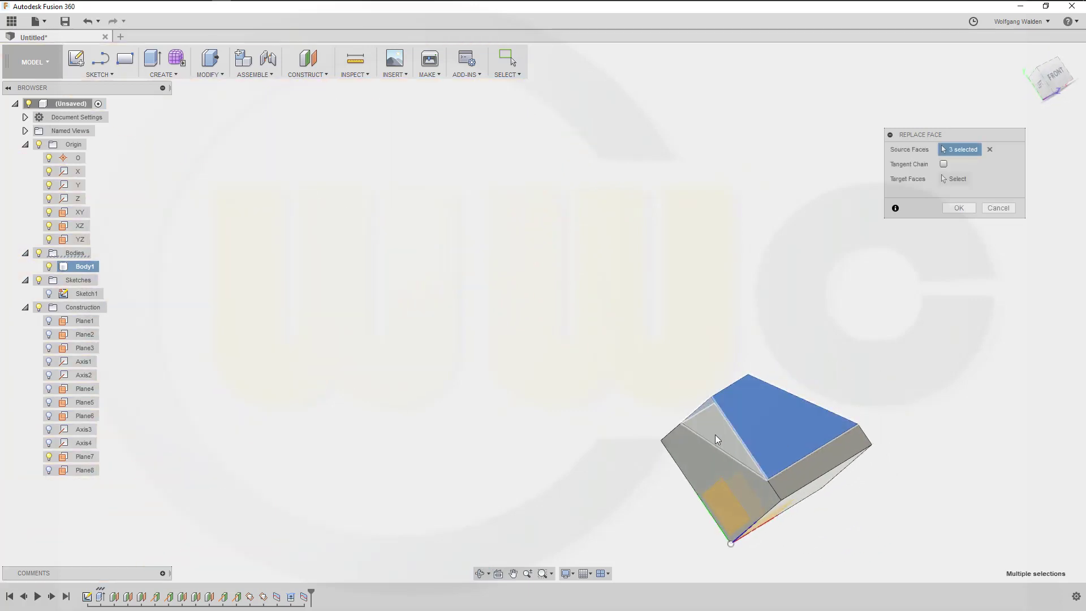
- Replace those faces with the slanted plane Plane7, then hide Plane7
{"action": "middle_click_drag", "start_coordinate": [618, 517], "coordinate": [556, 532], "text": "shift"}
{"action": "left_click", "coordinate": [954, 179]}
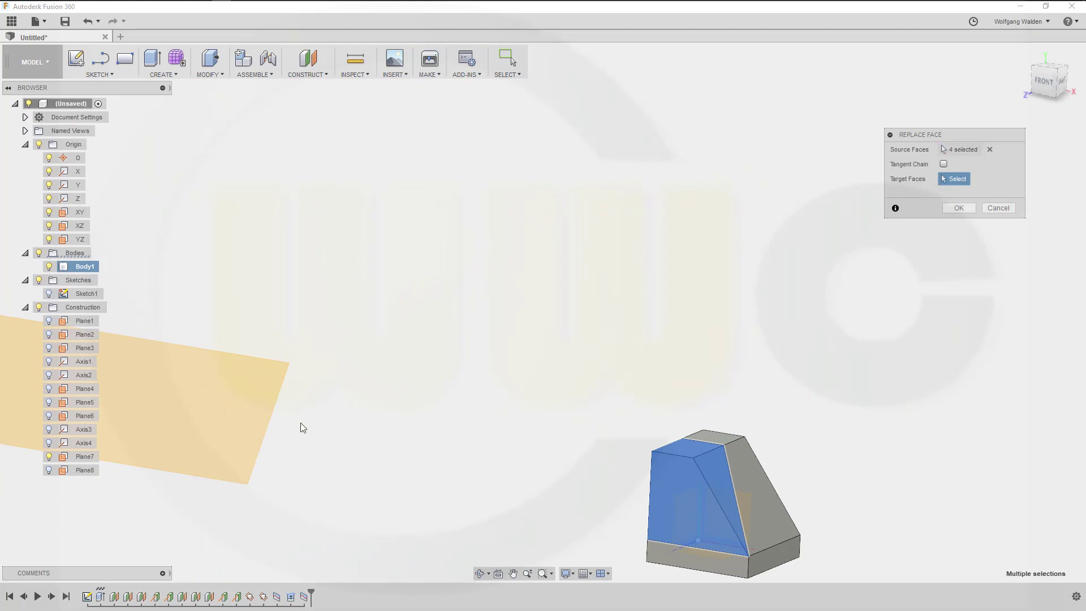
{"action": "left_click", "coordinate": [246, 421]}
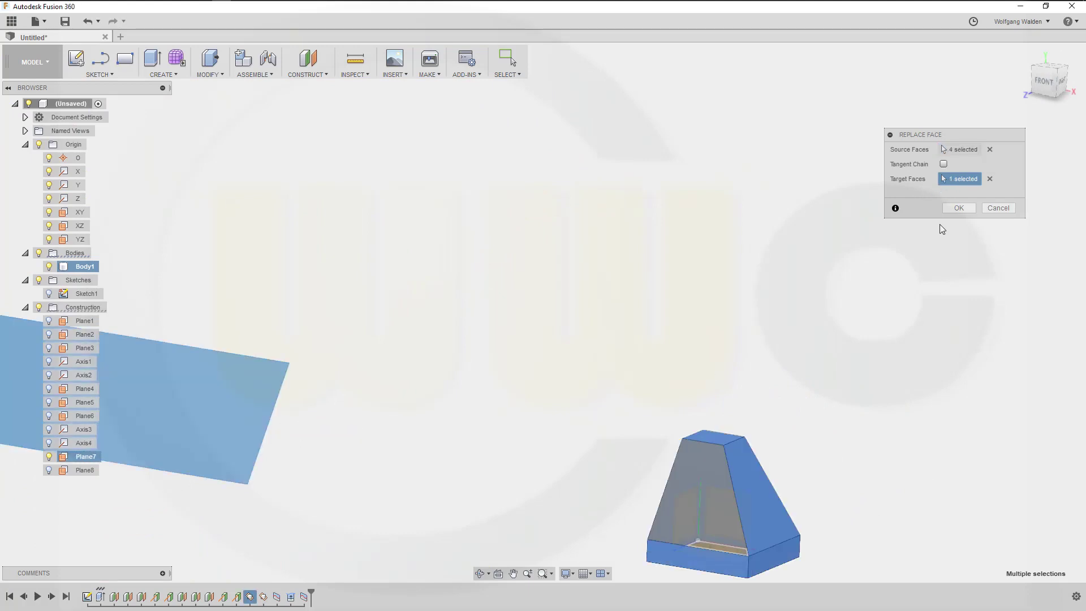
{"action": "left_click", "coordinate": [958, 208]}
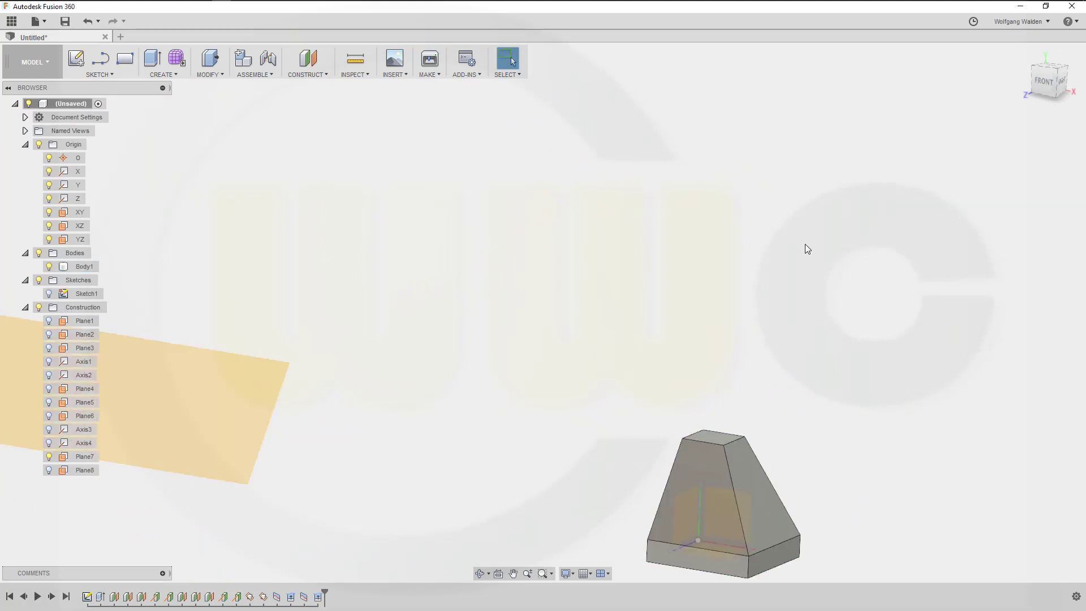
{"action": "left_click", "coordinate": [49, 457]}
- Pan, orbit and zoom around the tapered block, bringing the construction plane into view
{"action": "scroll", "coordinate": [420, 472], "scroll_direction": "up", "scroll_amount": 2}
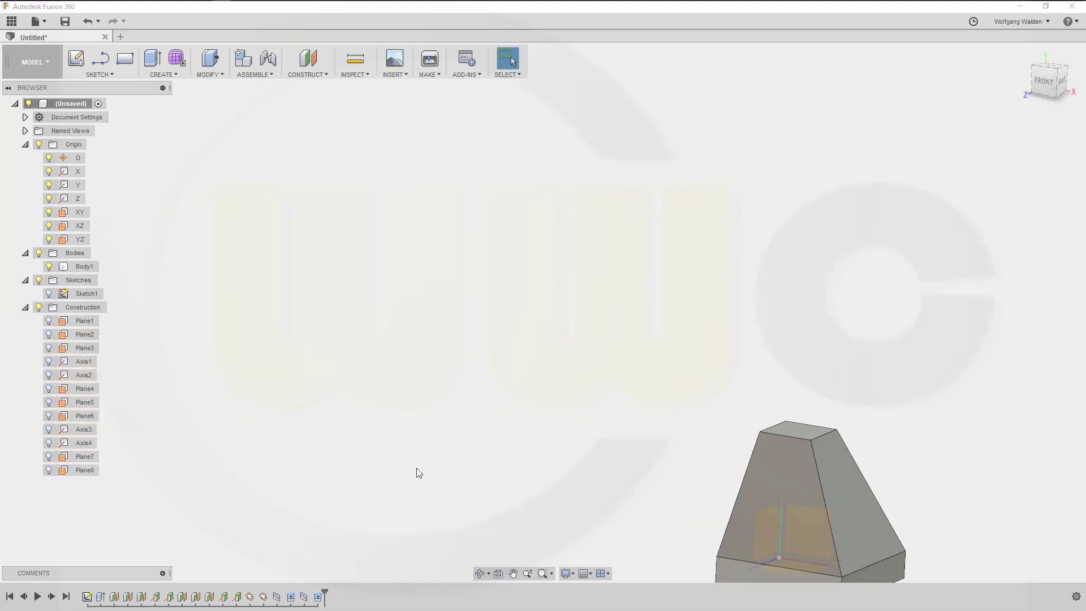
{"action": "left_click", "coordinate": [803, 498]}
{"action": "middle_click_drag", "start_coordinate": [881, 549], "coordinate": [664, 306]}
{"action": "scroll", "coordinate": [665, 305], "scroll_direction": "up", "scroll_amount": 5}
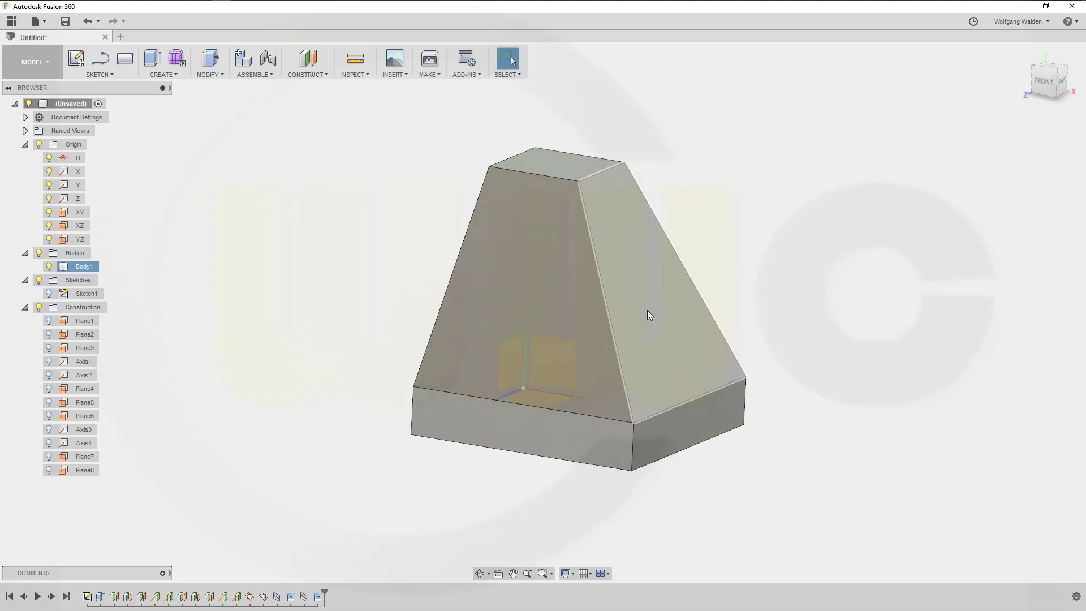
{"action": "left_click", "coordinate": [757, 286]}
{"action": "middle_click_drag", "start_coordinate": [757, 286], "coordinate": [732, 270], "text": "shift"}
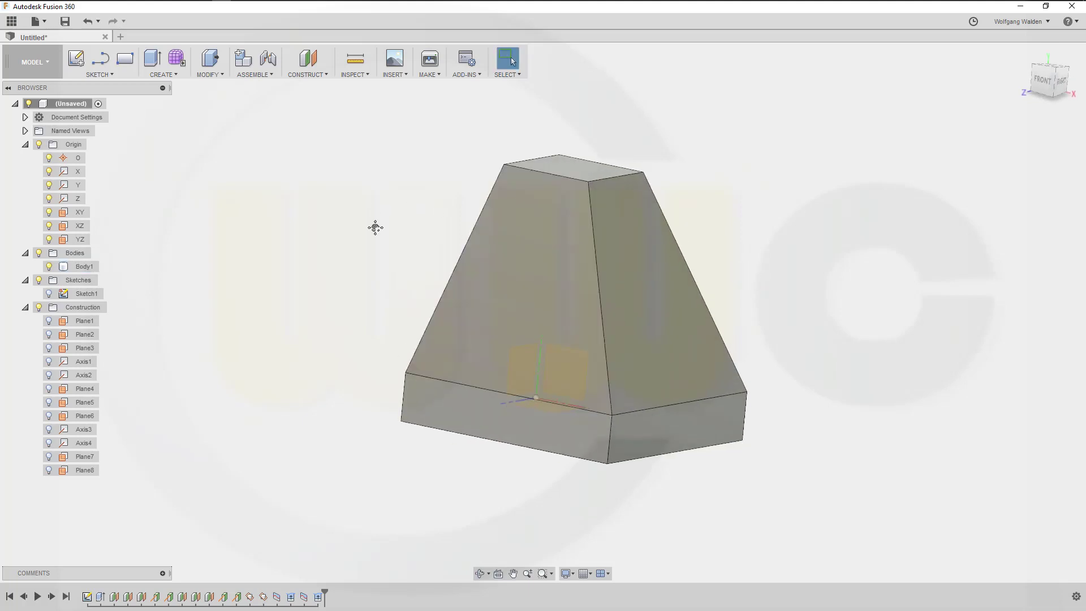
{"action": "middle_click_drag", "start_coordinate": [377, 234], "coordinate": [370, 253]}
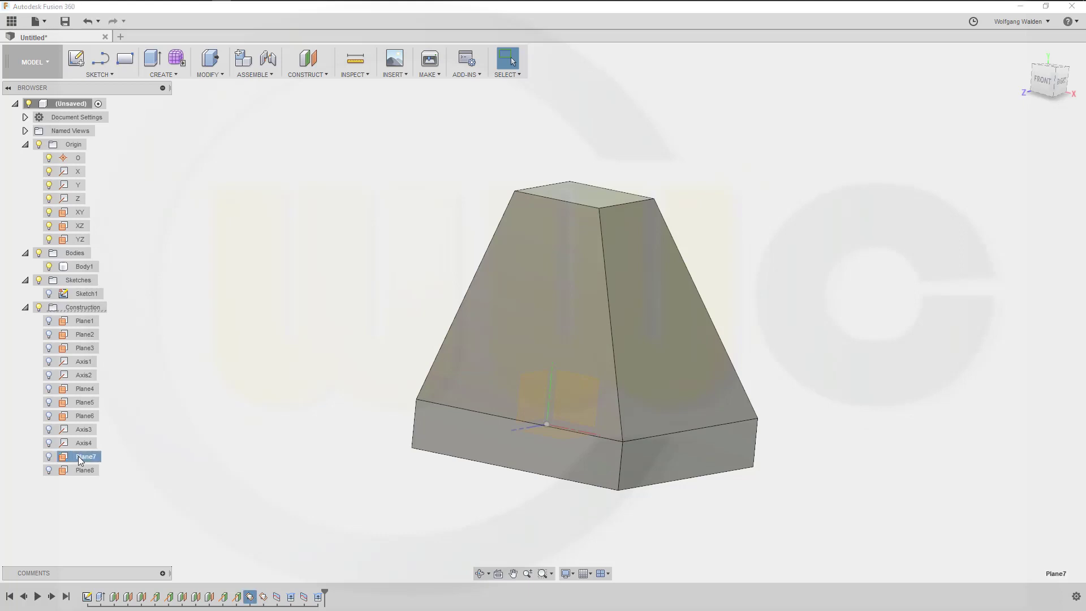
{"action": "scroll", "coordinate": [195, 367], "scroll_direction": "up", "scroll_amount": 1}
{"action": "scroll", "coordinate": [204, 371], "scroll_direction": "down", "scroll_amount": 2}
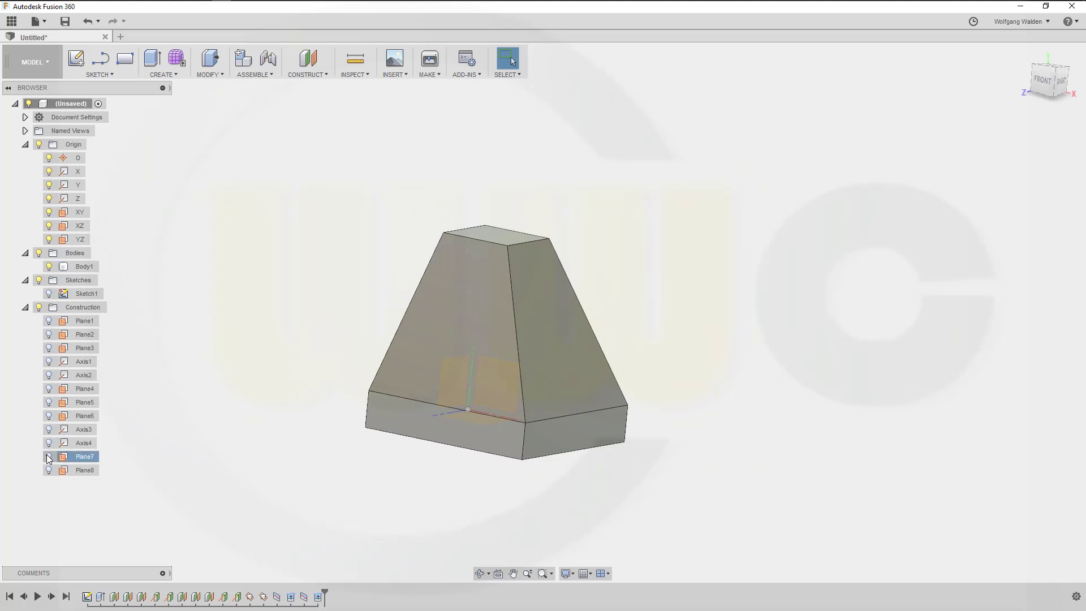
{"action": "scroll", "coordinate": [198, 349], "scroll_direction": "down", "scroll_amount": 1}
{"action": "scroll", "coordinate": [209, 348], "scroll_direction": "down", "scroll_amount": 1}
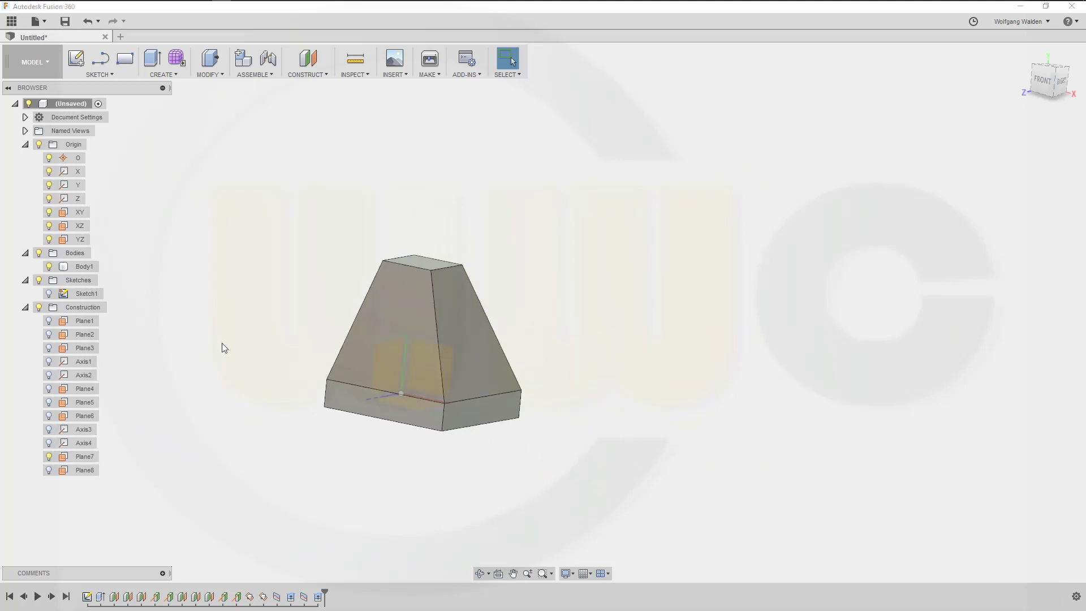
{"action": "middle_click_drag", "start_coordinate": [233, 342], "coordinate": [520, 391]}
{"action": "key", "text": "Escape"}
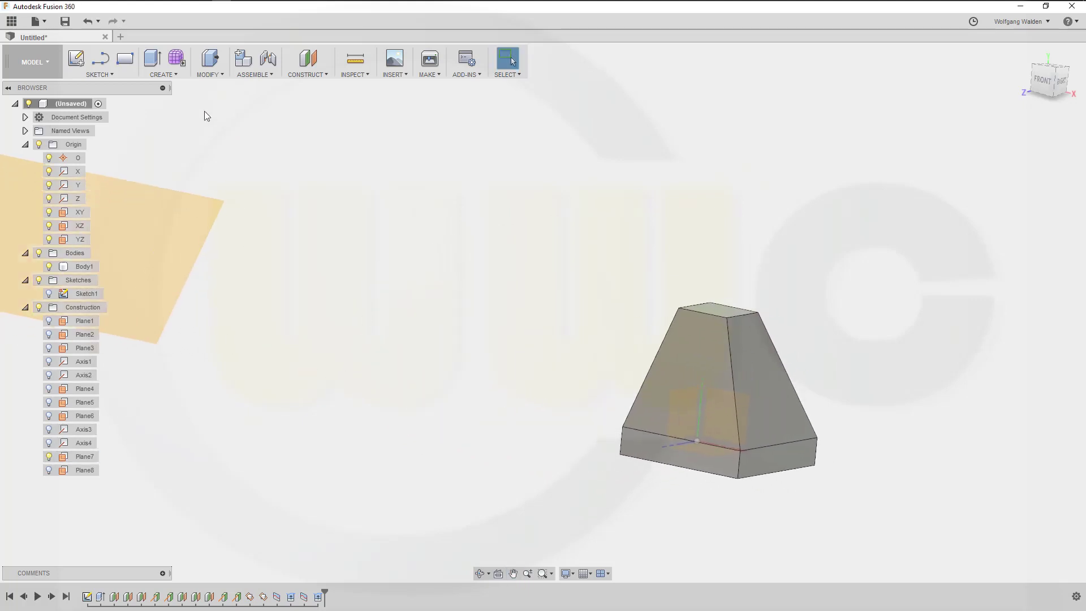
- Create a sketch on the construction plane and place a point inside the body profile
{"action": "left_click", "coordinate": [77, 59]}
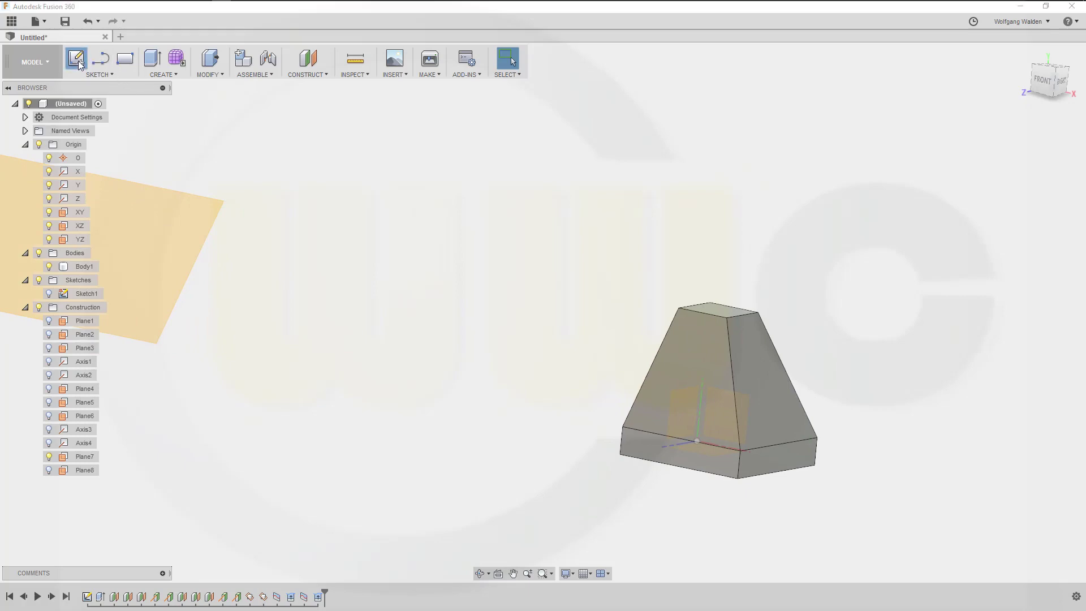
{"action": "left_click", "coordinate": [189, 246]}
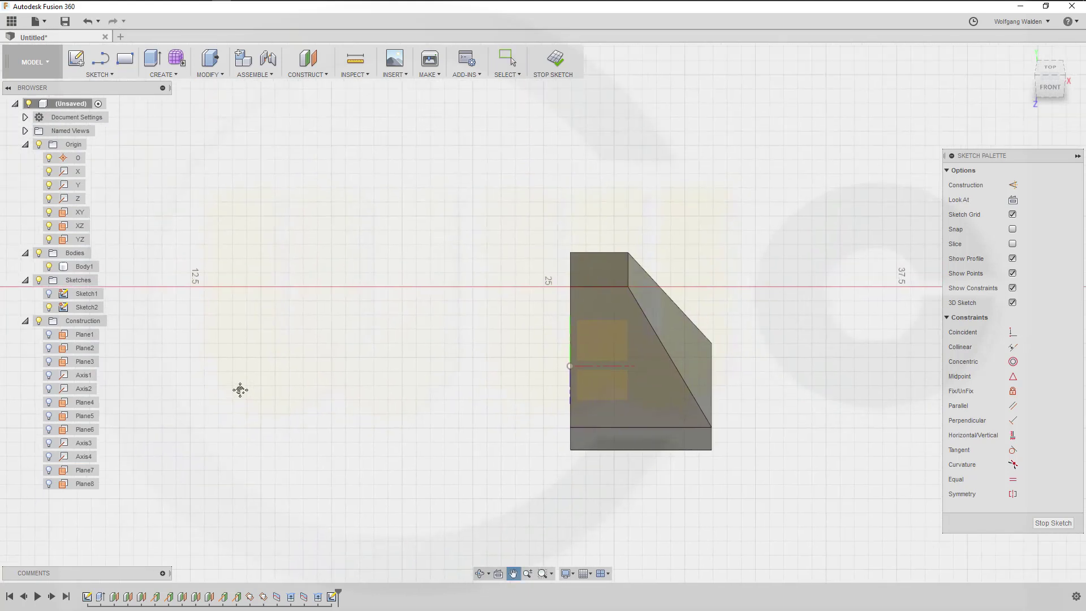
{"action": "scroll", "coordinate": [601, 214], "scroll_direction": "up", "scroll_amount": 1}
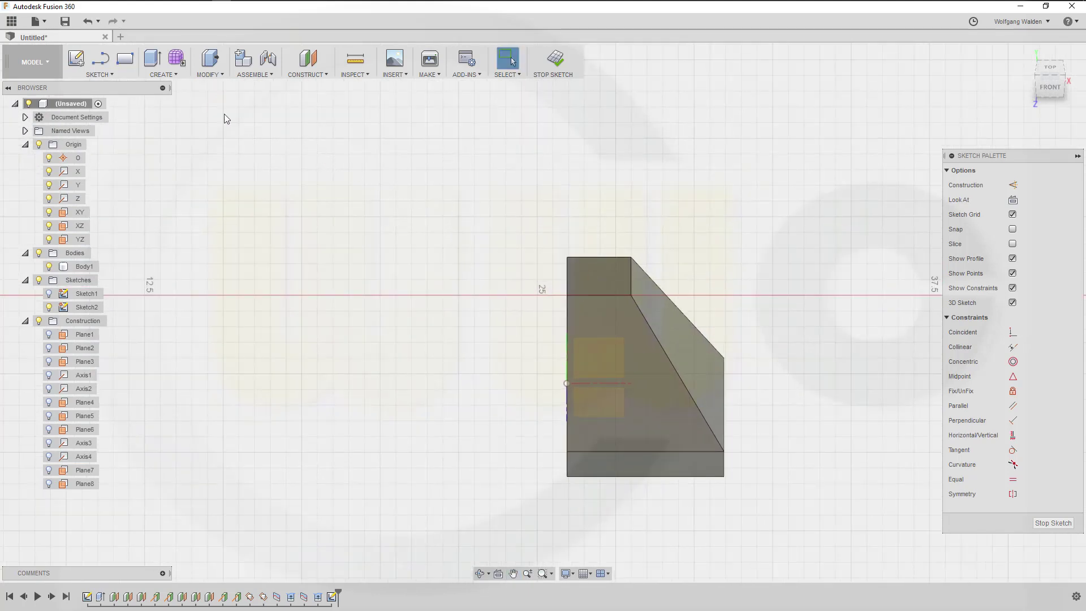
{"action": "left_click", "coordinate": [113, 81]}
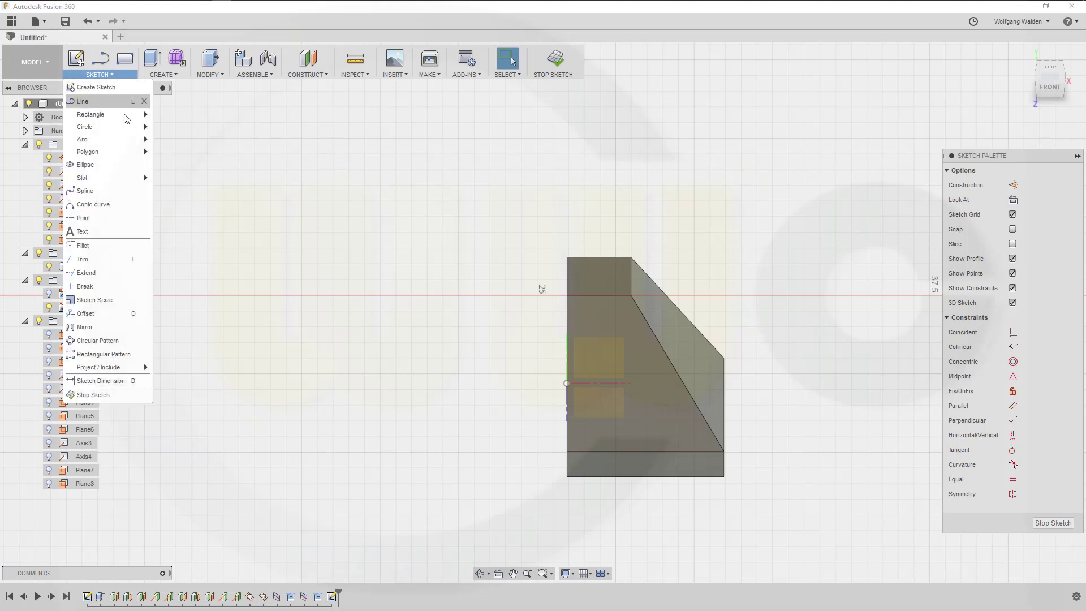
{"action": "left_click", "coordinate": [102, 219]}
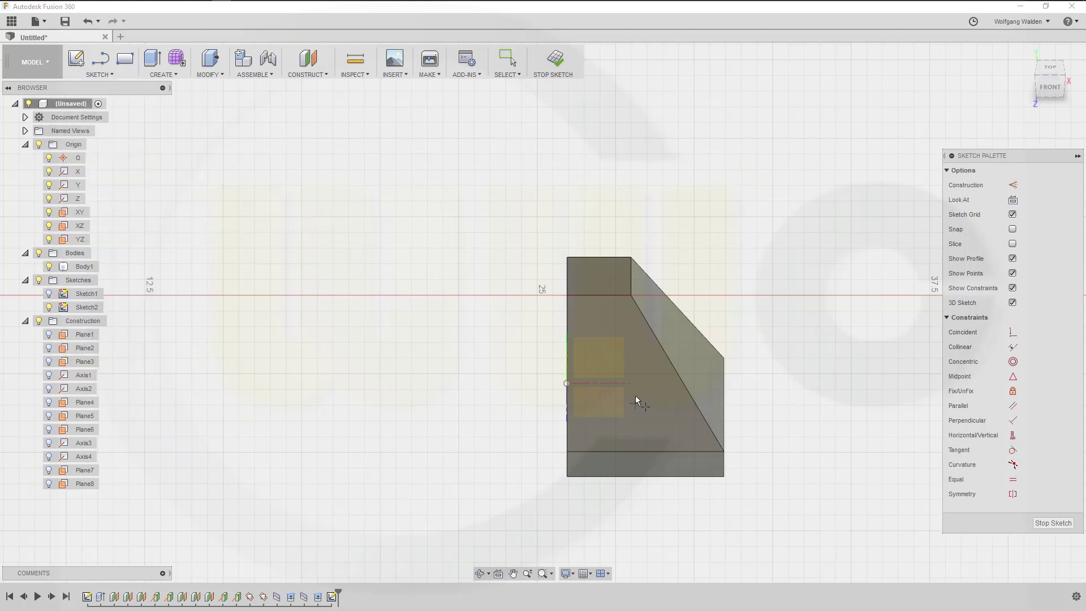
{"action": "left_click", "coordinate": [635, 365]}
- Dimension the sketch point 1.80 from the origin
{"action": "key", "text": "d"}
{"action": "middle_click_drag", "start_coordinate": [526, 390], "coordinate": [532, 387], "text": "shift"}
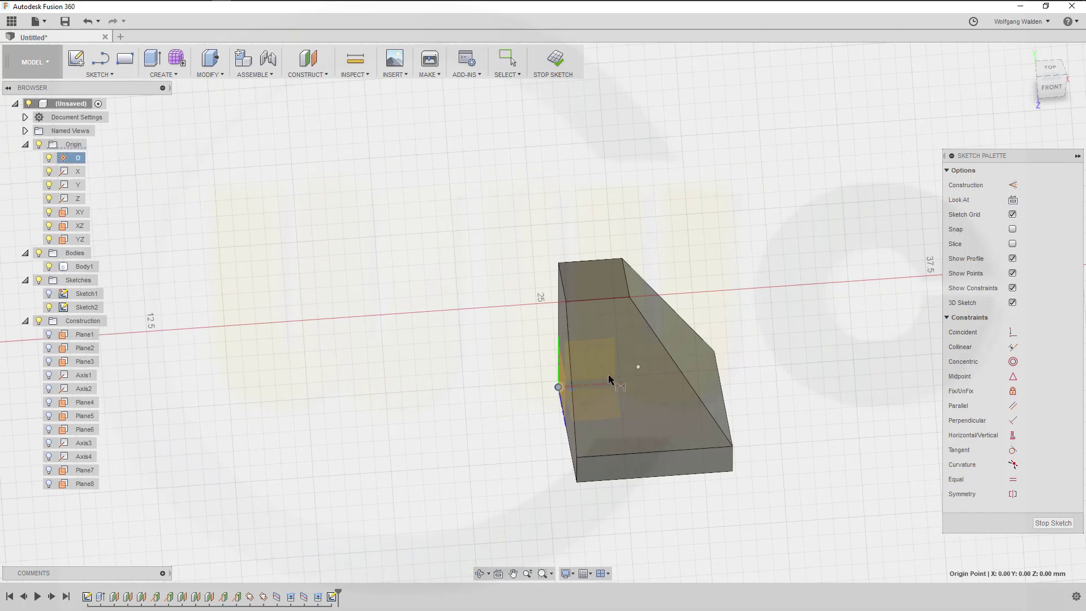
{"action": "left_click", "coordinate": [637, 367]}
{"action": "left_click", "coordinate": [594, 214]}
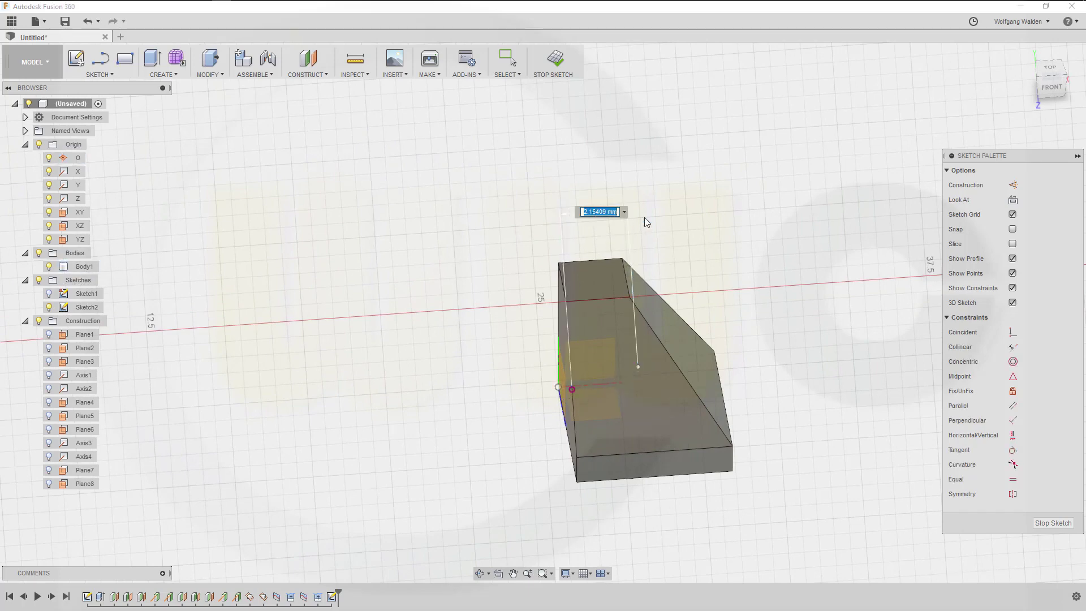
{"action": "type", "text": "1,8"}
{"action": "key", "text": "Return"}
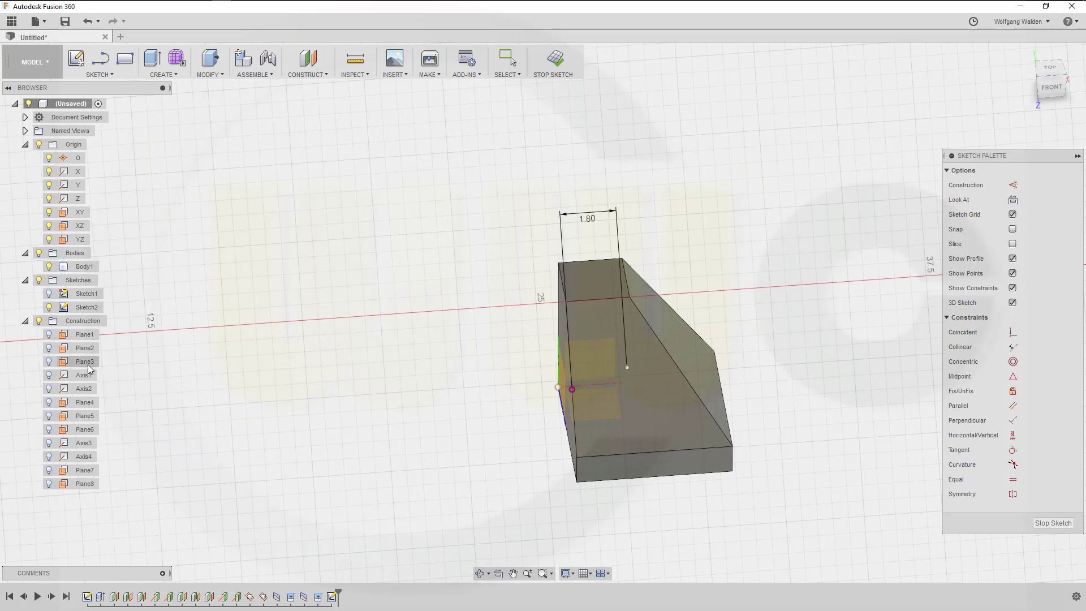
- Show construction plane Plane4 and reorient the view around the model
{"action": "left_click", "coordinate": [50, 403]}
{"action": "middle_click_drag", "start_coordinate": [390, 457], "coordinate": [374, 433], "text": "shift"}
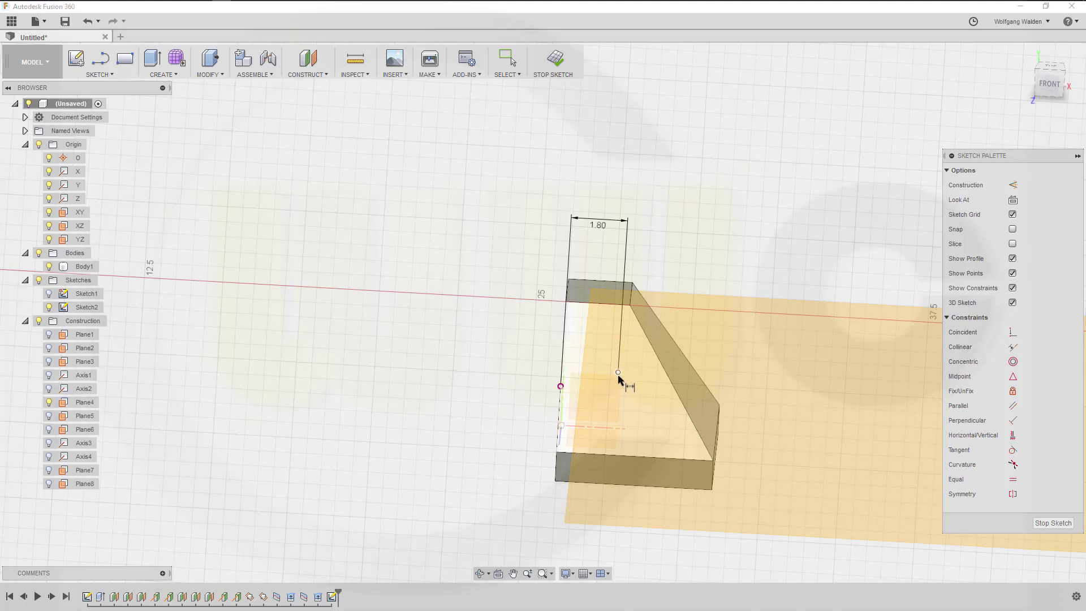
{"action": "key", "text": "Escape"}
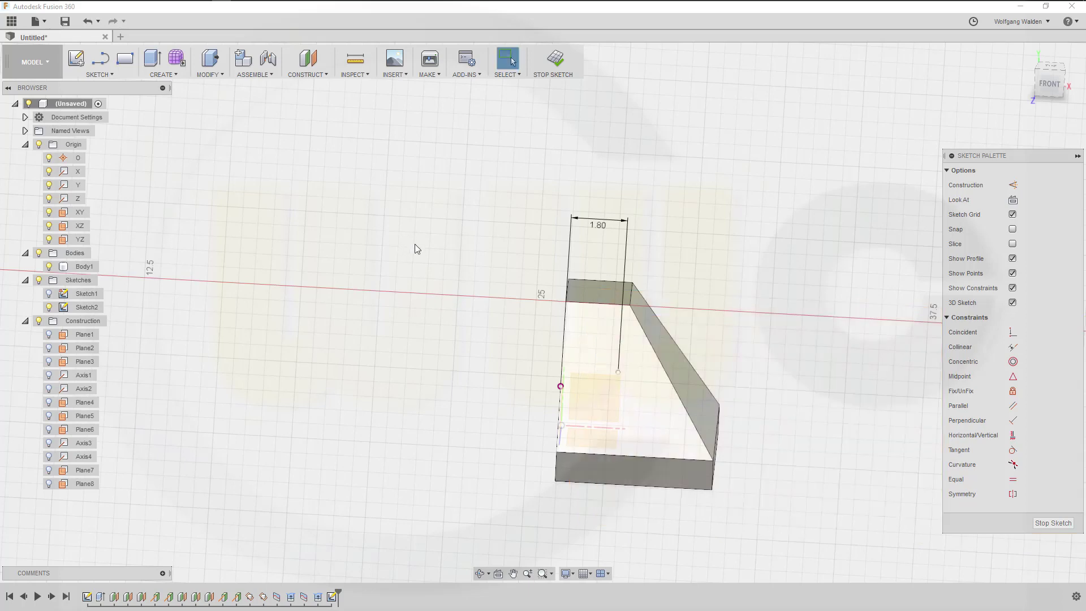
{"action": "key", "text": "shift+F3"}
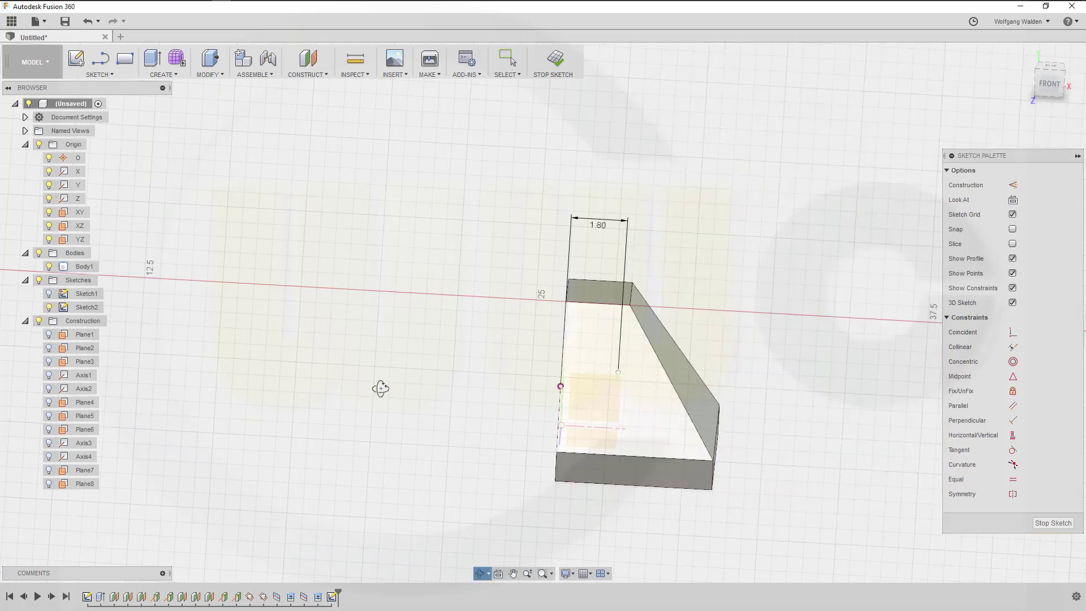
{"action": "mouse_move", "coordinate": [381, 387]}
{"action": "left_mouse_down"}
{"action": "mouse_move", "coordinate": [381, 364]}
{"action": "mouse_move", "coordinate": [383, 381]}
{"action": "left_mouse_up"}
{"action": "key", "text": "Escape"}
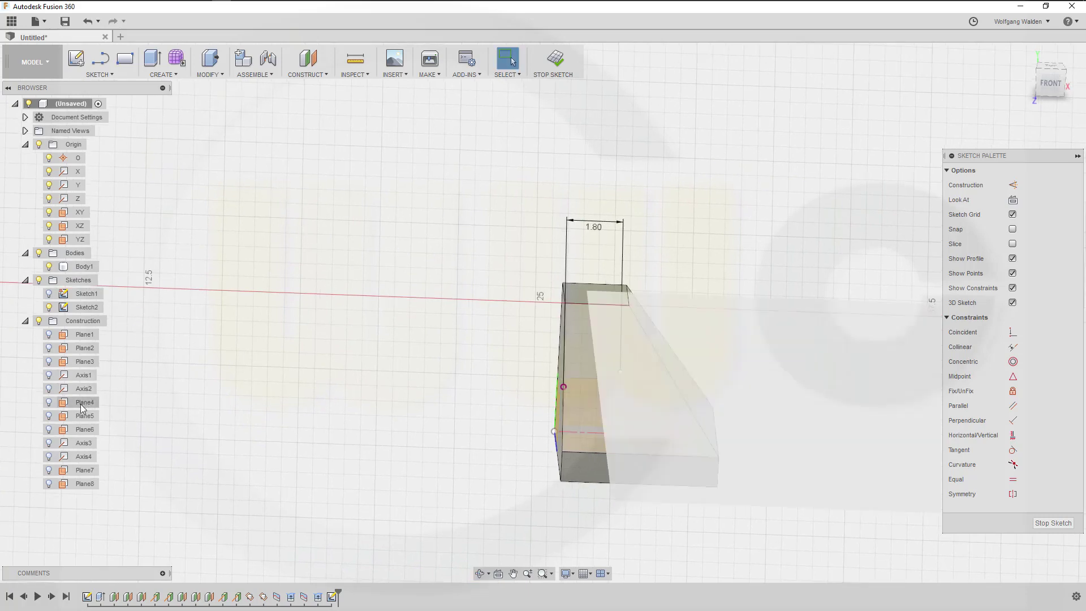
{"action": "left_click", "coordinate": [49, 402]}
- Project geometry into the sketch and center the body showing its top face
{"action": "key", "text": "p"}
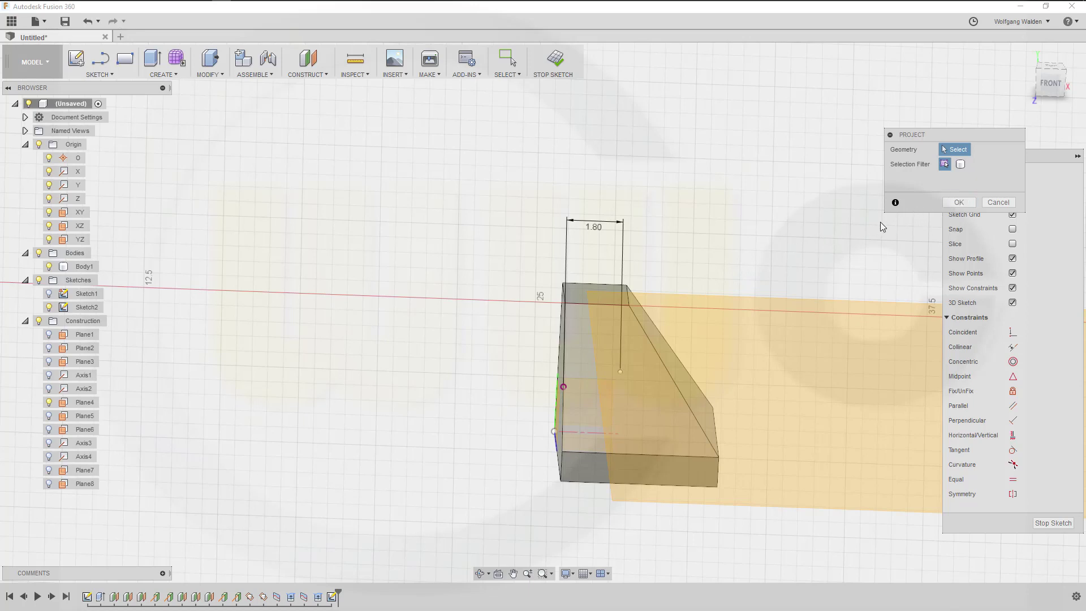
{"action": "left_click", "coordinate": [959, 203]}
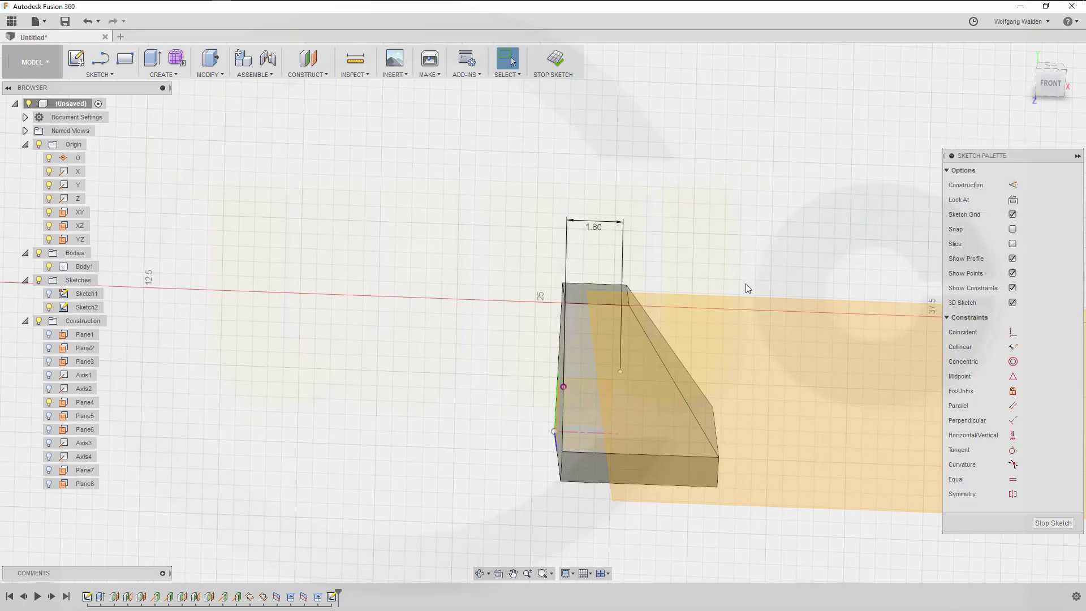
{"action": "mouse_move", "coordinate": [733, 287]}
{"action": "middle_mouse_down", "text": "shift"}
{"action": "mouse_move", "coordinate": [728, 260]}
{"action": "mouse_move", "coordinate": [730, 271]}
{"action": "middle_mouse_up", "text": "shift"}
{"action": "scroll", "coordinate": [678, 295], "scroll_direction": "up", "scroll_amount": 5}
{"action": "middle_click_drag", "start_coordinate": [318, 346], "coordinate": [631, 351]}
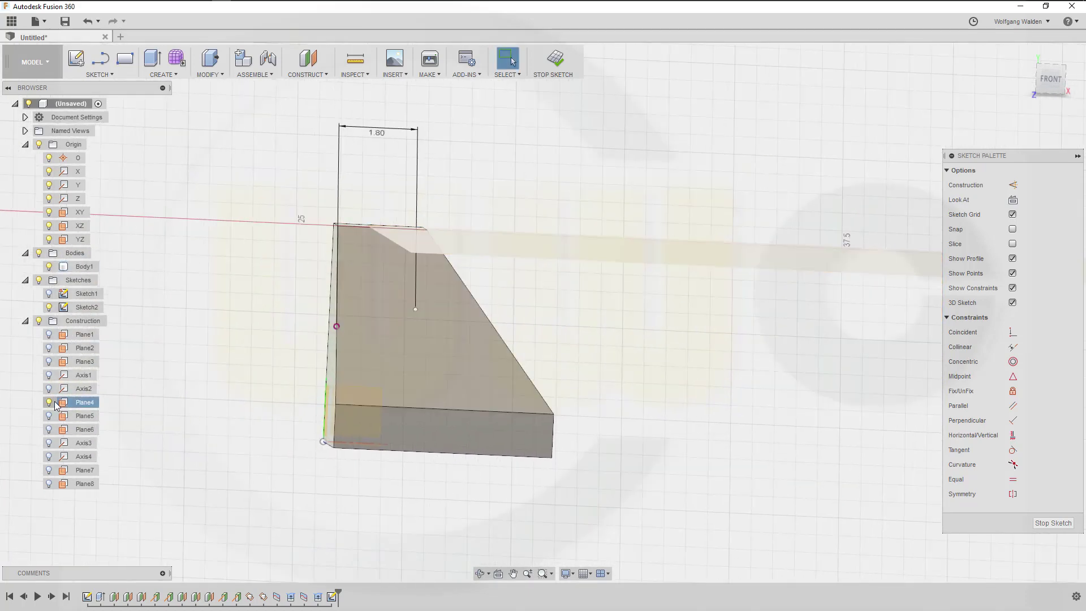
{"action": "middle_click_drag", "start_coordinate": [323, 329], "coordinate": [359, 231], "text": "shift"}
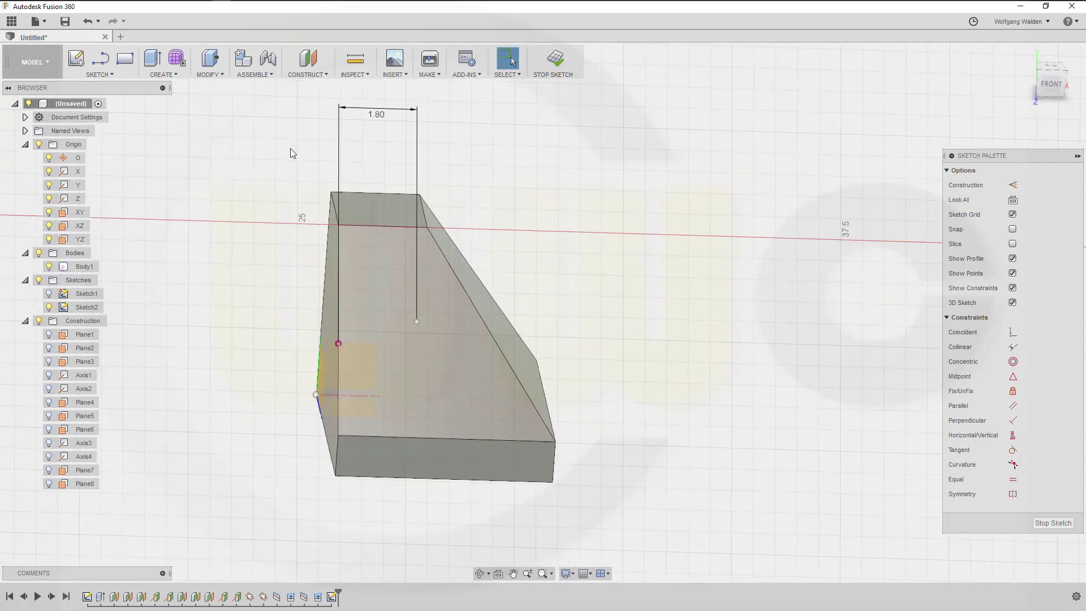
- Dimension the hole-centre point 2.55 below the top edge and finish the sketch
{"action": "left_click", "coordinate": [371, 228]}
{"action": "left_click", "coordinate": [417, 321]}
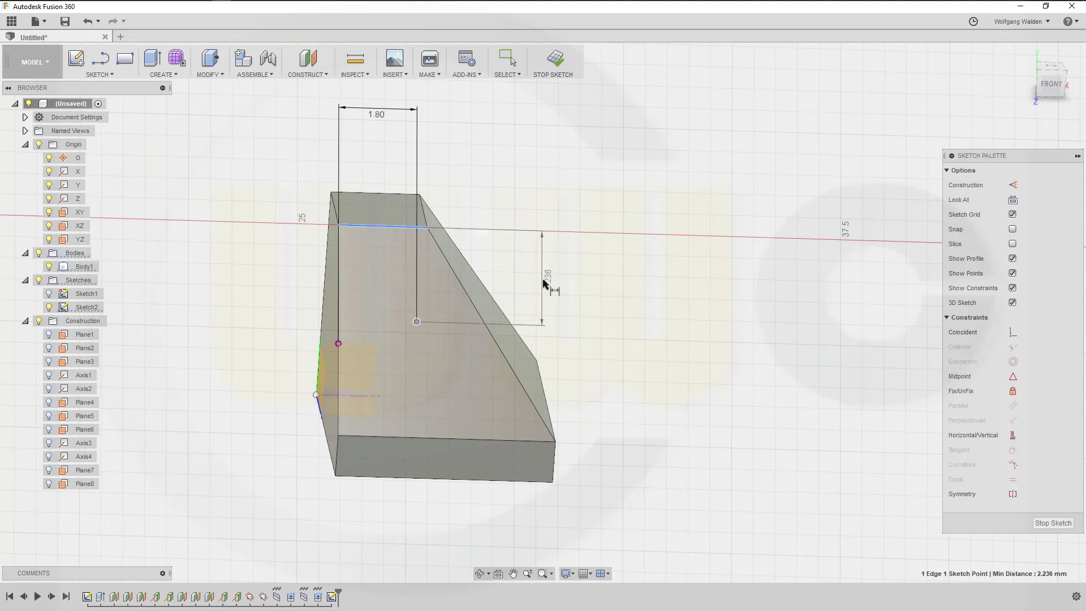
{"action": "left_click", "coordinate": [543, 281]}
{"action": "type", "text": "2.55"}
{"action": "key", "text": "Return"}
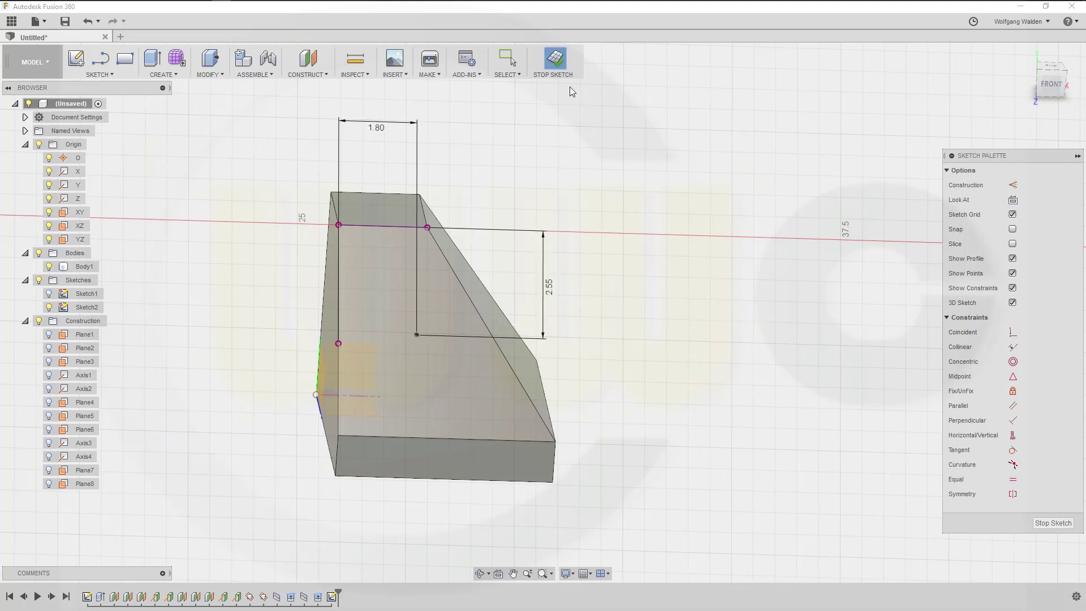
{"action": "left_click", "coordinate": [555, 59]}
- Start a counterbore Hole placed on the sketch point on the slanted face
{"action": "middle_click_drag", "start_coordinate": [603, 333], "coordinate": [560, 321], "text": "shift"}
{"action": "middle_click_drag", "start_coordinate": [276, 287], "coordinate": [324, 279]}
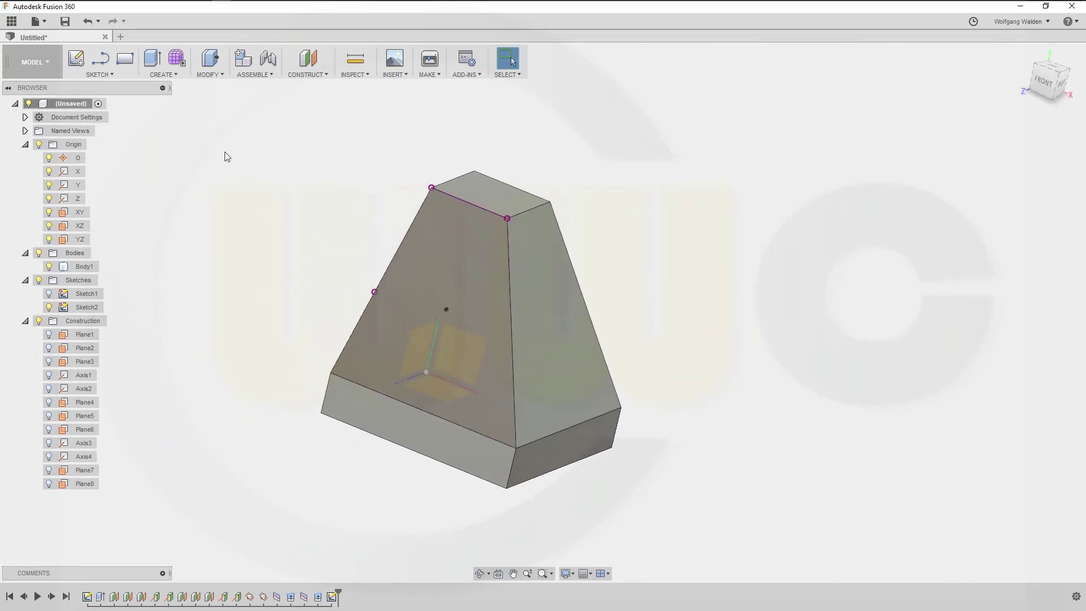
{"action": "left_click", "coordinate": [171, 74]}
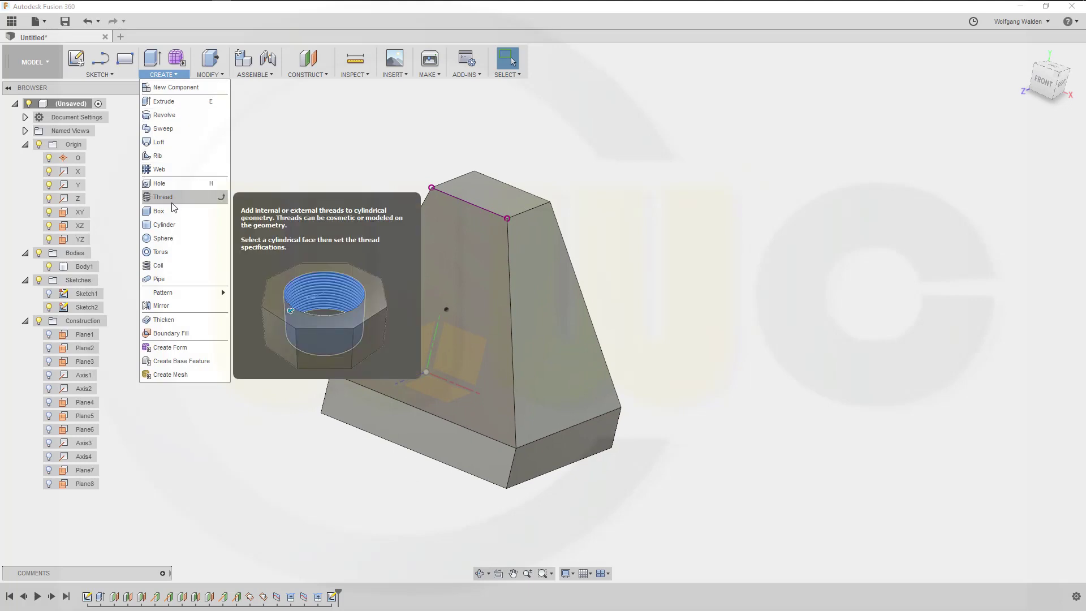
{"action": "left_click", "coordinate": [170, 184]}
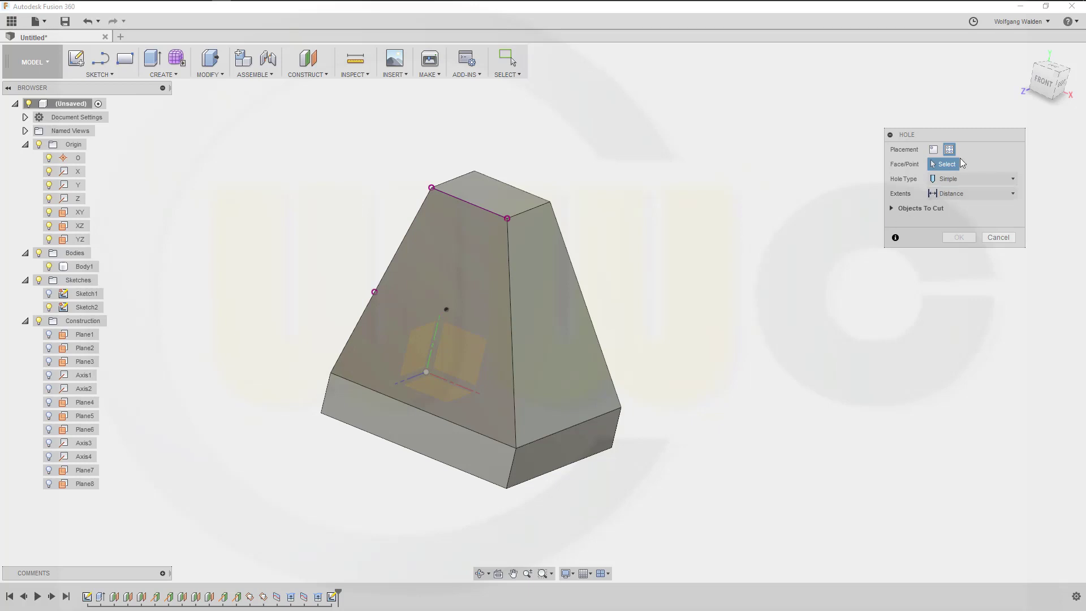
{"action": "left_click_drag", "start_coordinate": [973, 141], "coordinate": [835, 140]}
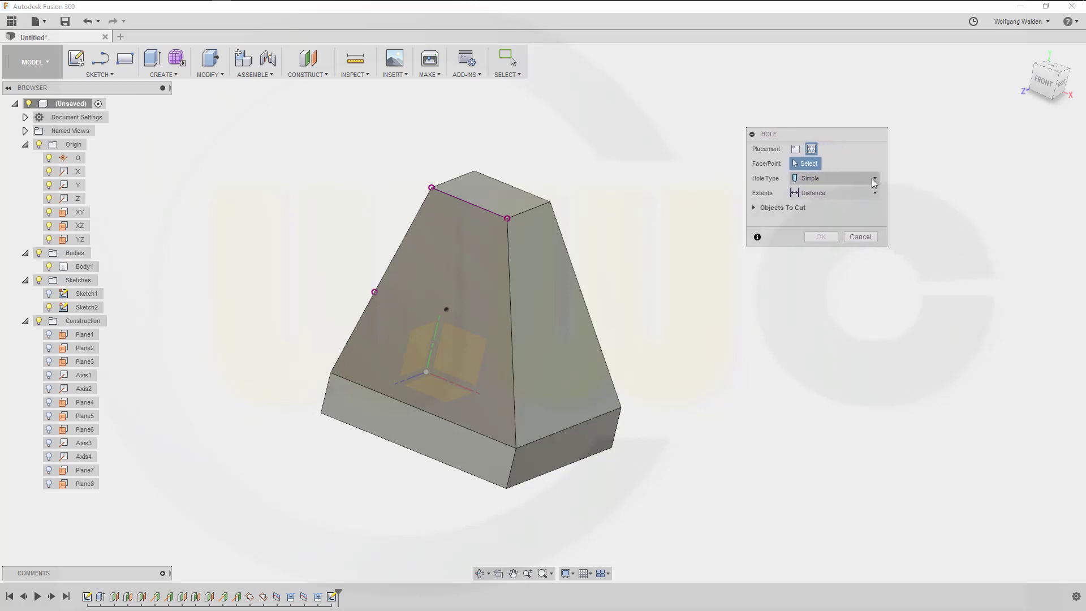
{"action": "left_click", "coordinate": [875, 178]}
{"action": "left_click", "coordinate": [851, 202]}
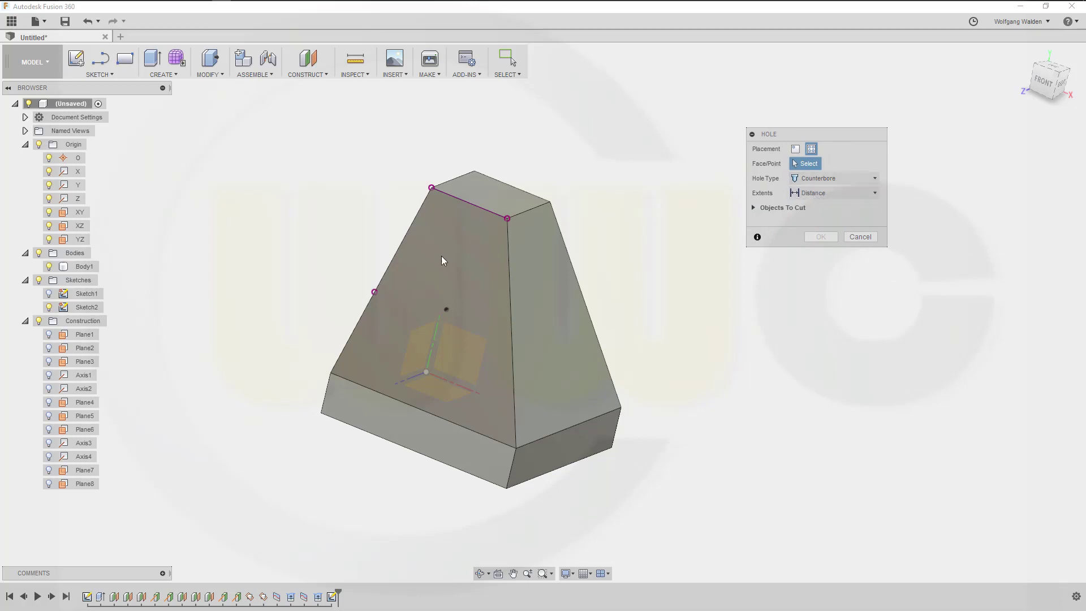
{"action": "left_click", "coordinate": [446, 309]}
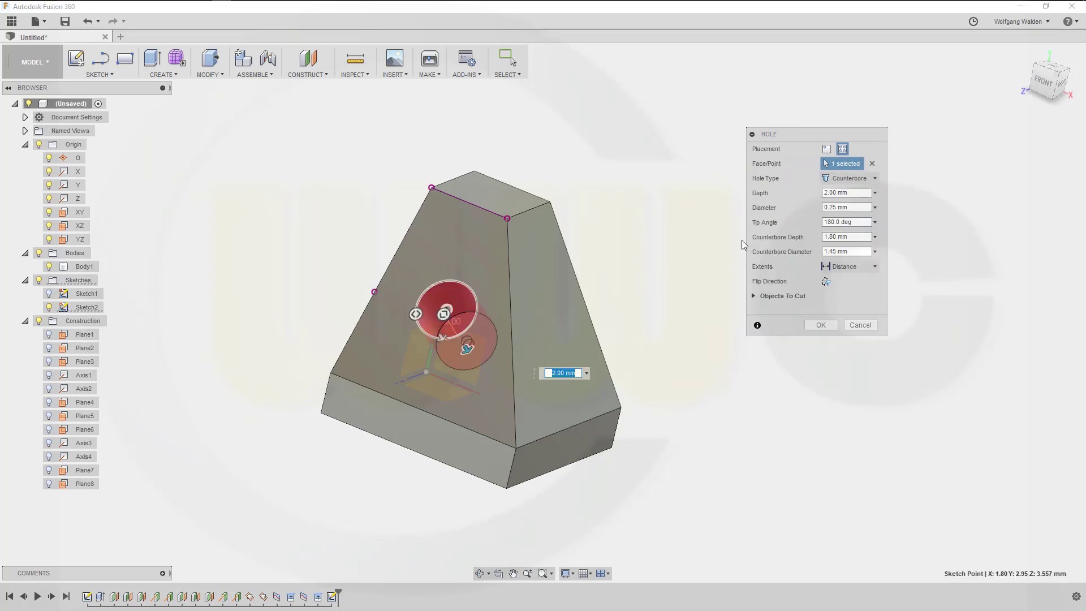
- Set depth 0.75, diameter 2.5, counterbore depth 0.25 and diameter 2.62, and create the hole
{"action": "left_click", "coordinate": [852, 192]}
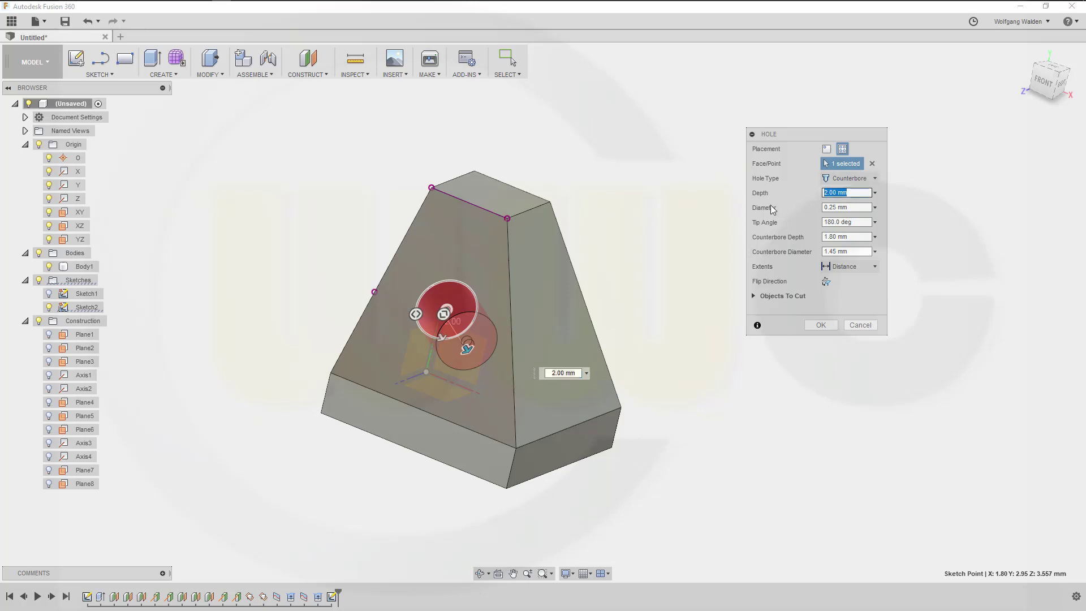
{"action": "type", "text": "0,75"}
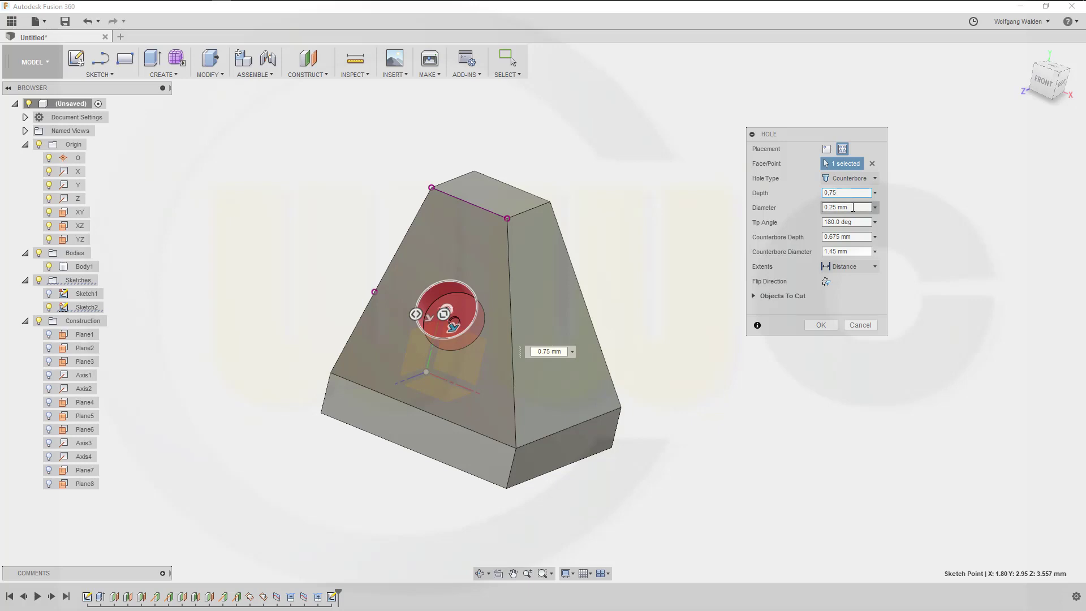
{"action": "left_click", "coordinate": [853, 208]}
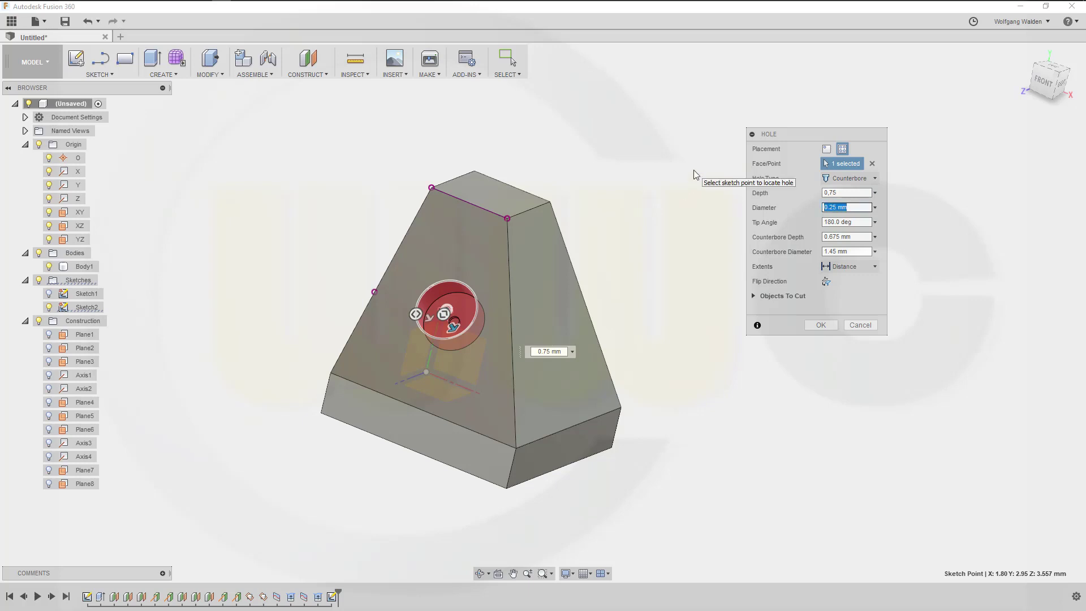
{"action": "type", "text": "2,5"}
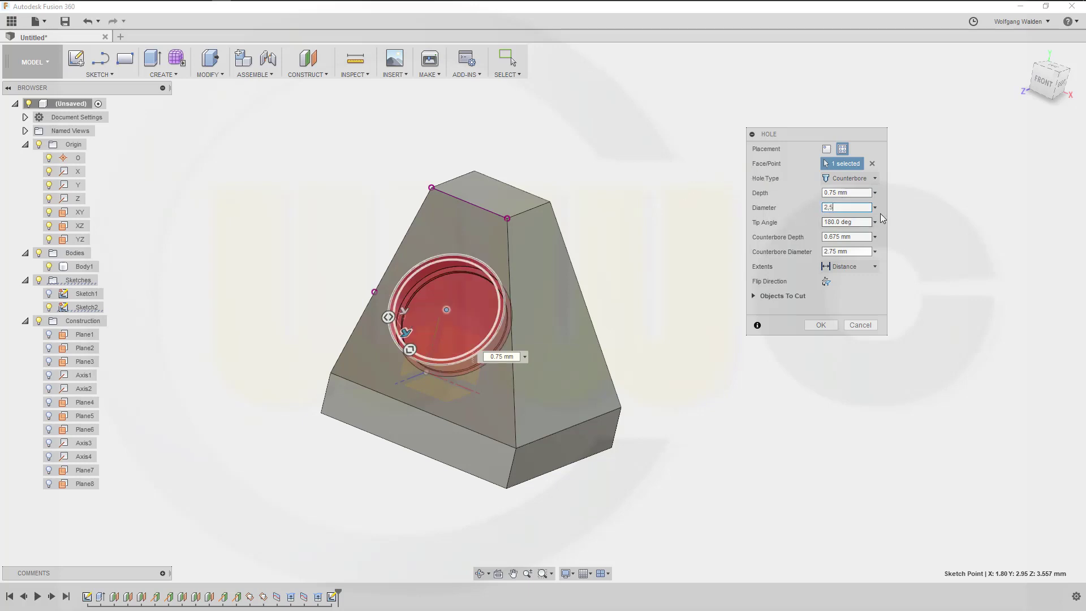
{"action": "left_click", "coordinate": [857, 237]}
{"action": "type", "text": "0,25"}
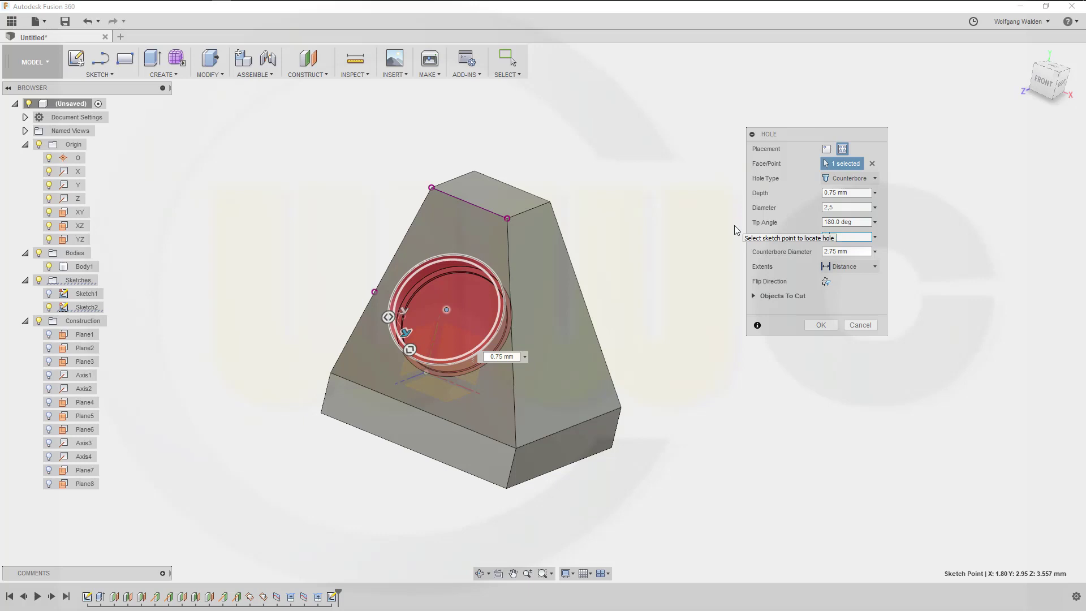
{"action": "left_click", "coordinate": [853, 251]}
{"action": "type", "text": "2,62"}
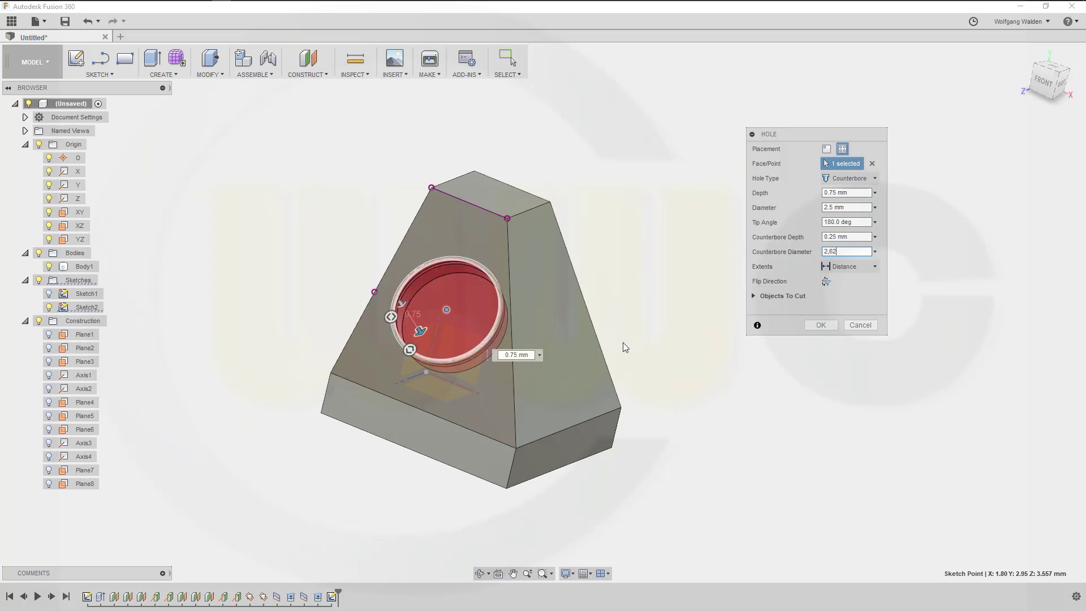
{"action": "middle_click_drag", "start_coordinate": [623, 341], "coordinate": [651, 327], "text": "shift"}
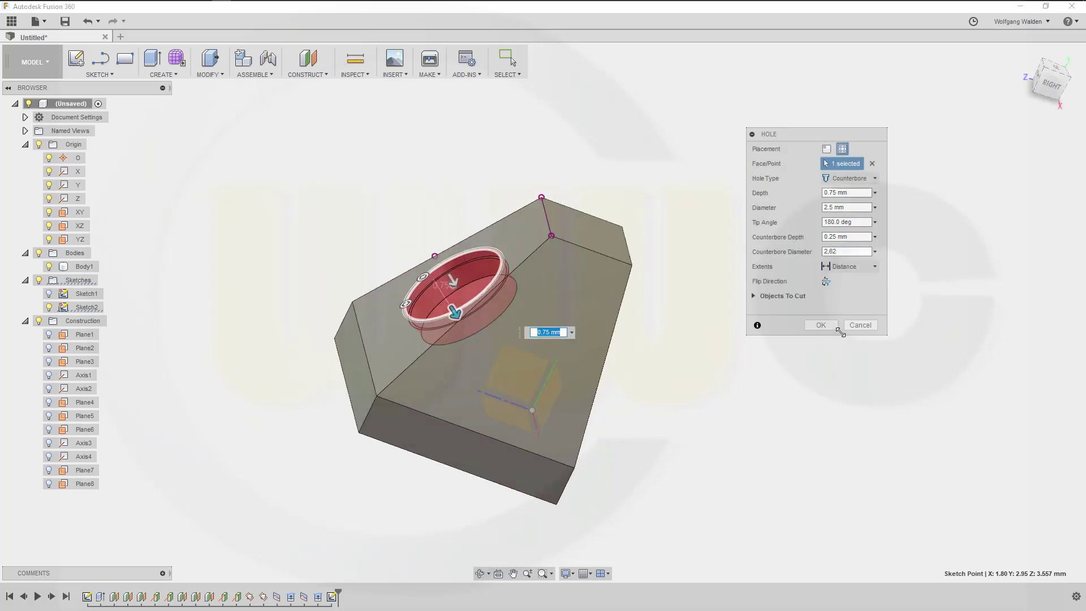
{"action": "left_click", "coordinate": [822, 326]}
{"action": "middle_click_drag", "start_coordinate": [696, 374], "coordinate": [611, 387], "text": "shift"}
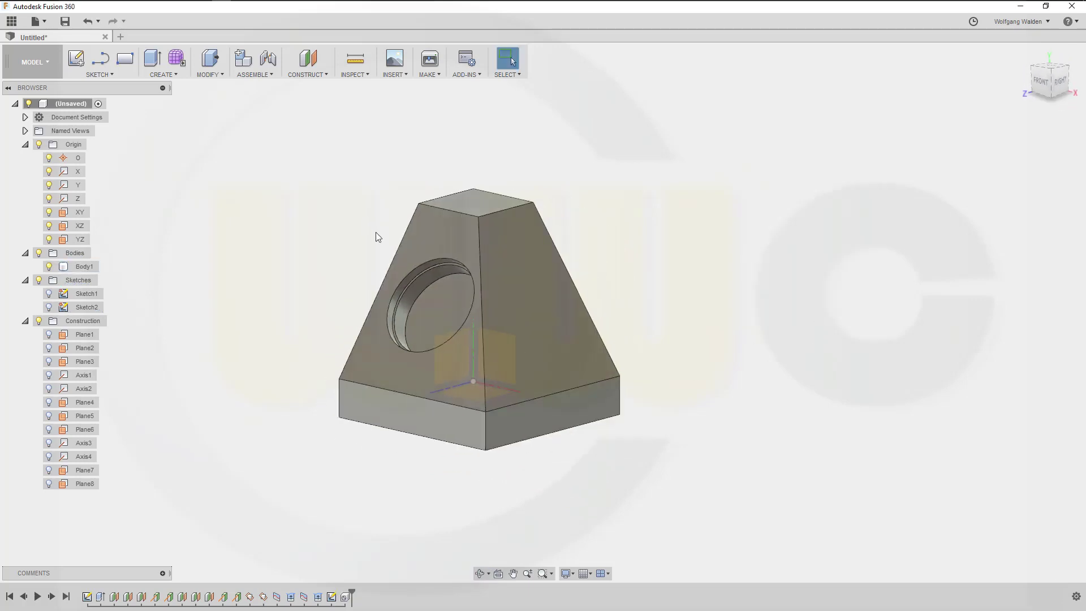
{"action": "scroll", "coordinate": [379, 236], "scroll_direction": "up", "scroll_amount": 1}
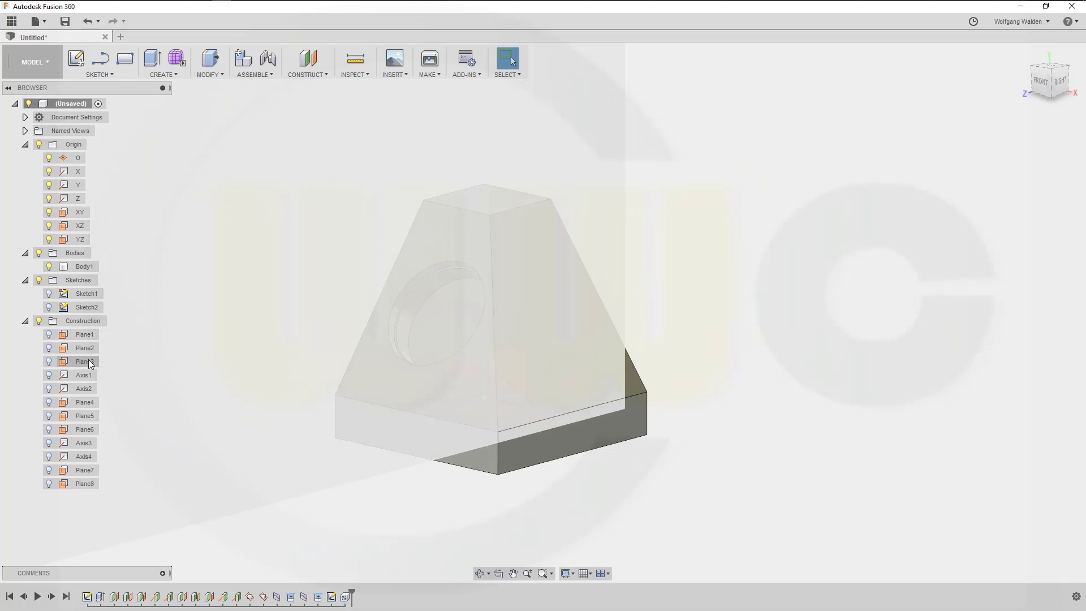
- Create a sketch on Plane3 and place a point inside the side profile
{"action": "left_click", "coordinate": [88, 363]}
{"action": "middle_click_drag", "start_coordinate": [456, 490], "coordinate": [188, 389], "text": "shift"}
{"action": "key", "text": "Escape"}
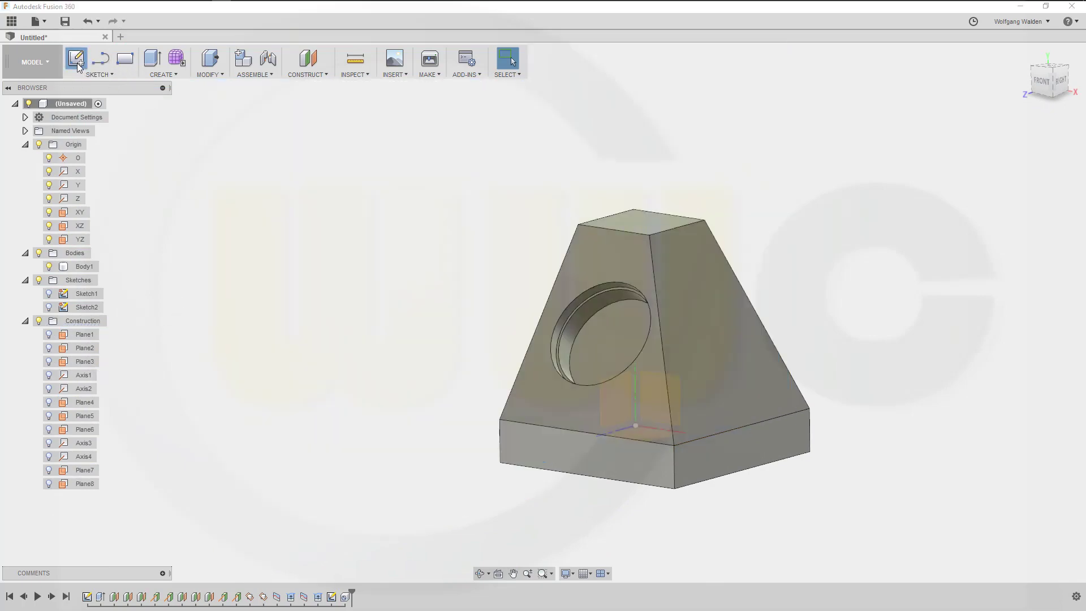
{"action": "left_click", "coordinate": [77, 62]}
{"action": "left_click", "coordinate": [84, 362]}
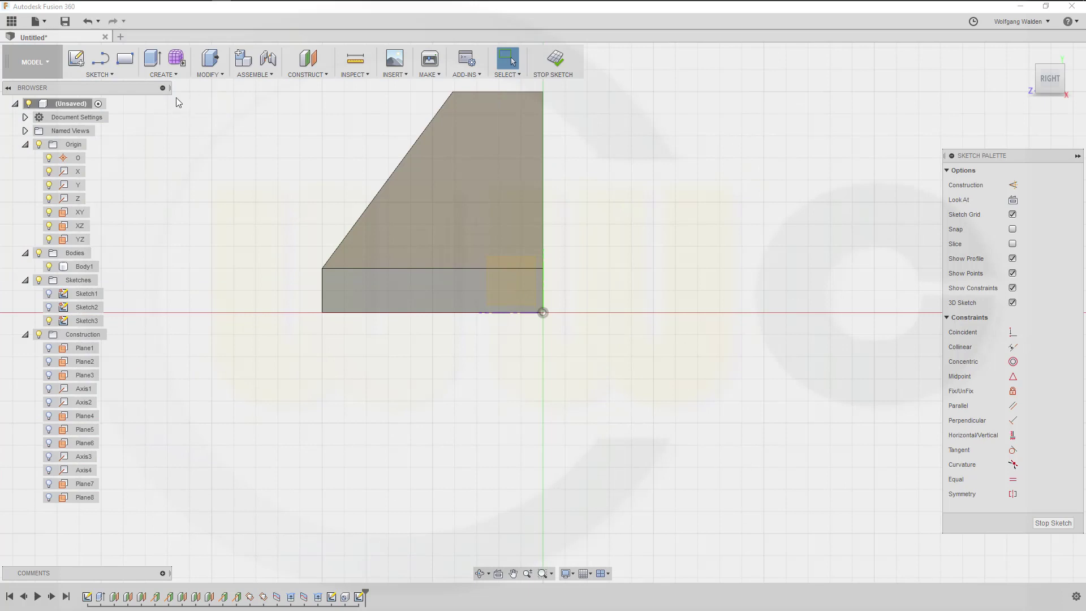
{"action": "left_click", "coordinate": [112, 75]}
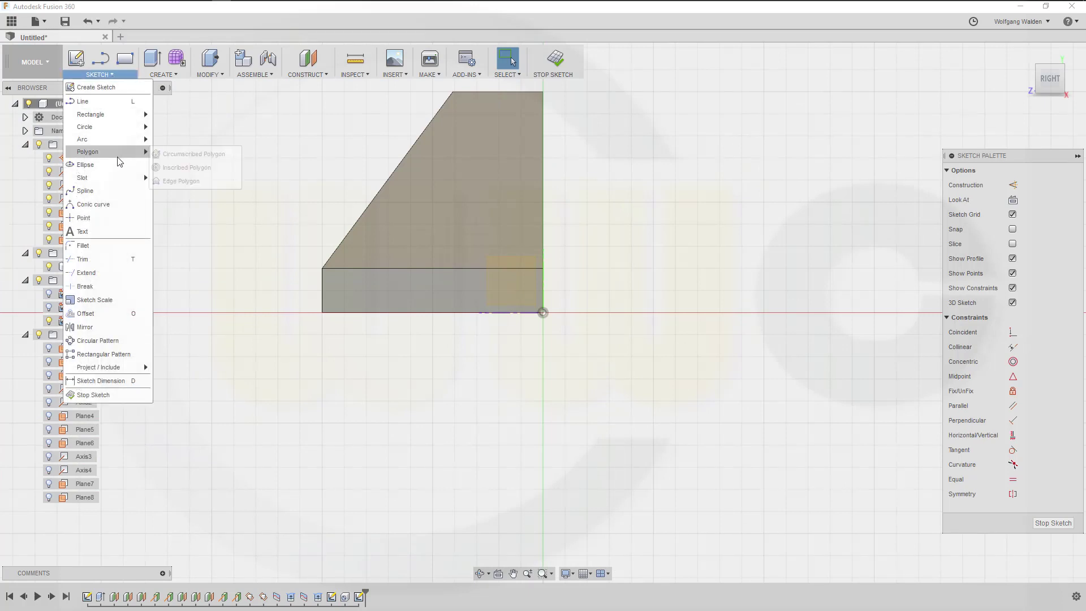
{"action": "left_click", "coordinate": [97, 217]}
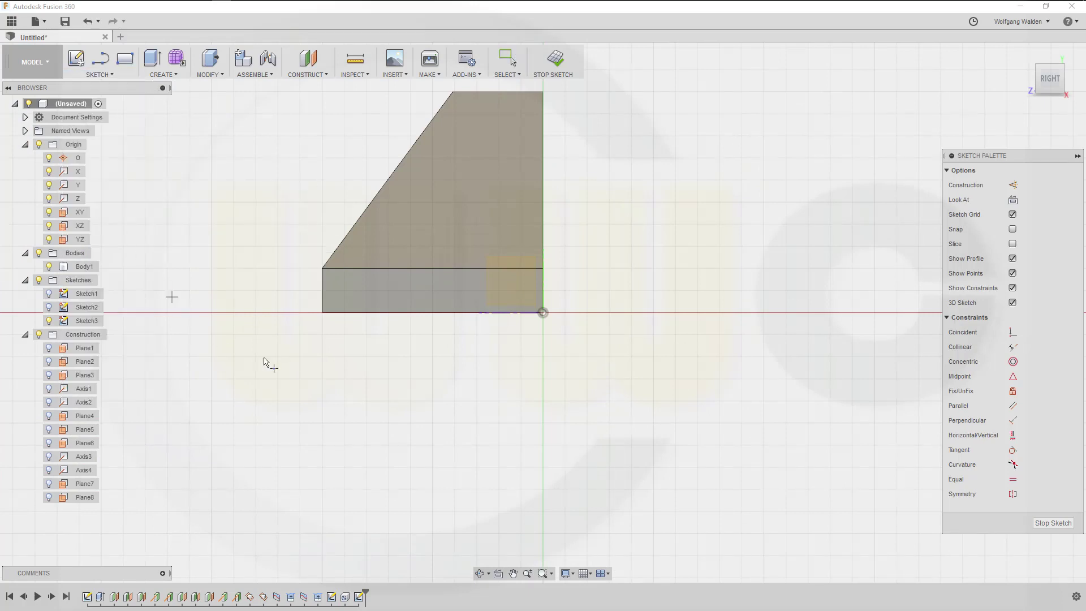
{"action": "left_click", "coordinate": [464, 210]}
- Dimension the point 2.70 up and 1.80 across from the base corner, then finish the sketch
{"action": "left_click", "coordinate": [550, 314]}
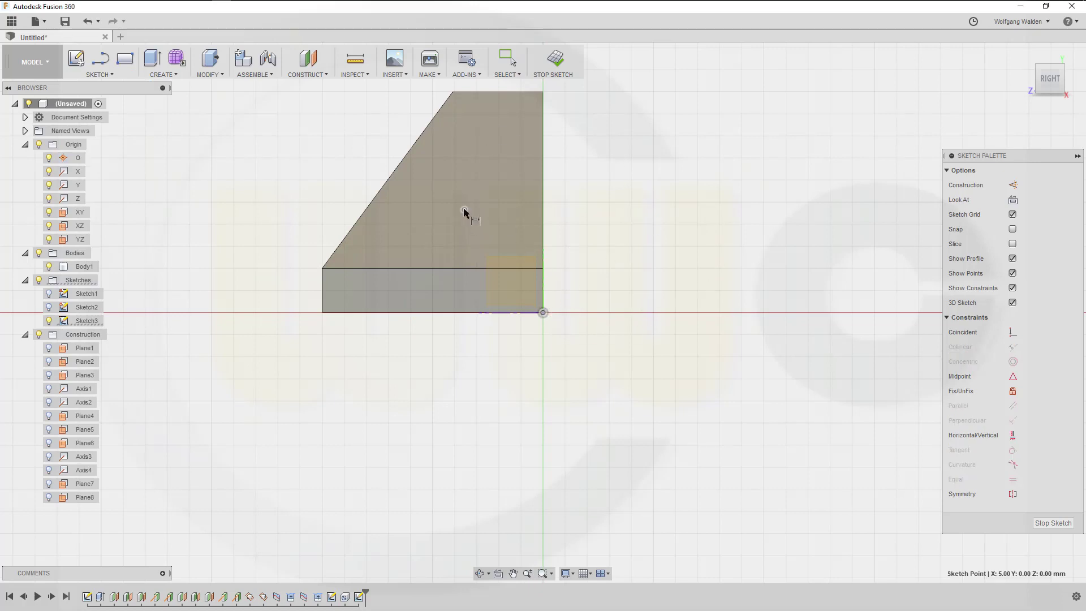
{"action": "left_click", "coordinate": [464, 211]}
{"action": "left_click", "coordinate": [593, 237]}
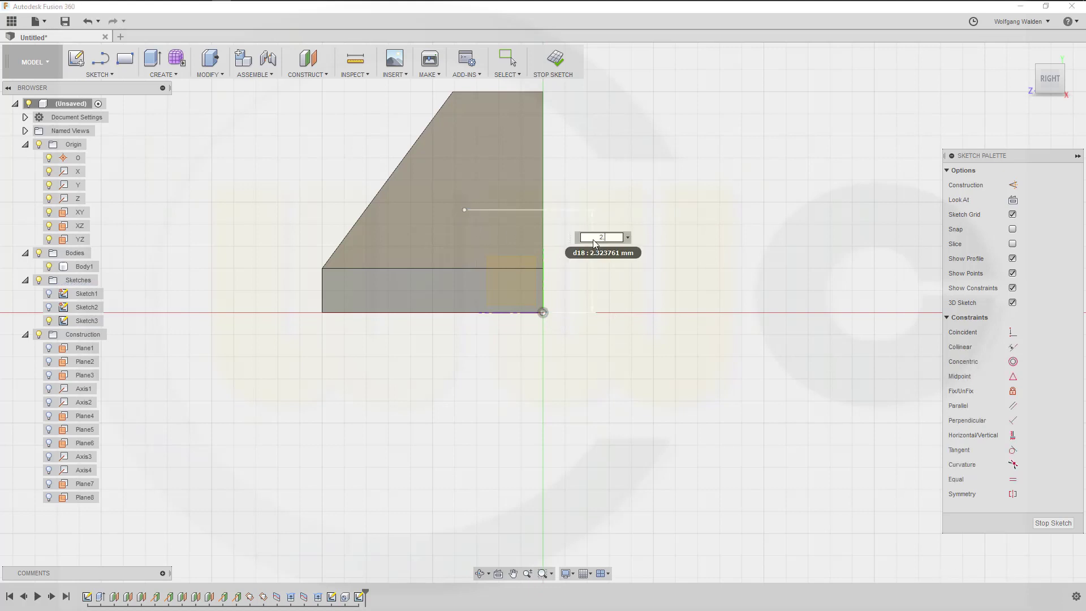
{"action": "key", "text": "Return"}
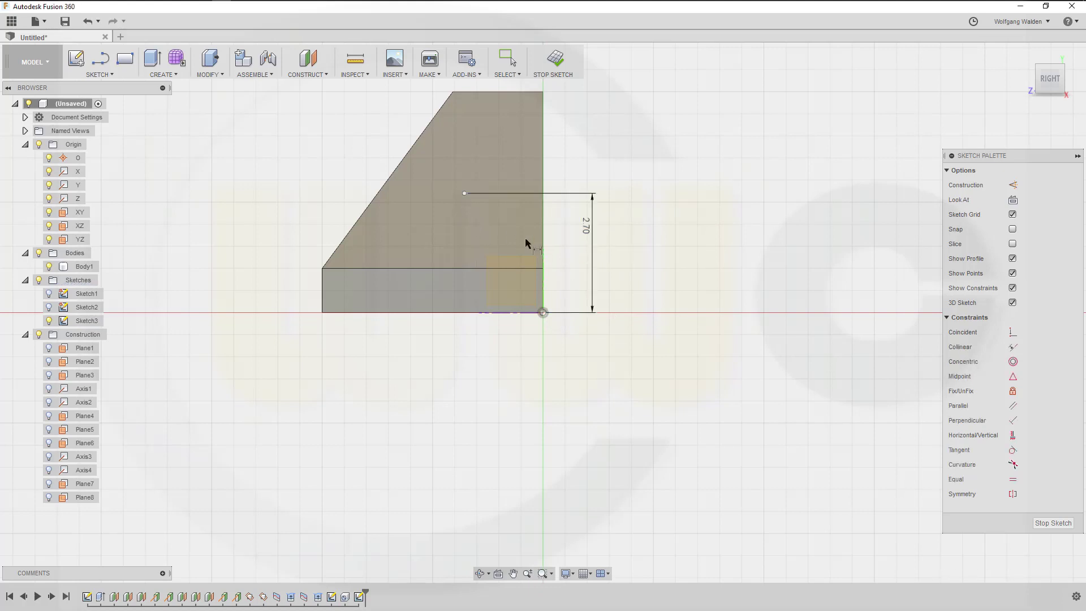
{"action": "left_click", "coordinate": [465, 194]}
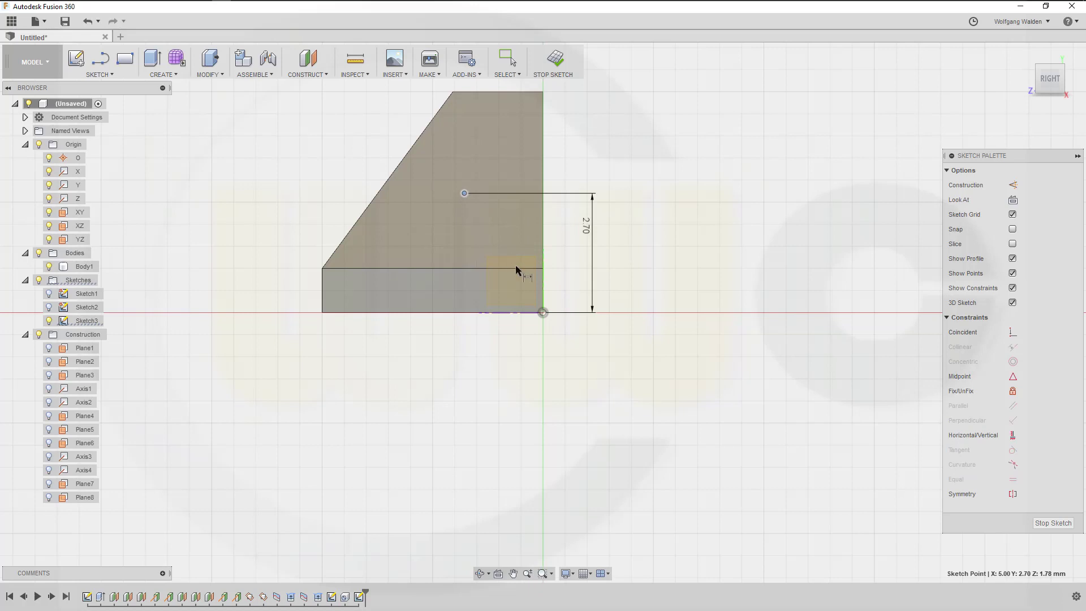
{"action": "left_click", "coordinate": [543, 313]}
{"action": "left_click", "coordinate": [505, 348]}
{"action": "key", "text": "BackSpace"}
{"action": "type", "text": "1,8"}
{"action": "key", "text": "Return"}
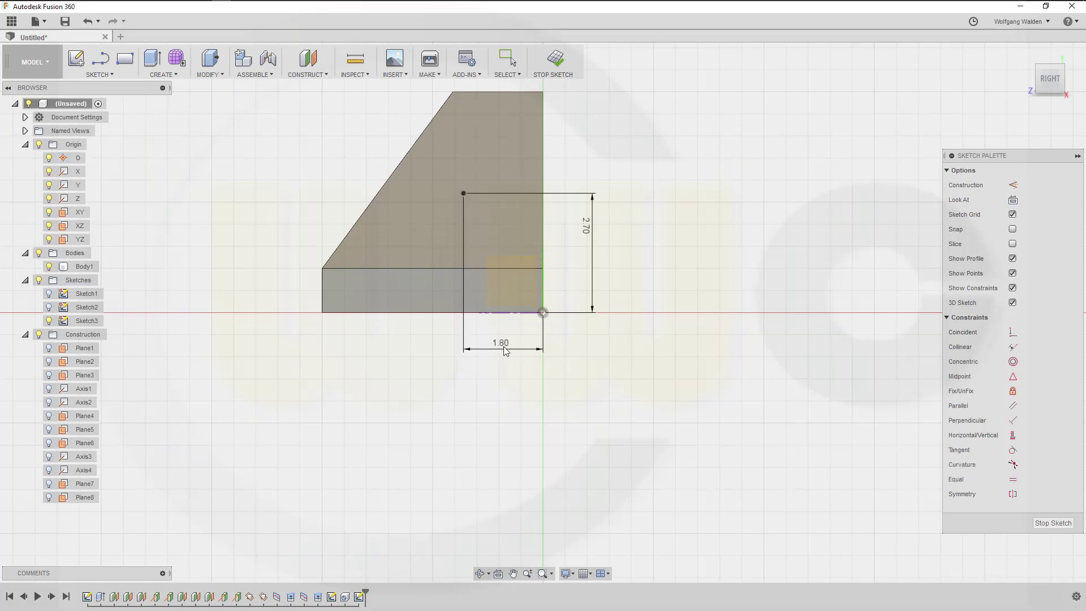
{"action": "left_click", "coordinate": [554, 60]}
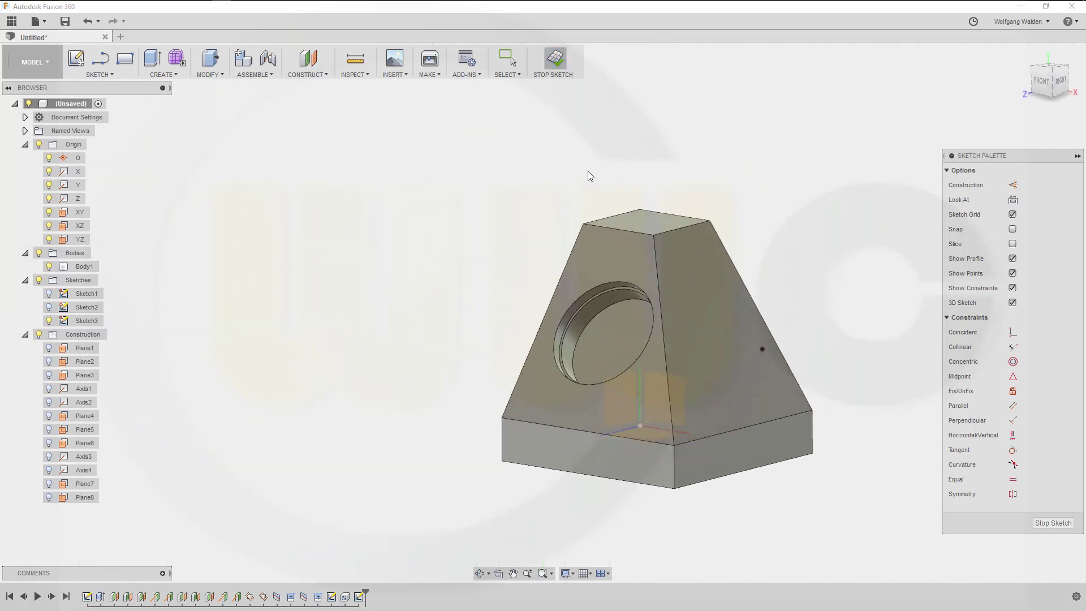
- Start a new hole on the sketch point of the right slanted face
{"action": "mouse_move", "coordinate": [843, 327]}
{"action": "middle_mouse_down", "text": "shift"}
{"action": "mouse_move", "coordinate": [761, 300]}
{"action": "mouse_move", "coordinate": [693, 348]}
{"action": "mouse_move", "coordinate": [700, 368]}
{"action": "mouse_move", "coordinate": [708, 347]}
{"action": "mouse_move", "coordinate": [730, 355]}
{"action": "mouse_move", "coordinate": [678, 370]}
{"action": "mouse_move", "coordinate": [662, 330]}
{"action": "mouse_move", "coordinate": [747, 357]}
{"action": "mouse_move", "coordinate": [718, 381]}
{"action": "mouse_move", "coordinate": [660, 369]}
{"action": "mouse_move", "coordinate": [690, 390]}
{"action": "middle_mouse_up", "text": "shift"}
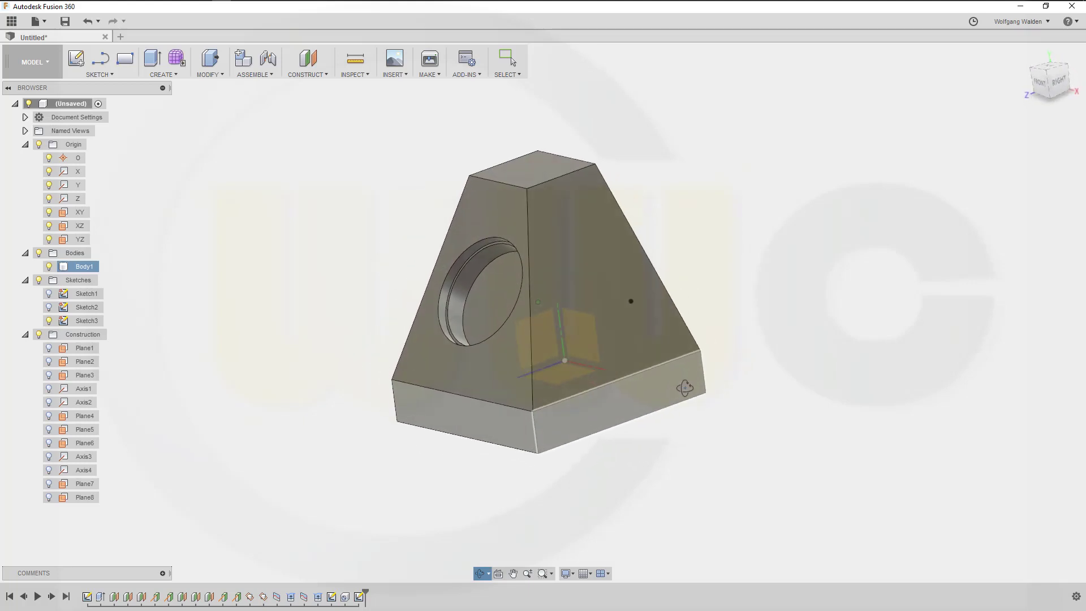
{"action": "left_click", "coordinate": [177, 73]}
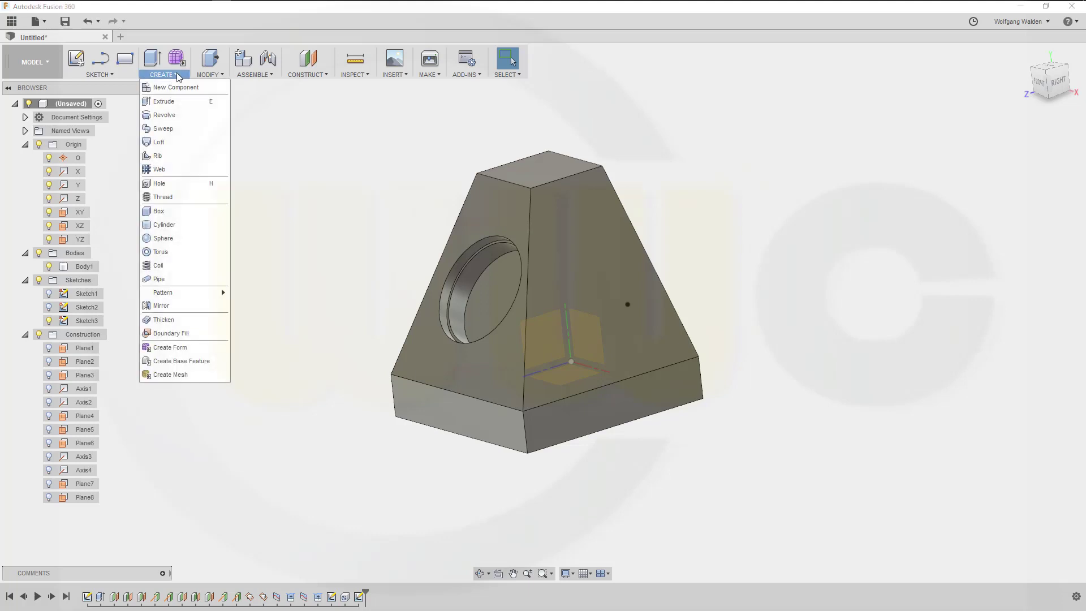
{"action": "left_click", "coordinate": [176, 185]}
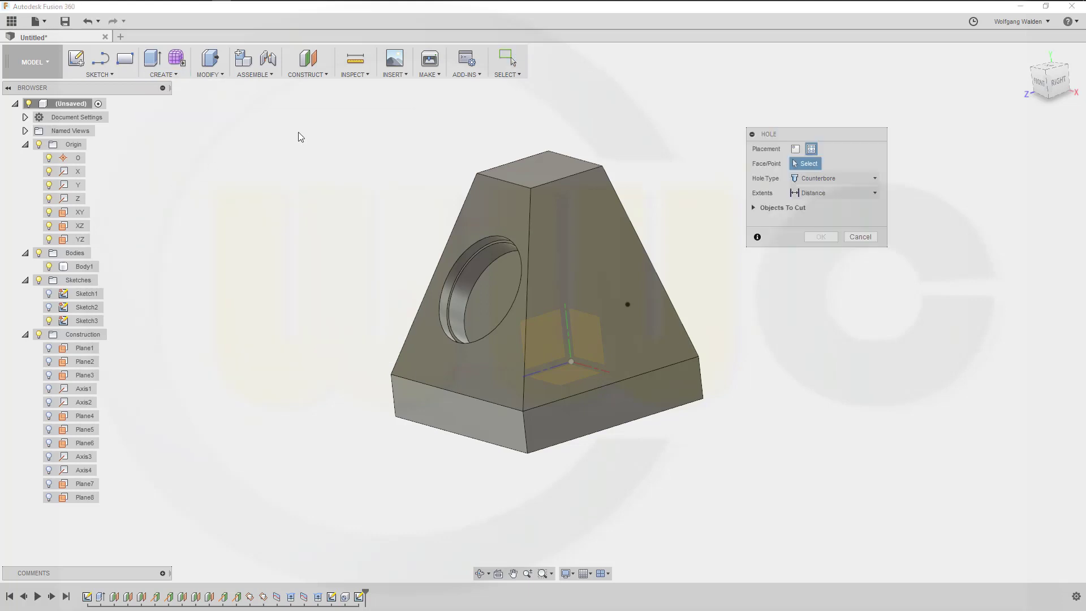
{"action": "left_click", "coordinate": [628, 304]}
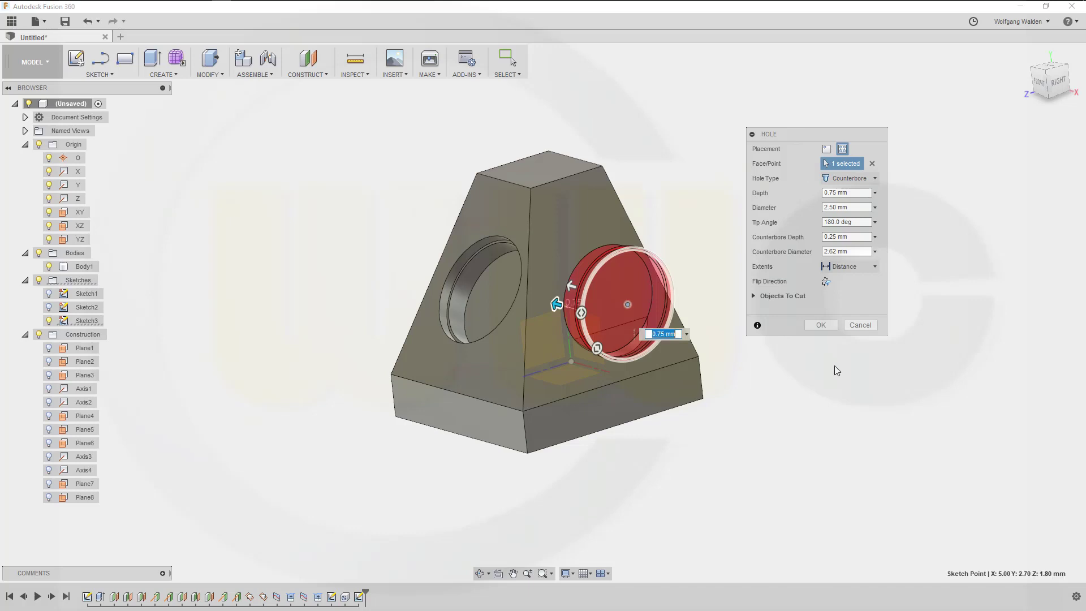
- Set depth 4, diameter 1, counterbore depth 3.2 and counterbore diameter 1.45, then create the hole
{"action": "left_click", "coordinate": [853, 194]}
{"action": "type", "text": "4"}
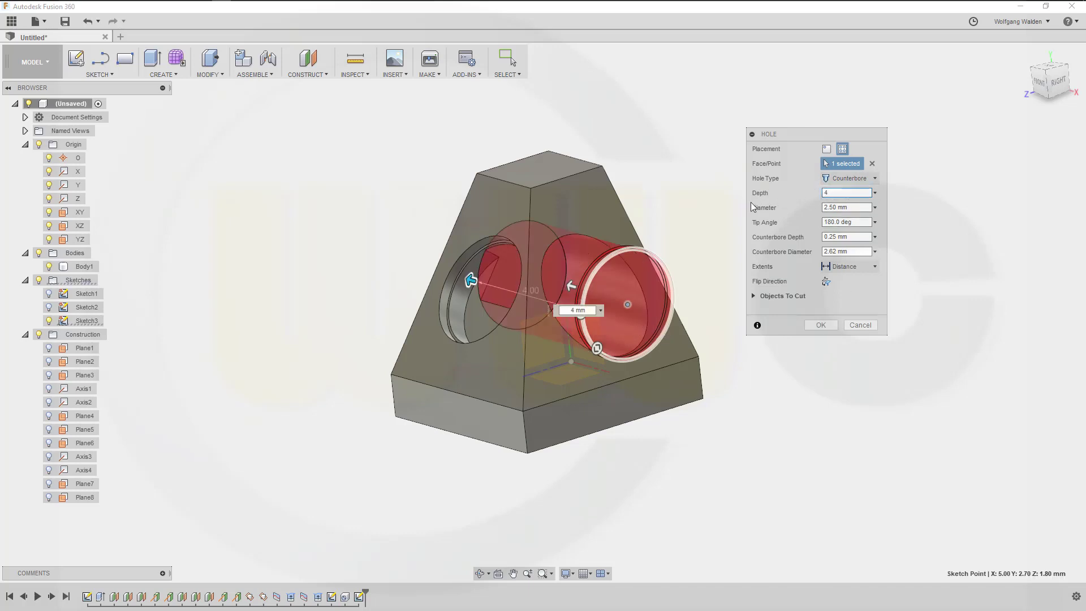
{"action": "key", "text": "Tab"}
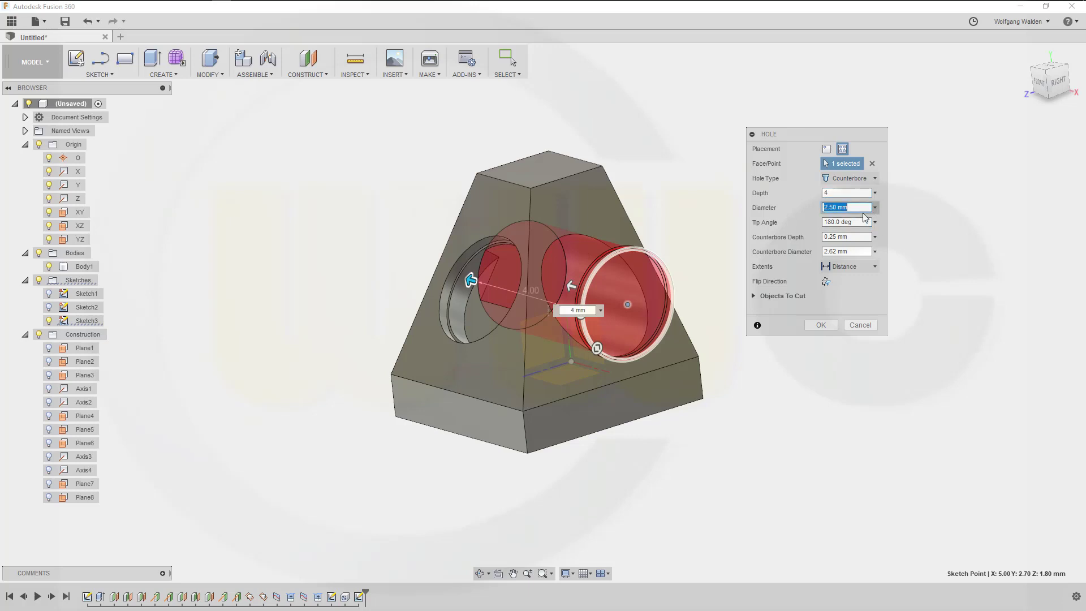
{"action": "type", "text": "1,01"}
{"action": "key", "text": "Tab"}
{"action": "key", "text": "Tab"}
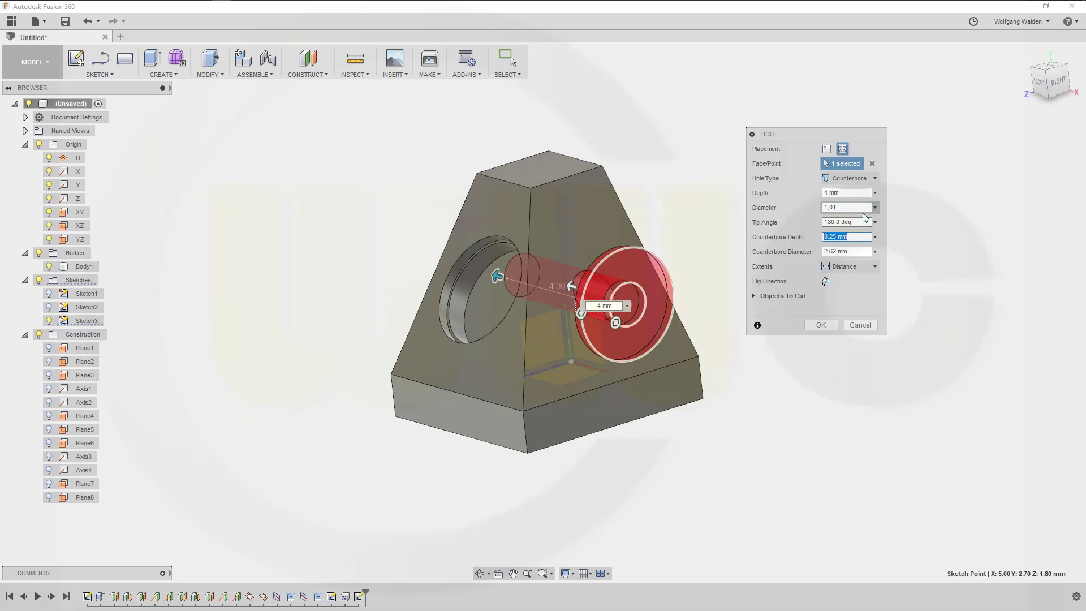
{"action": "type", "text": "3,2"}
{"action": "key", "text": "Tab"}
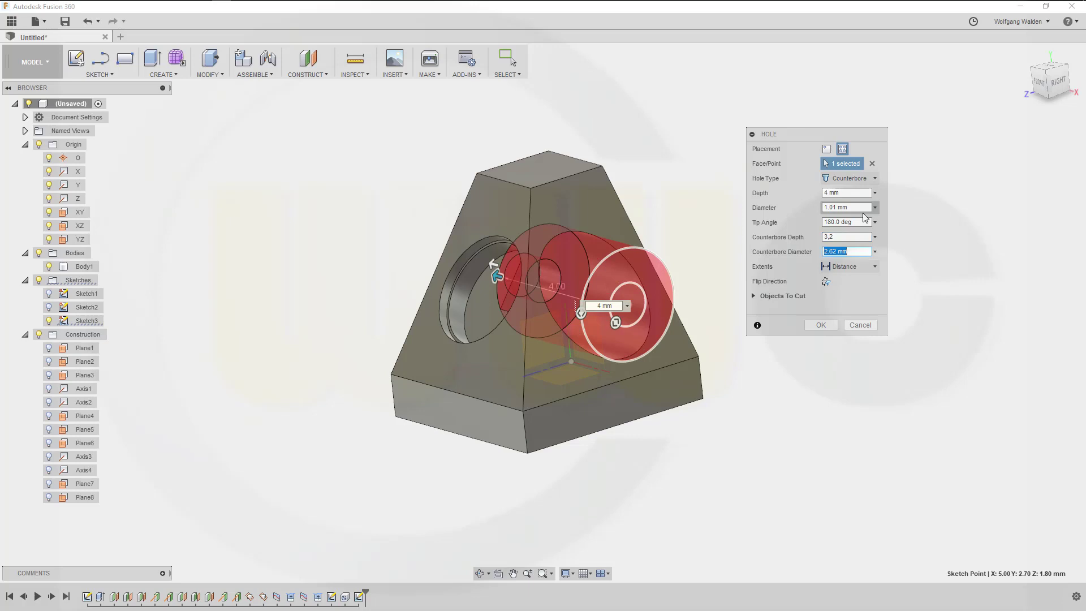
{"action": "type", "text": "1,45"}
{"action": "key", "text": "Return"}
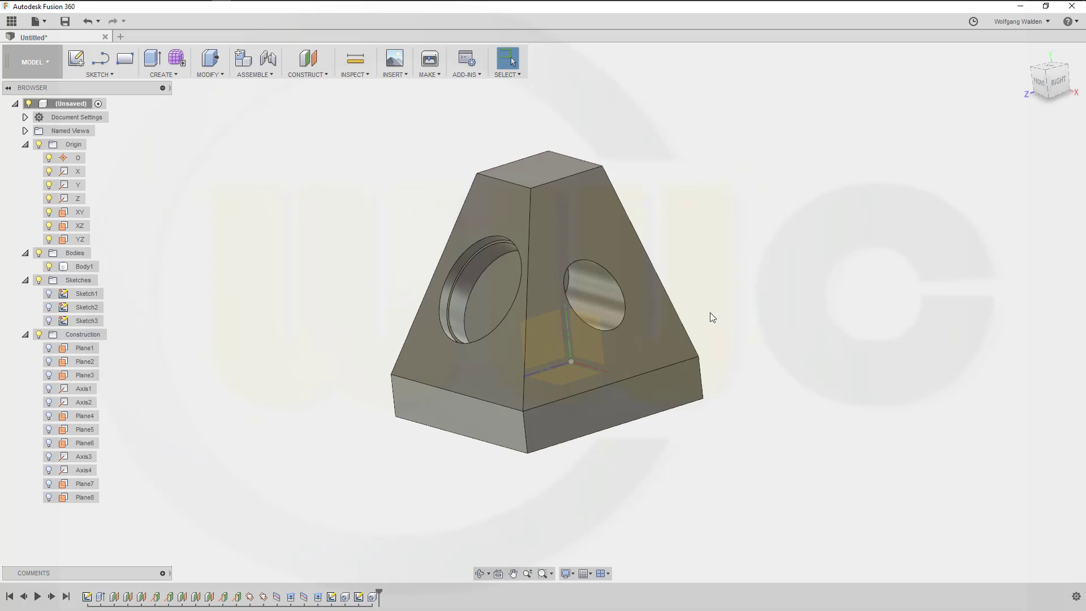
- Start a sketch on Plane2 and place two points along the front base face
{"action": "mouse_move", "coordinate": [710, 312]}
{"action": "middle_mouse_down", "text": "shift"}
{"action": "mouse_move", "coordinate": [674, 327]}
{"action": "mouse_move", "coordinate": [719, 313]}
{"action": "mouse_move", "coordinate": [702, 317]}
{"action": "middle_mouse_up", "text": "shift"}
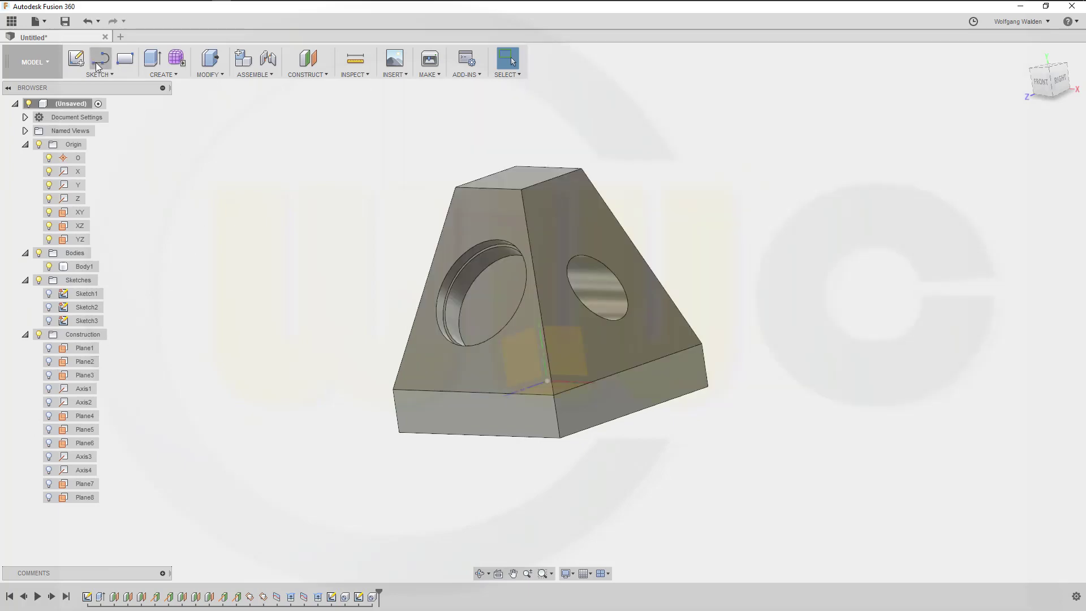
{"action": "left_click", "coordinate": [76, 57]}
{"action": "left_click", "coordinate": [88, 360]}
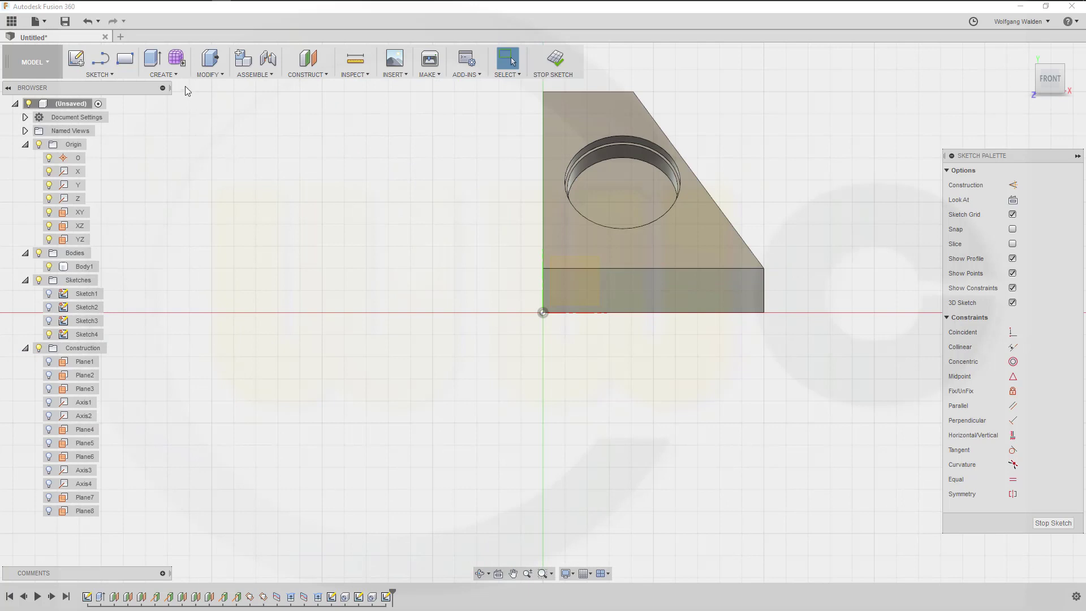
{"action": "left_click", "coordinate": [111, 75]}
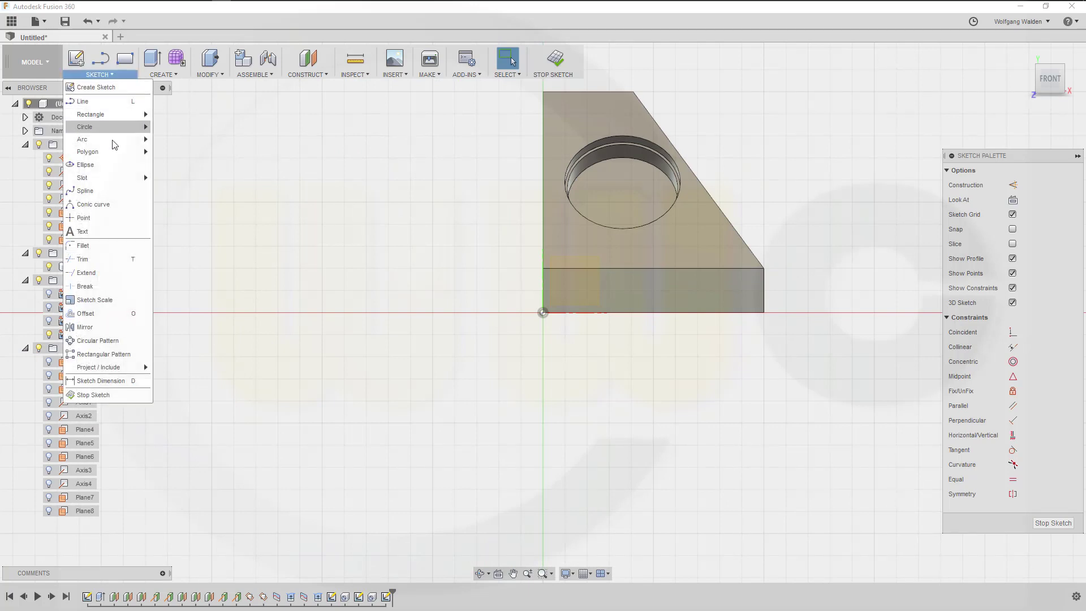
{"action": "left_click", "coordinate": [85, 218]}
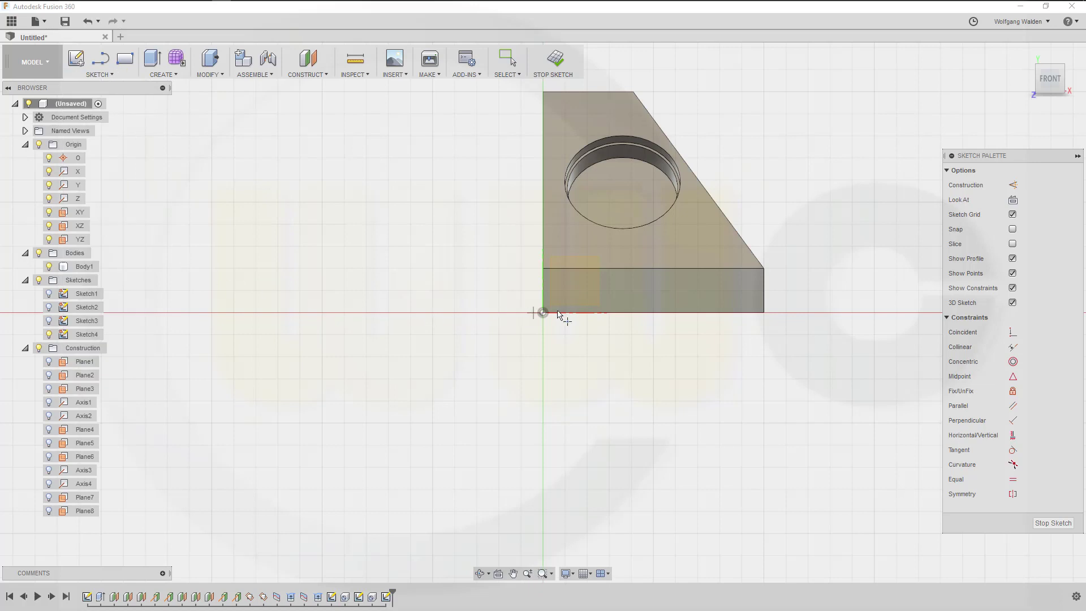
{"action": "left_click", "coordinate": [578, 292]}
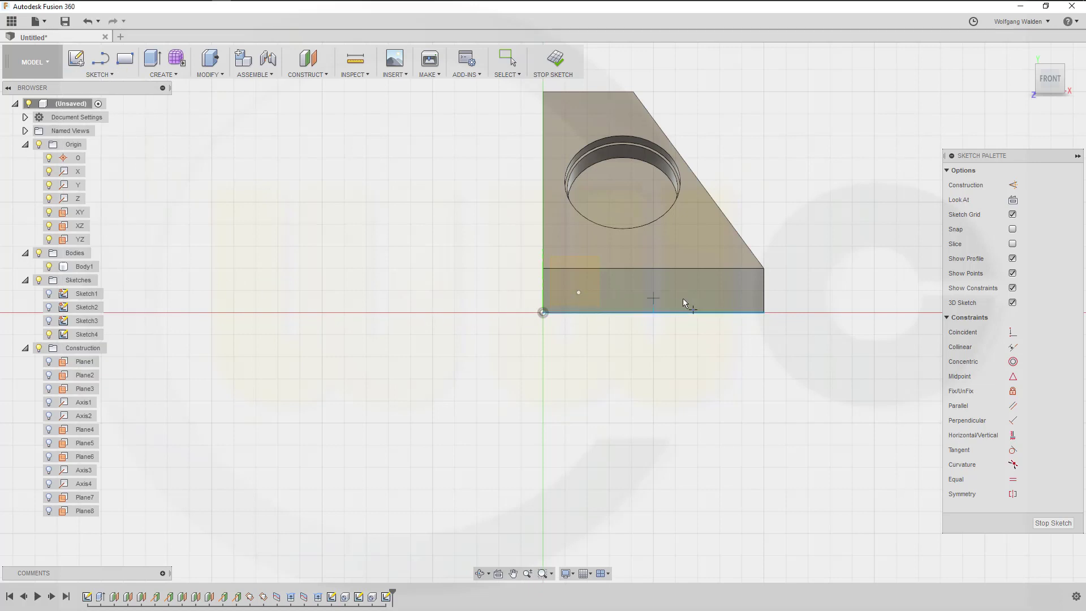
{"action": "left_click", "coordinate": [726, 292]}
{"action": "key", "text": "Escape"}
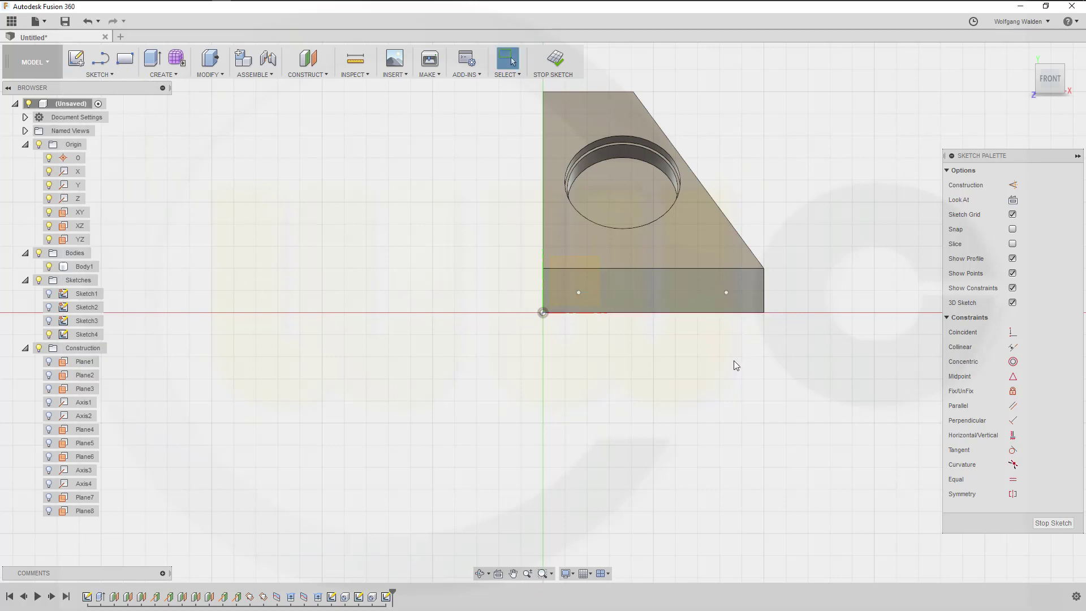
- Dimension the left point 0.30 across and 0.50 up from the origin
{"action": "key", "text": "d"}
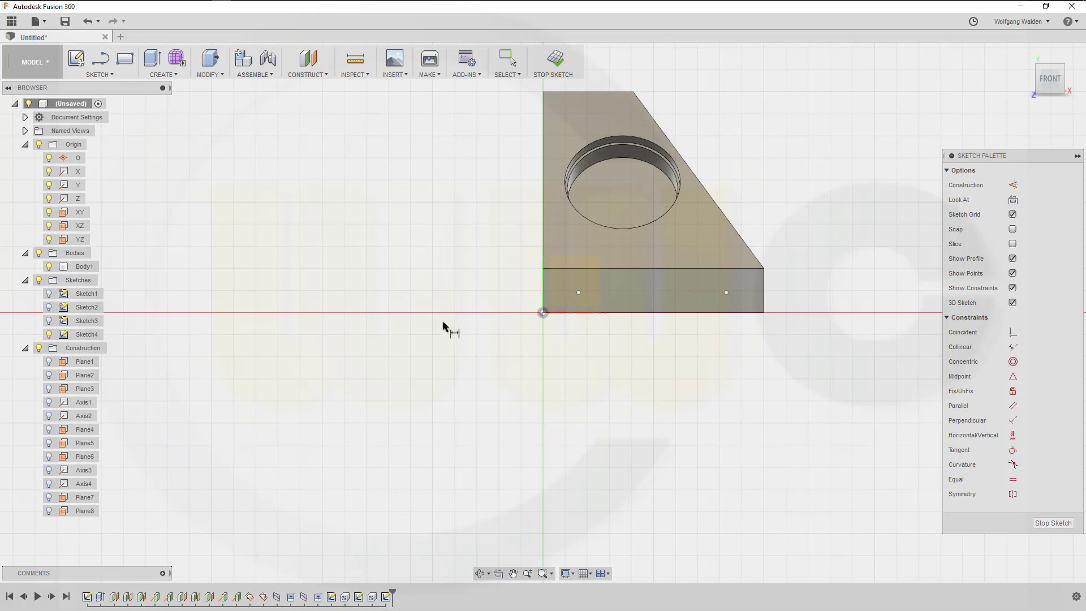
{"action": "left_click", "coordinate": [542, 313]}
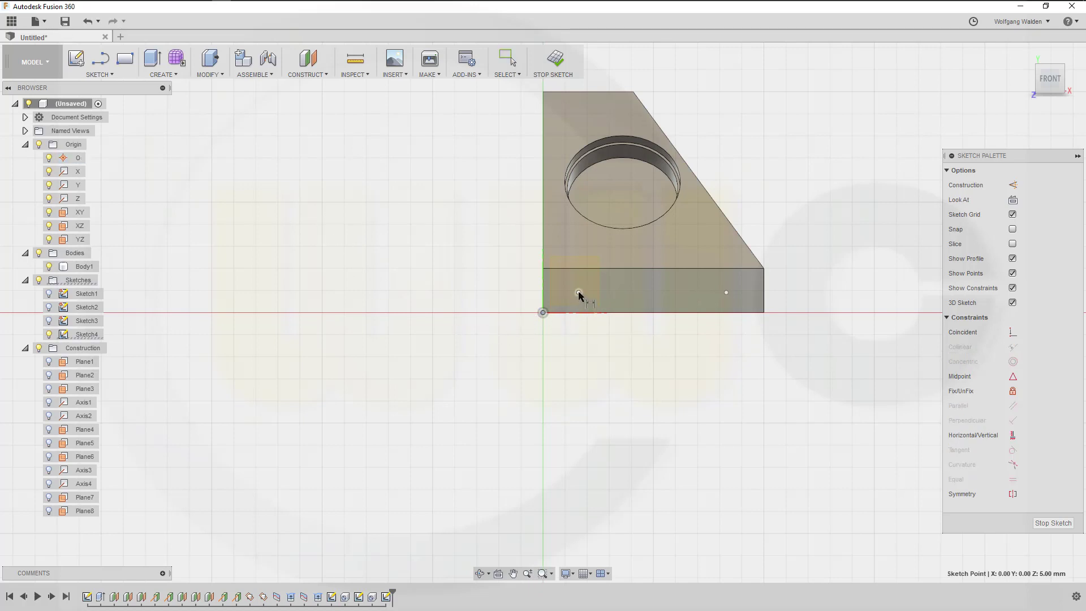
{"action": "left_click", "coordinate": [578, 293]}
{"action": "left_click", "coordinate": [577, 358]}
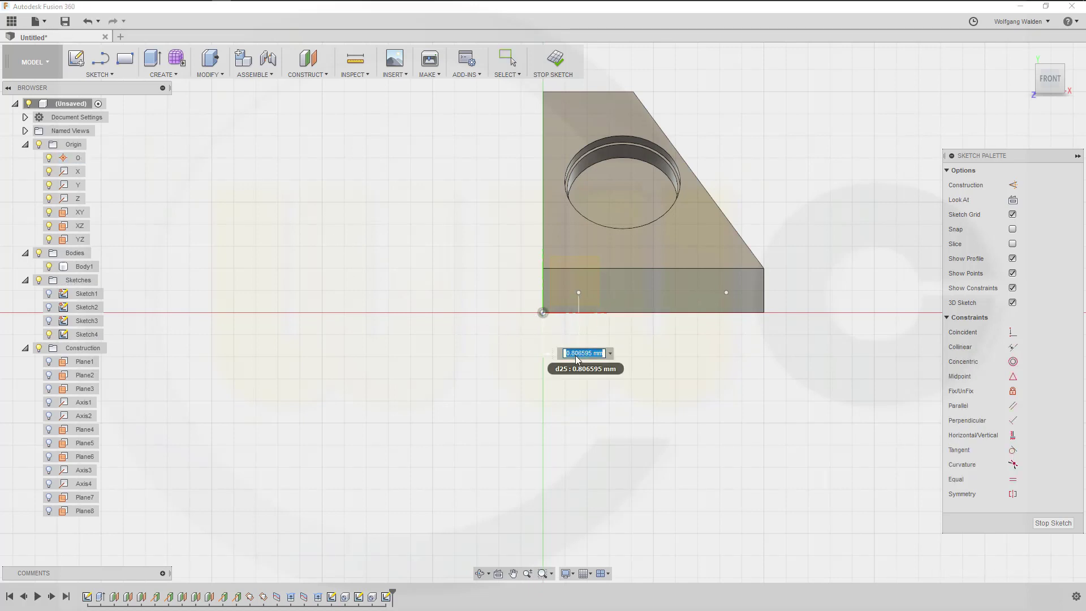
{"action": "type", "text": "0.3"}
{"action": "key", "text": "Return"}
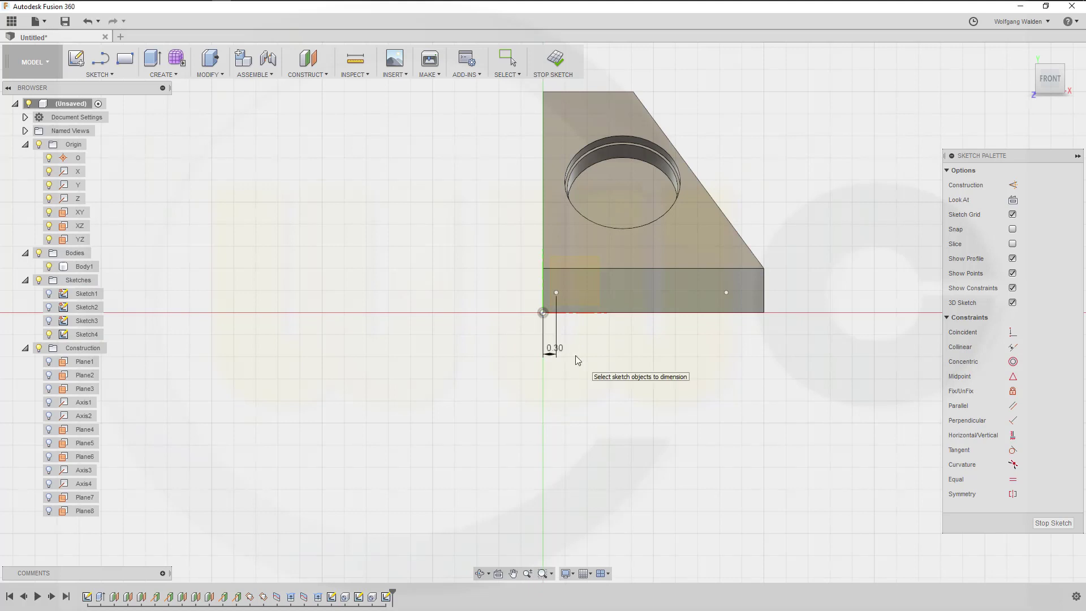
{"action": "left_click", "coordinate": [544, 312]}
{"action": "left_click", "coordinate": [556, 293]}
{"action": "left_click", "coordinate": [500, 304]}
{"action": "type", "text": "0.5"}
{"action": "key", "text": "Return"}
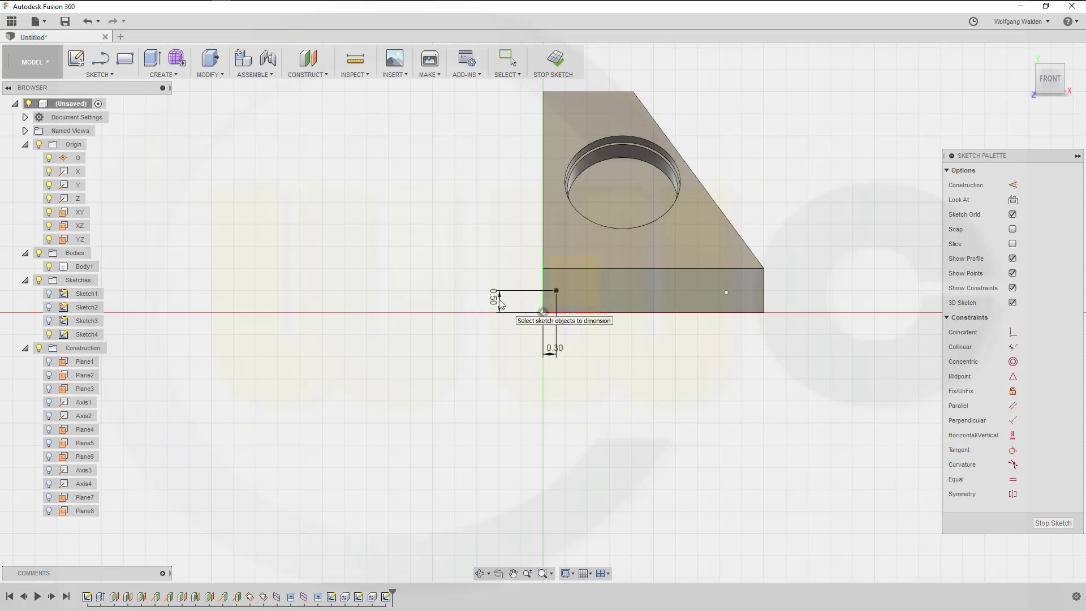
- Space the two points 4.40 apart, constrain them horizontal, and finish the sketch
{"action": "left_click", "coordinate": [557, 291]}
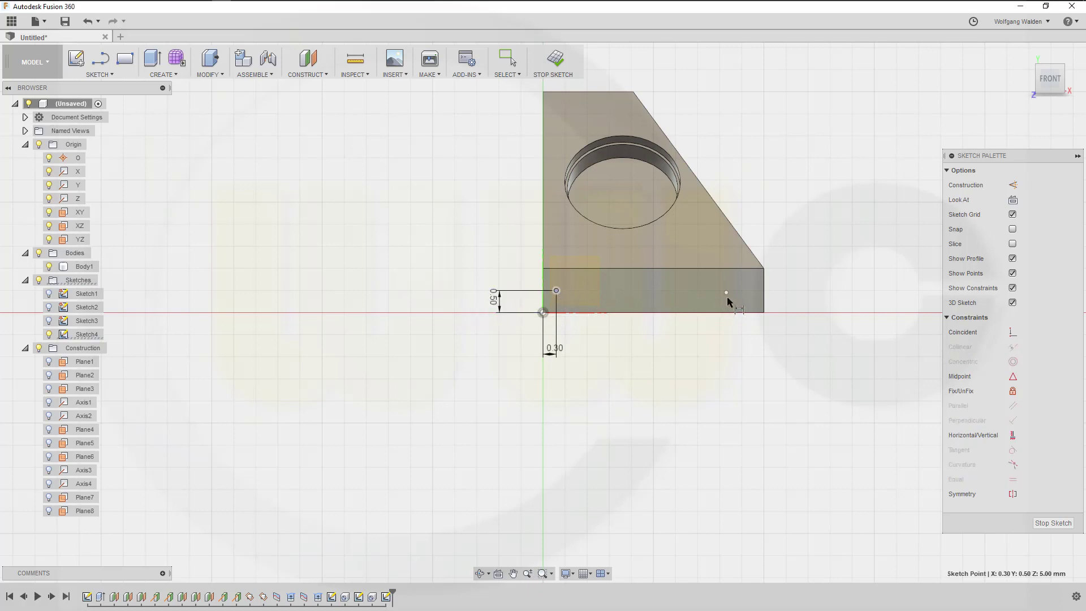
{"action": "left_click", "coordinate": [726, 293]}
{"action": "left_click", "coordinate": [671, 369]}
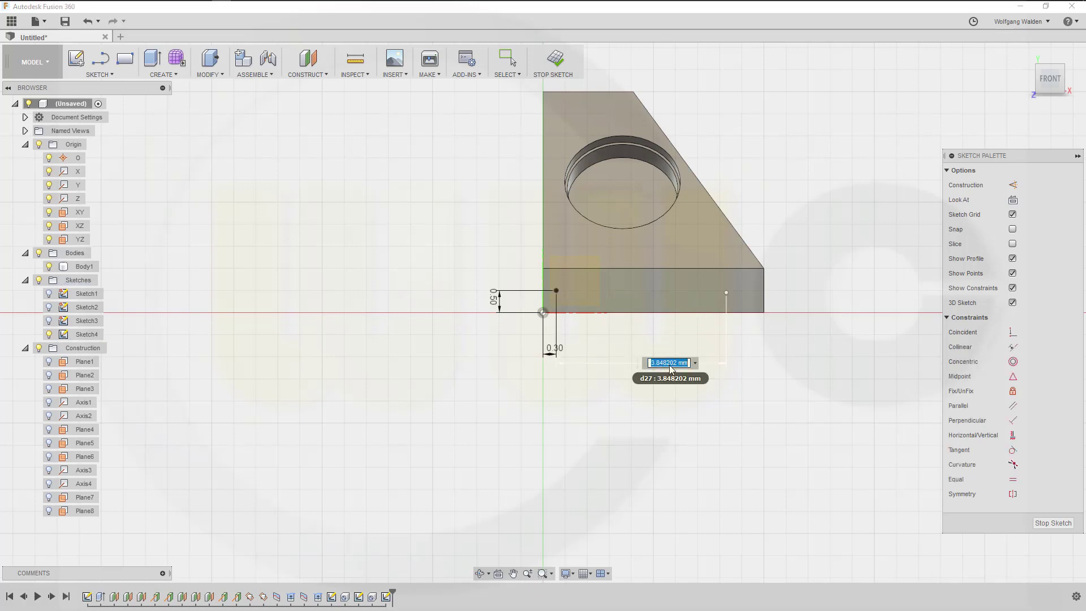
{"action": "type", "text": "4.4"}
{"action": "key", "text": "Return"}
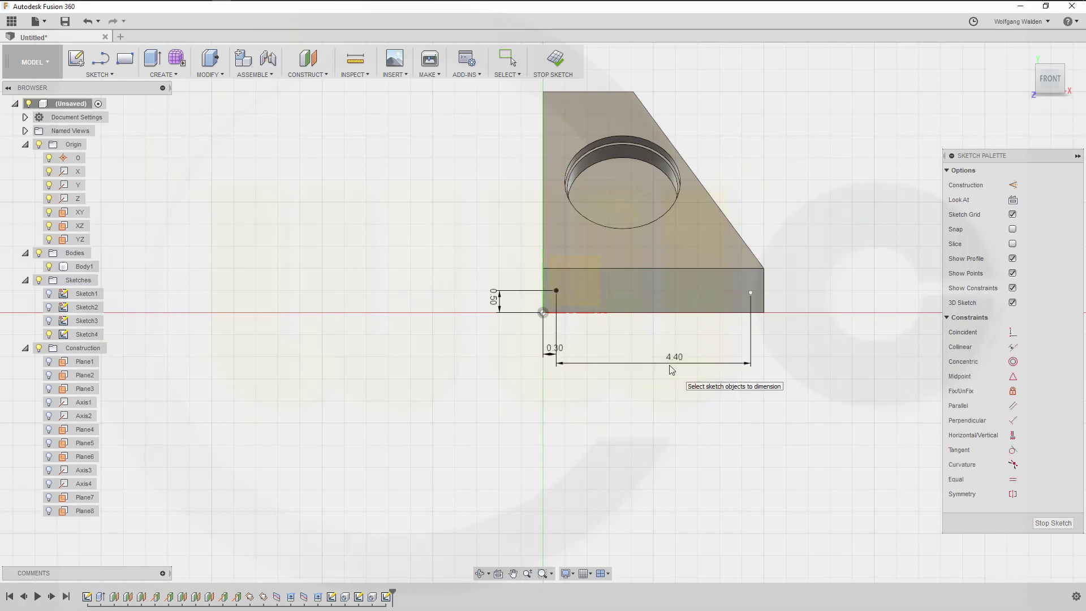
{"action": "left_click", "coordinate": [1012, 435]}
{"action": "left_click", "coordinate": [750, 292]}
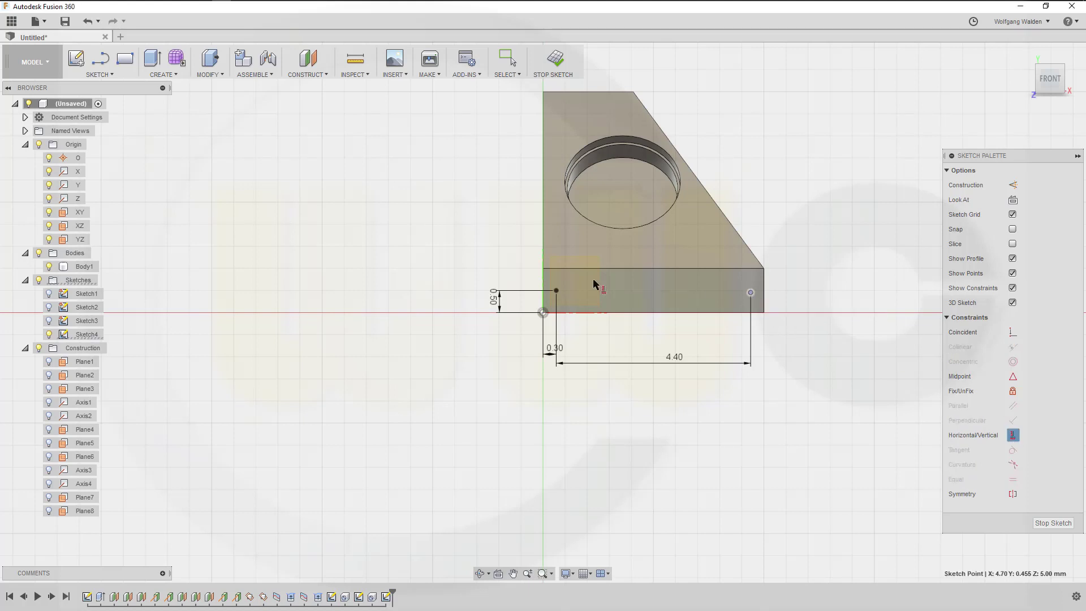
{"action": "left_click", "coordinate": [557, 291]}
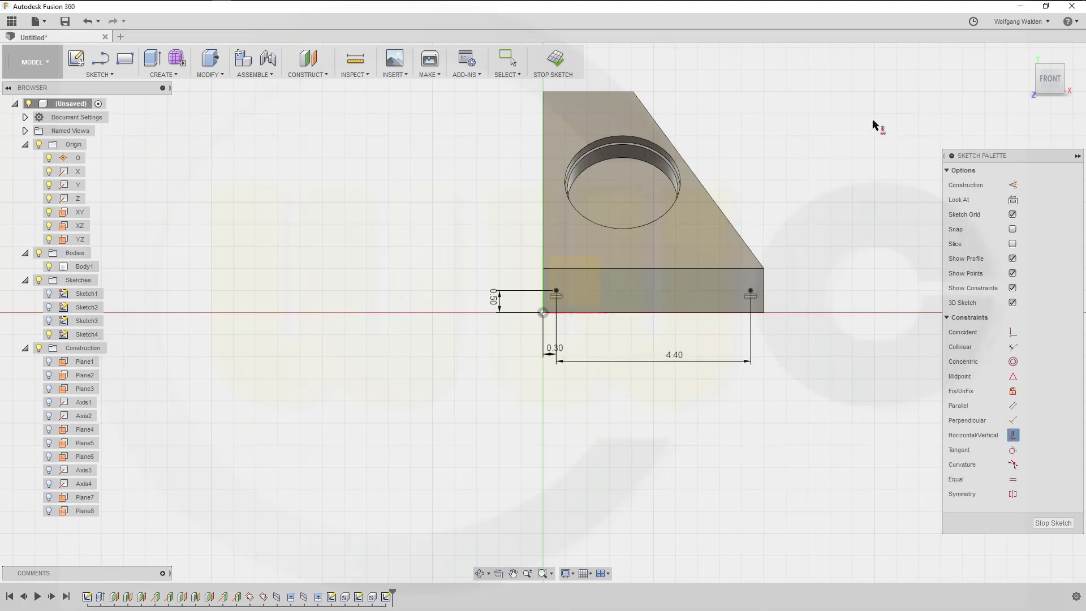
{"action": "left_click", "coordinate": [561, 63]}
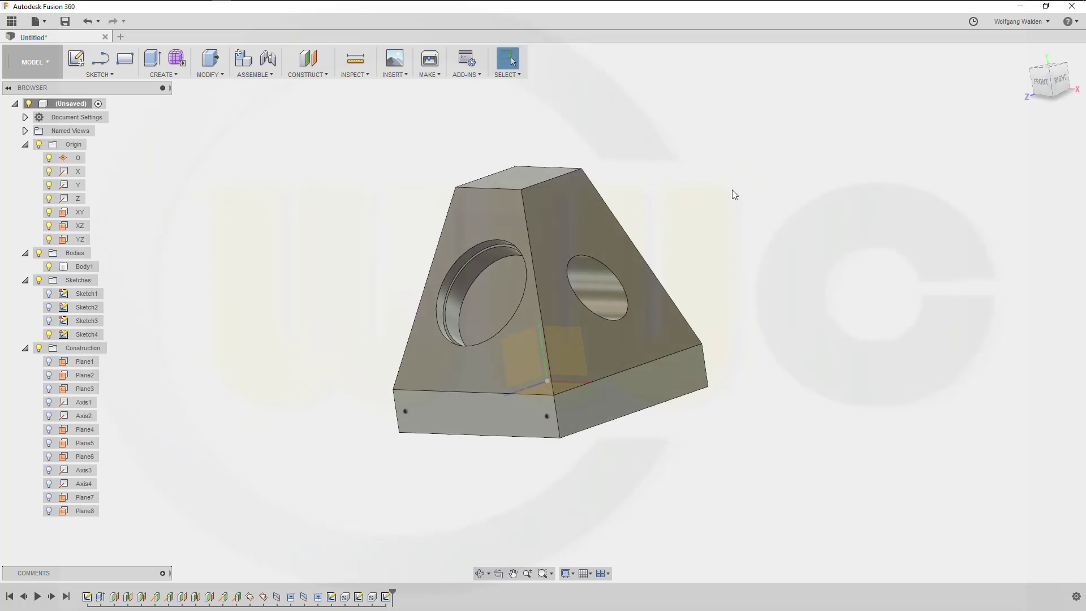
- Start a hole placed on both sketch points of the front base face
{"action": "left_click", "coordinate": [175, 75]}
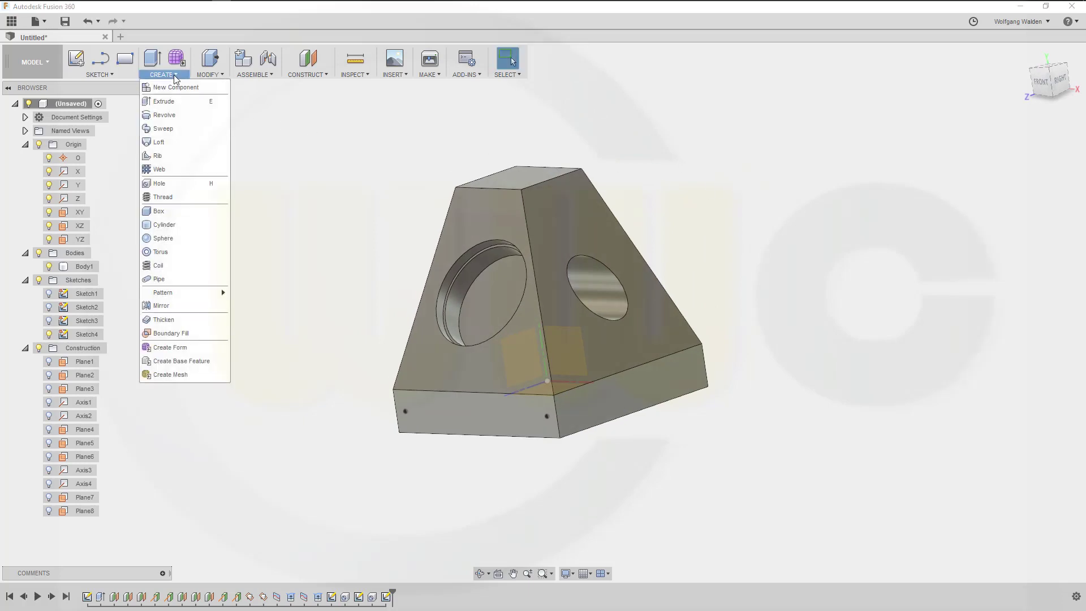
{"action": "left_click", "coordinate": [164, 184]}
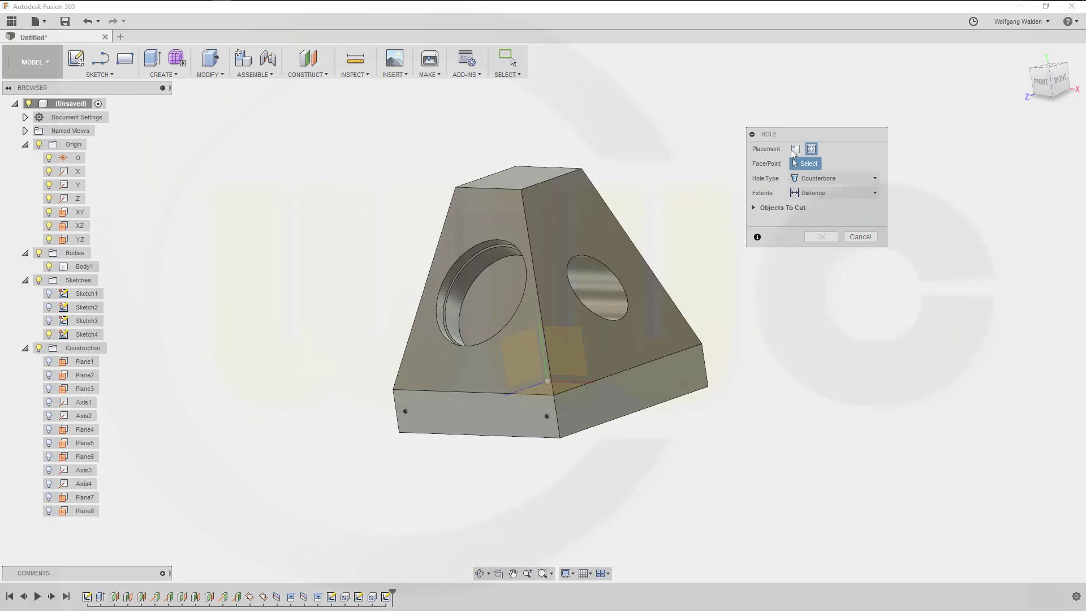
{"action": "left_click", "coordinate": [811, 149]}
{"action": "left_click", "coordinate": [405, 412]}
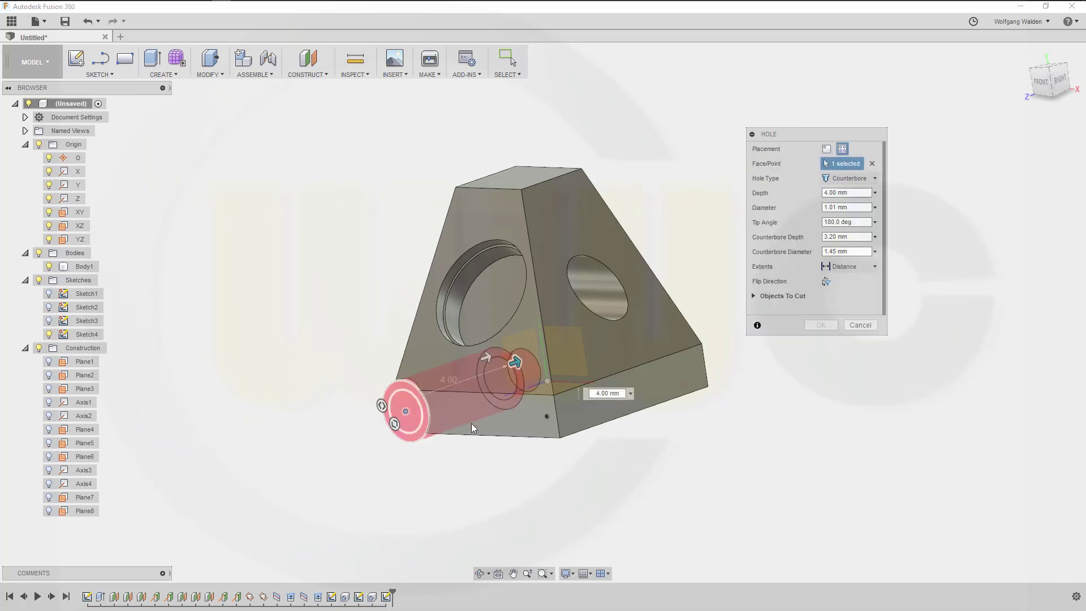
{"action": "left_click", "coordinate": [547, 418]}
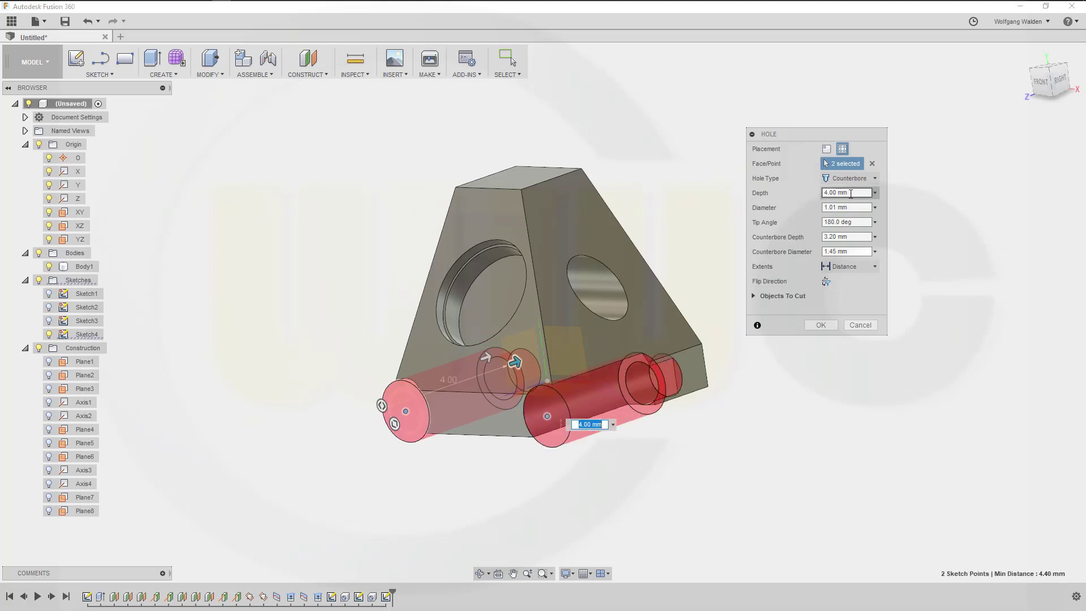
- Make the holes Simple, 2 mm deep with 1.5 diameter, and create them
{"action": "left_click", "coordinate": [874, 178]}
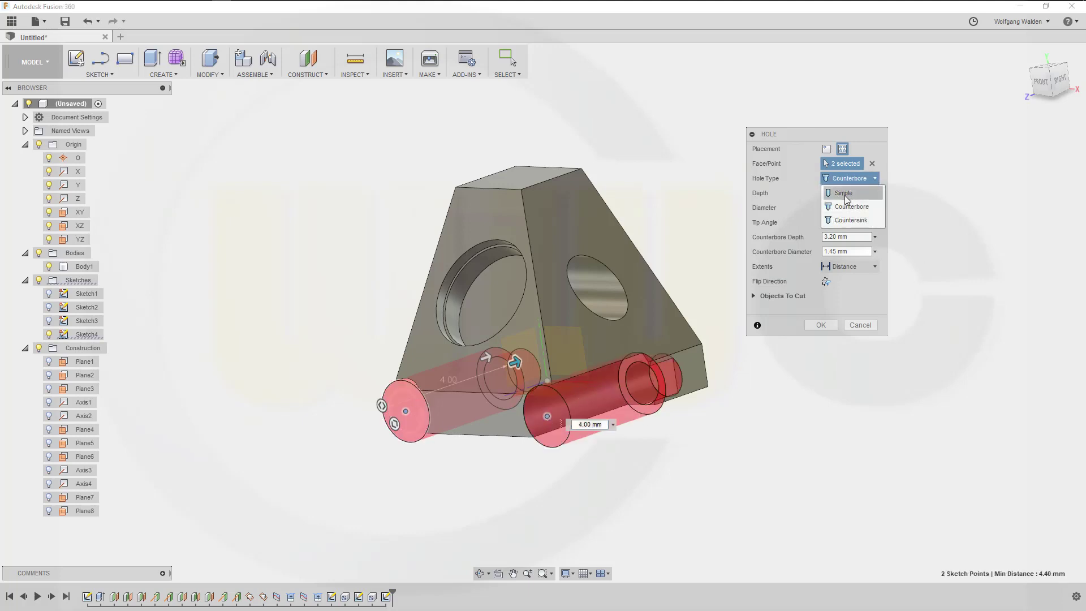
{"action": "left_click", "coordinate": [847, 196]}
{"action": "double_click", "coordinate": [827, 191]}
{"action": "type", "text": "2"}
{"action": "key", "text": "Tab"}
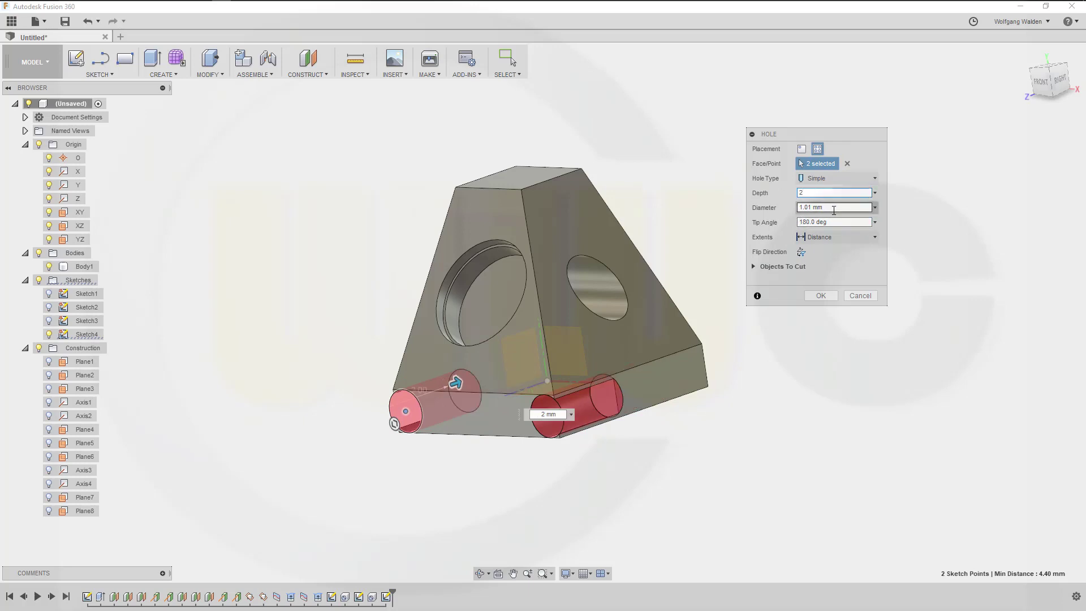
{"action": "type", "text": "1.5"}
{"action": "key", "text": "Return"}
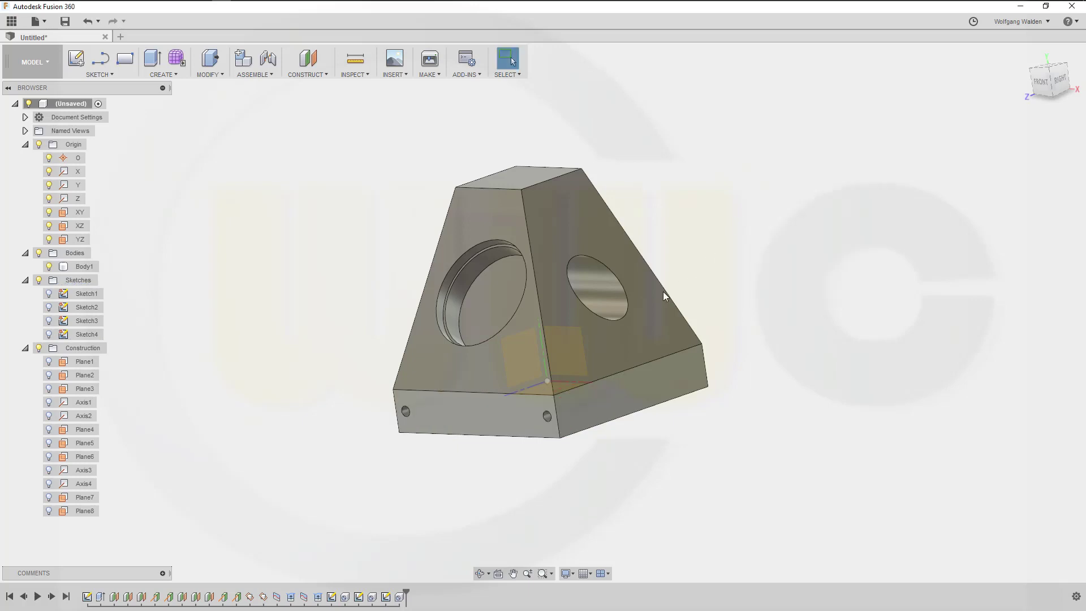
{"action": "middle_click_drag", "start_coordinate": [585, 478], "coordinate": [519, 427], "text": "shift"}
{"action": "scroll", "coordinate": [412, 386], "scroll_direction": "up", "scroll_amount": 2}
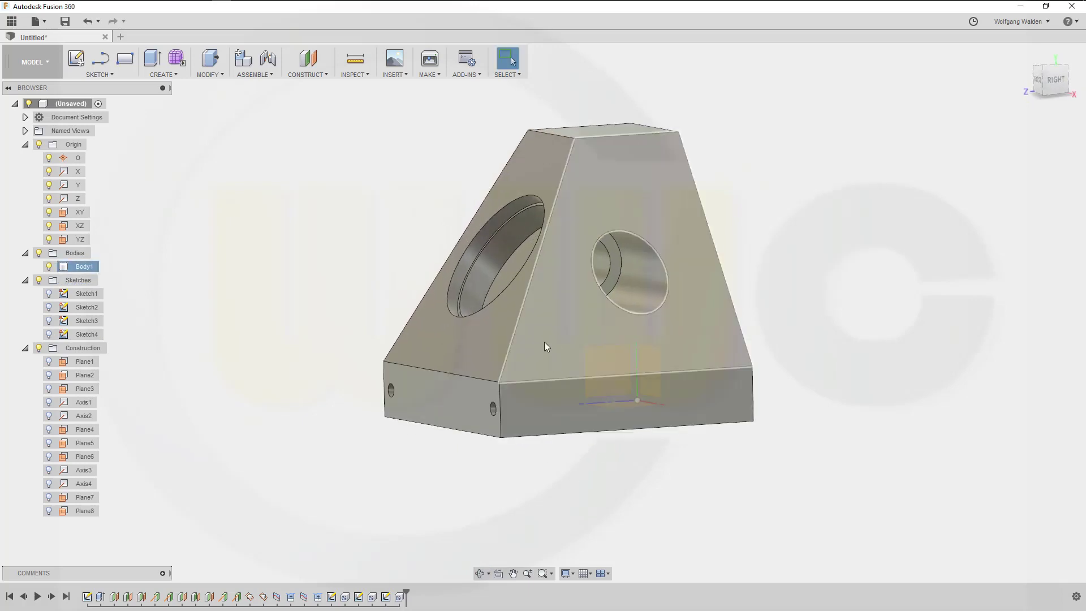
{"action": "middle_click_drag", "start_coordinate": [544, 340], "coordinate": [553, 308], "text": "shift"}
{"action": "key", "text": "Escape"}
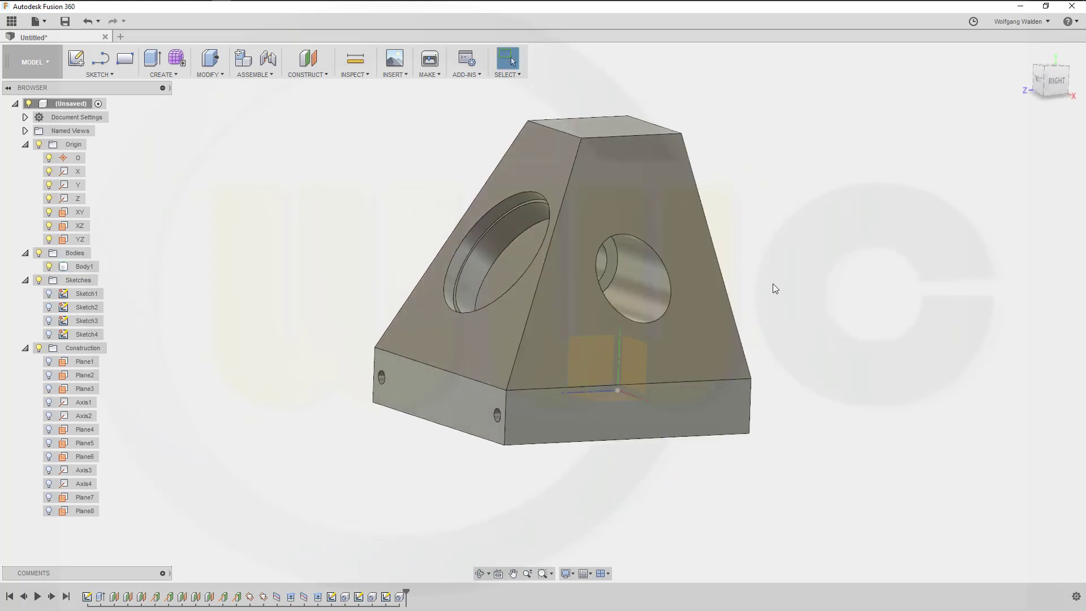